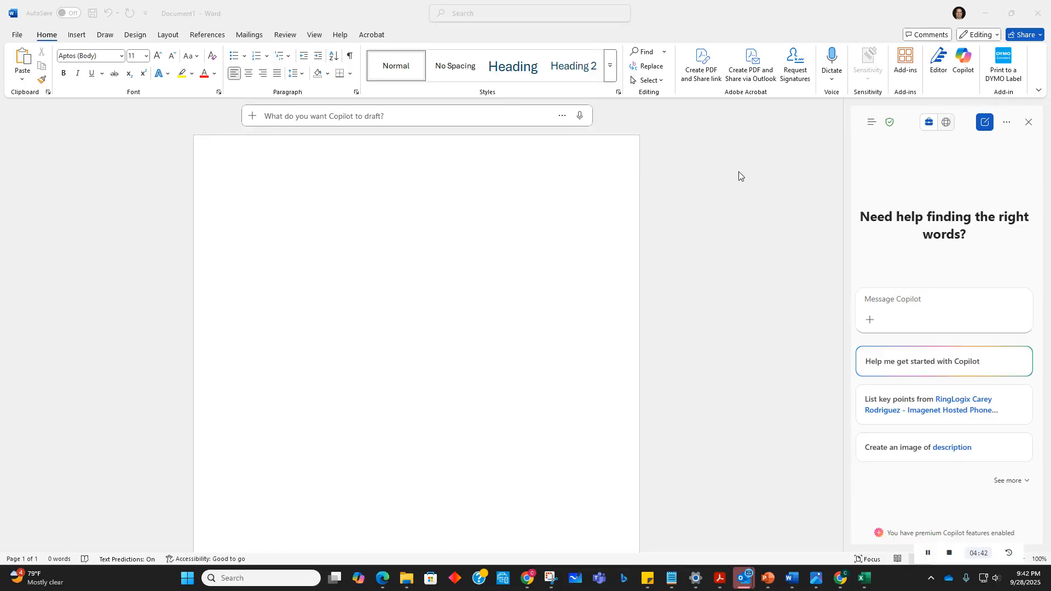
Step: Start a Copilot draft prompt asking for a letter thanking the client for the opportunity to do business with Acme Products
{"action": "left_click", "coordinate": [356, 115]}
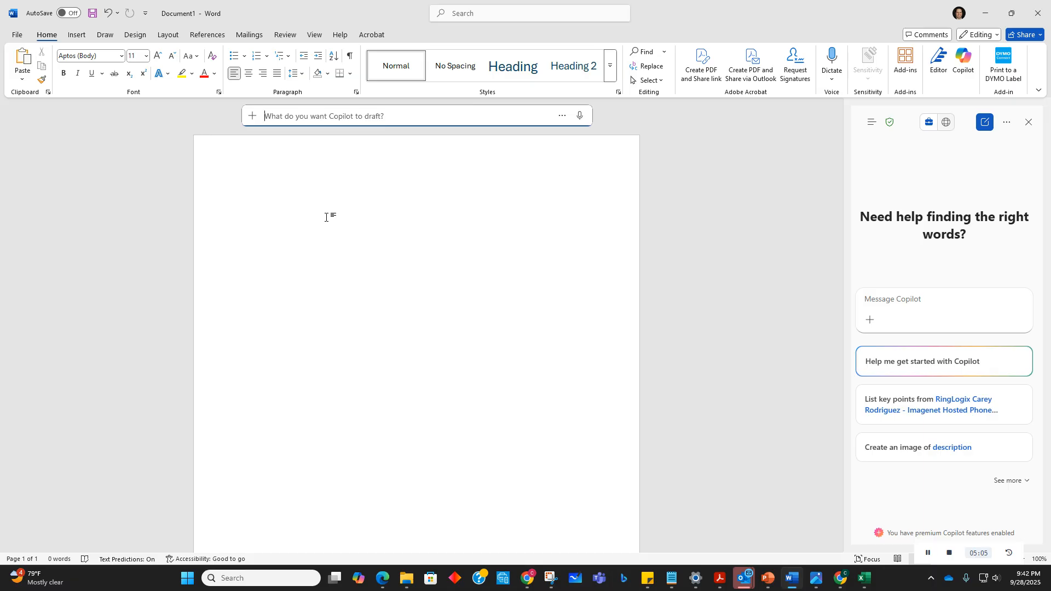
{"action": "type", "text": "P"}
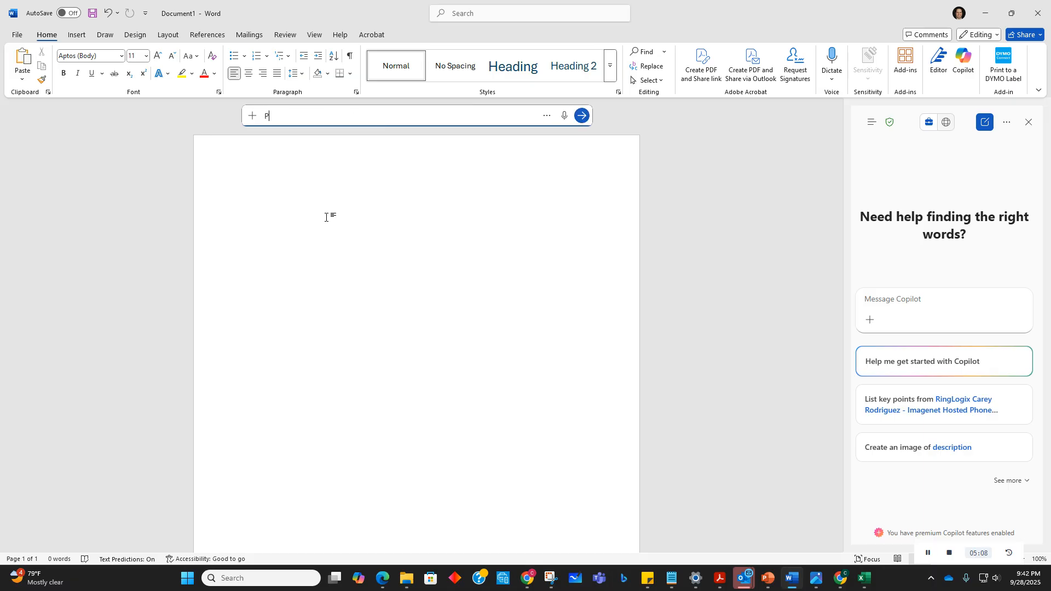
{"action": "type", "text": "lease crate"}
{"action": "key", "text": "BackSpace"}
{"action": "key", "text": "BackSpace"}
{"action": "key", "text": "BackSpace"}
{"action": "key", "text": "BackSpace"}
{"action": "type", "text": "eate a letter to Mr. Smith"}
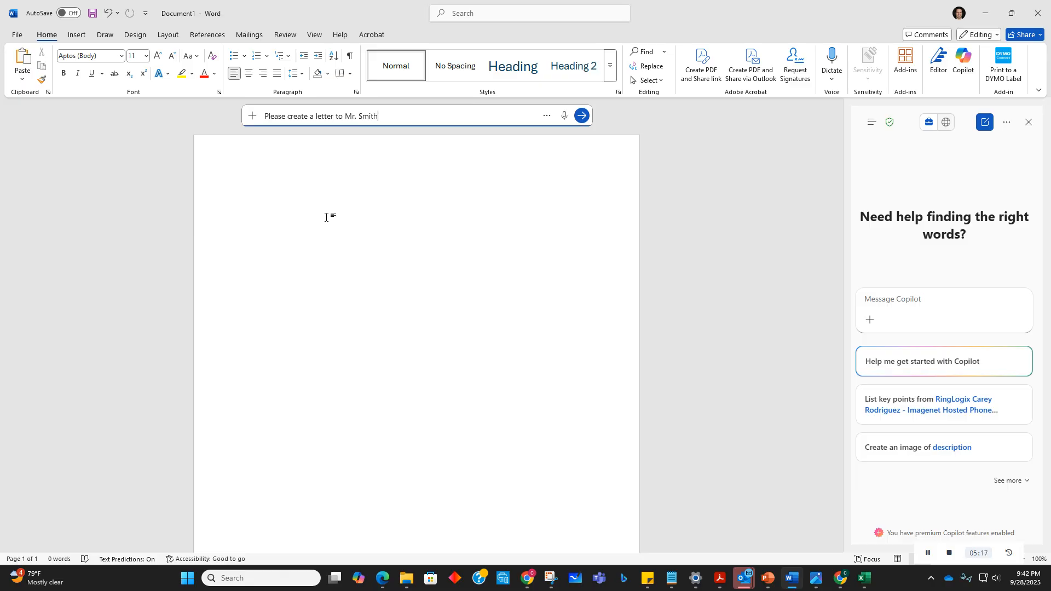
{"action": "type", "text": " thanking him for the opportunity to do business with his company"}
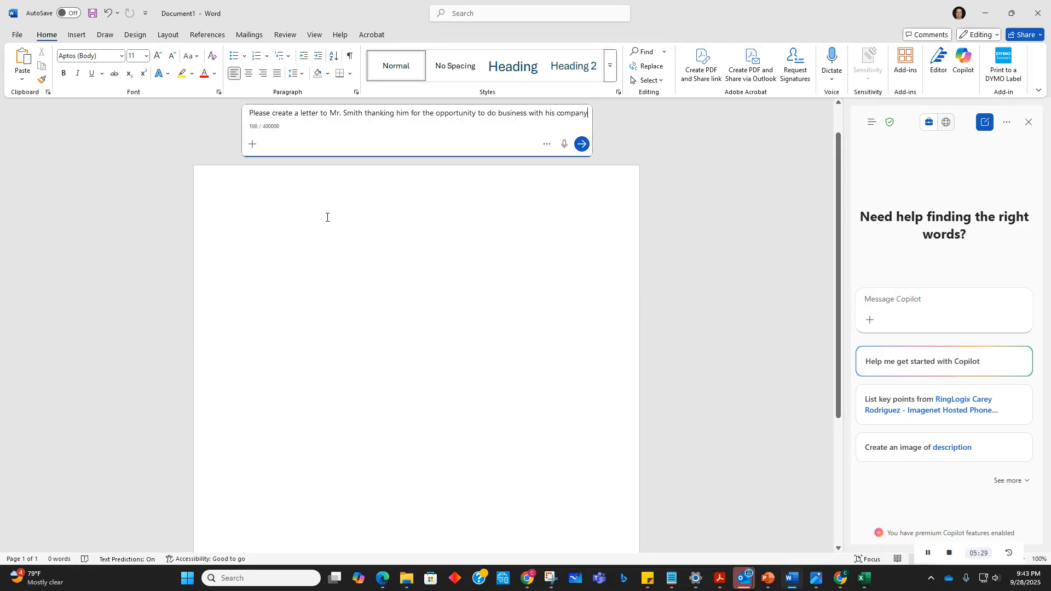
{"action": "type", "text": " Acme "}
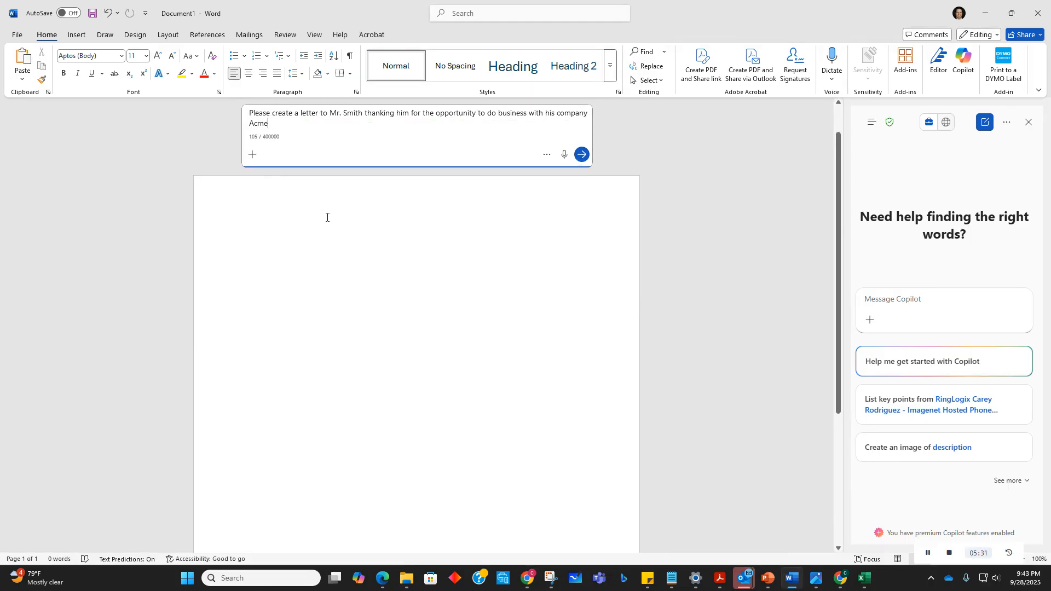
{"action": "type", "text": "Products."}
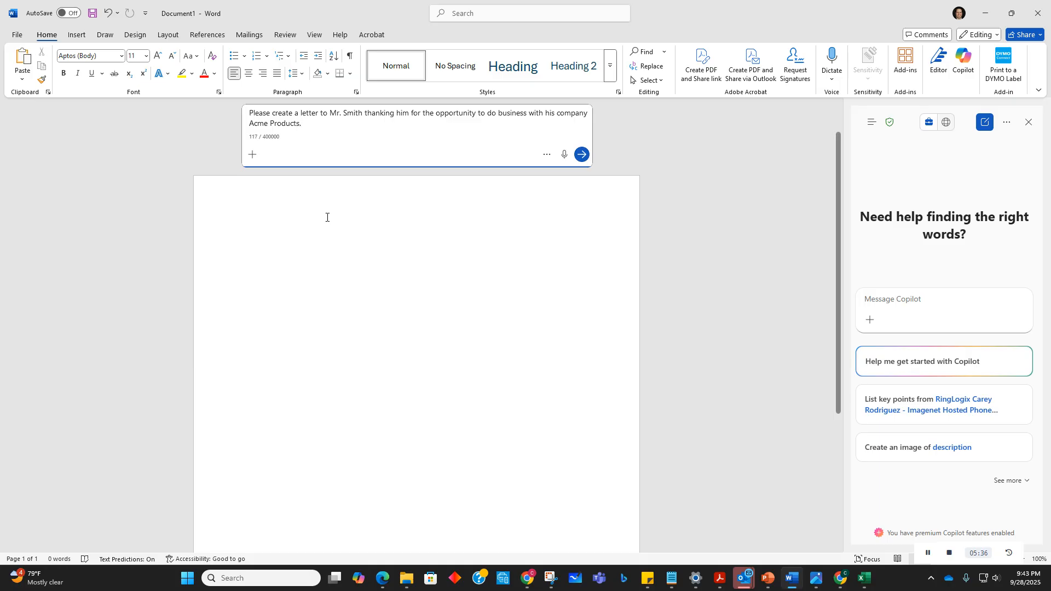
{"action": "type", "text": "  Also m"}
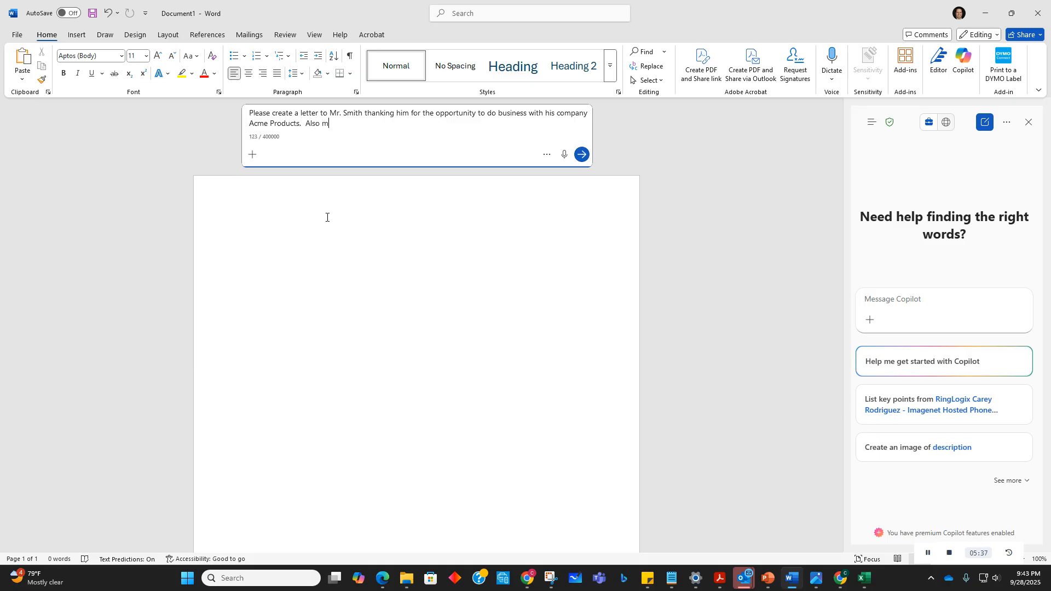
{"action": "type", "text": "ention that we are going to put toge"}
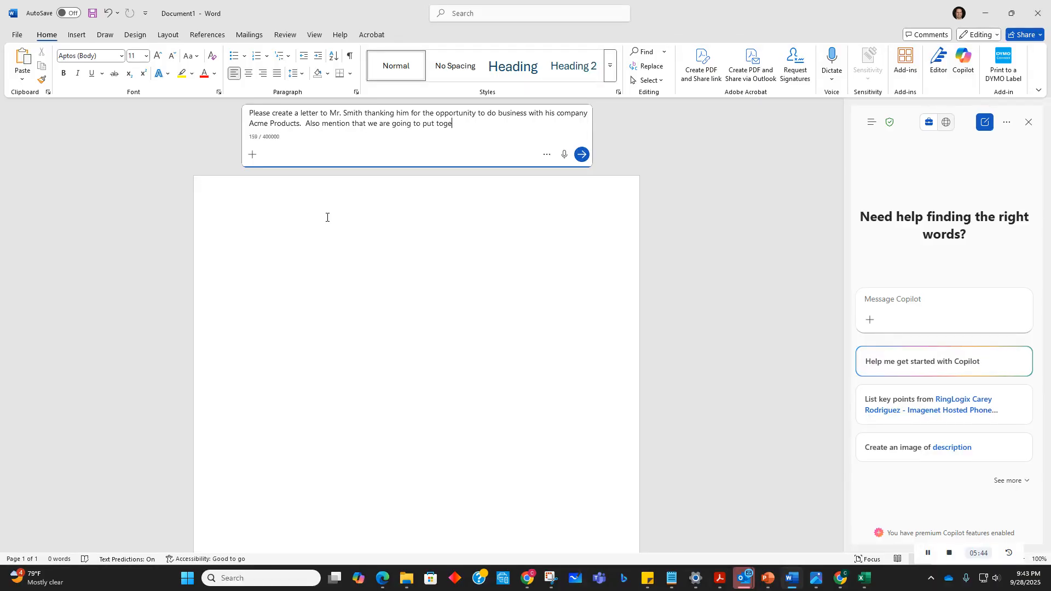
{"action": "type", "text": "ther ap"}
Step: Extend the prompt to mention a draft proposal arriving next week and looking forward to future business together
{"action": "key", "text": "BackSpace"}
{"action": "type", "text": "draft proposal based on our conversa"}
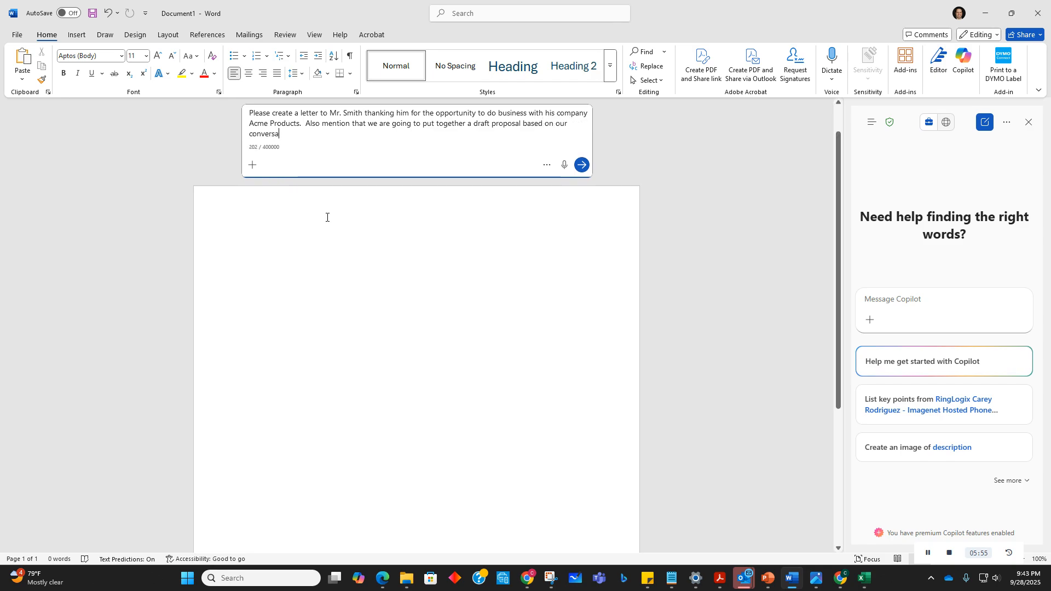
{"action": "type", "text": "tions and get tha"}
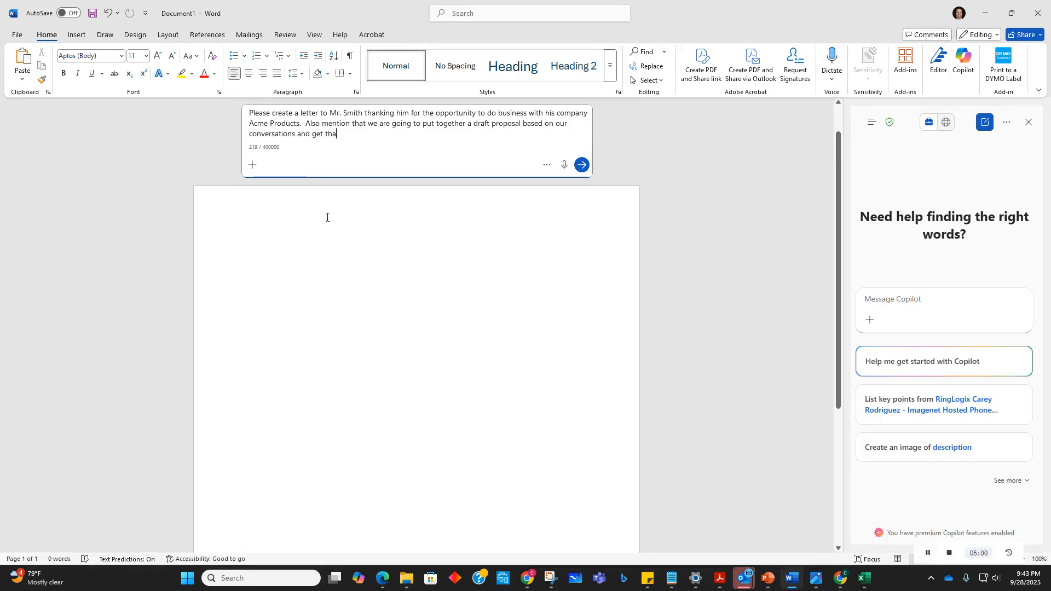
{"action": "type", "text": "t turned arou"}
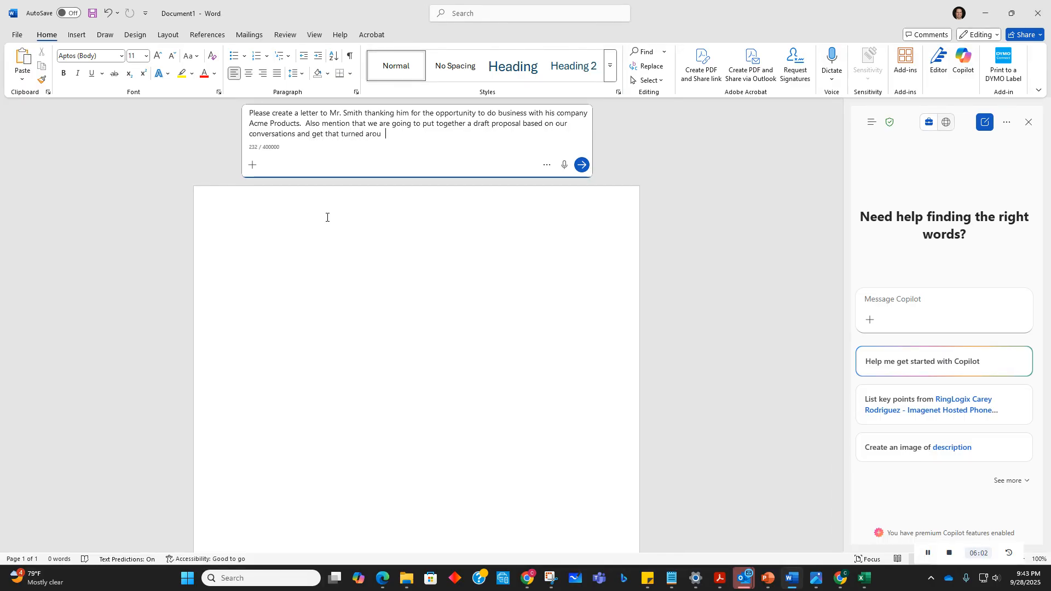
{"action": "type", "text": "nd to him nex"}
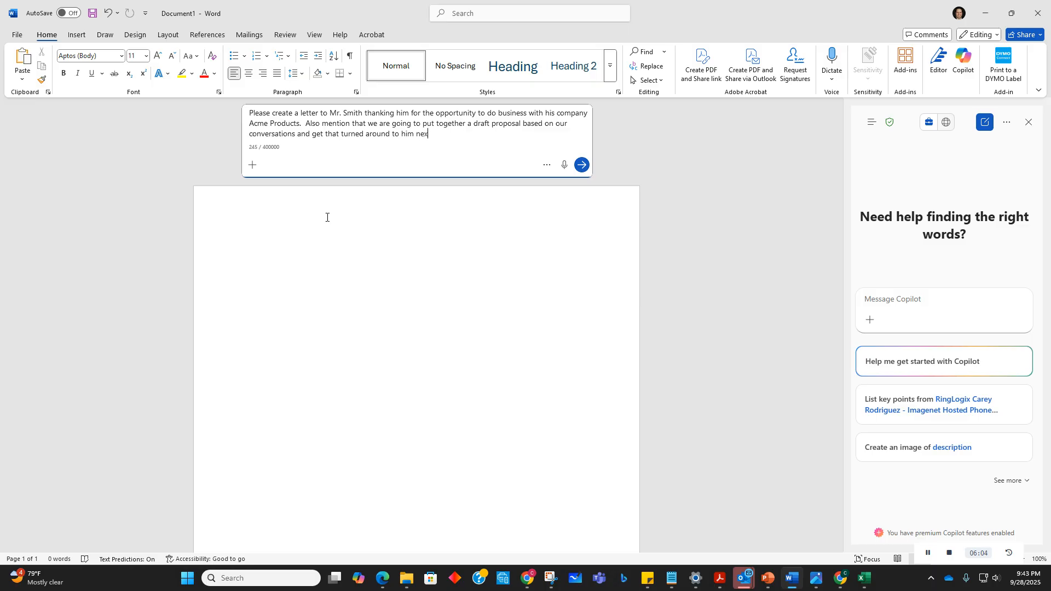
{"action": "type", "text": "t week.  We are looking forward to do"}
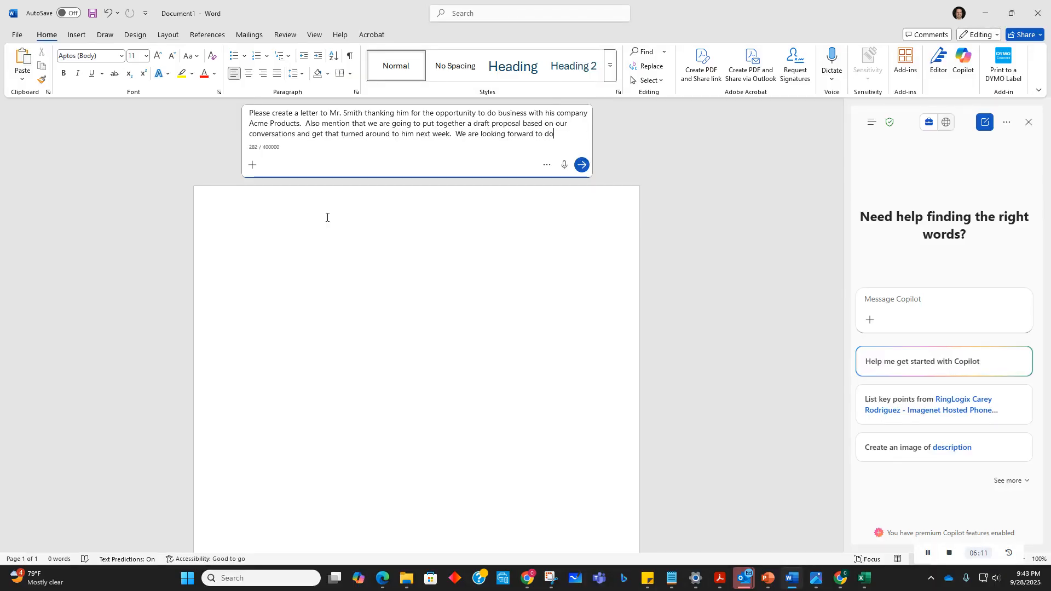
{"action": "type", "text": "ing business in t he f"}
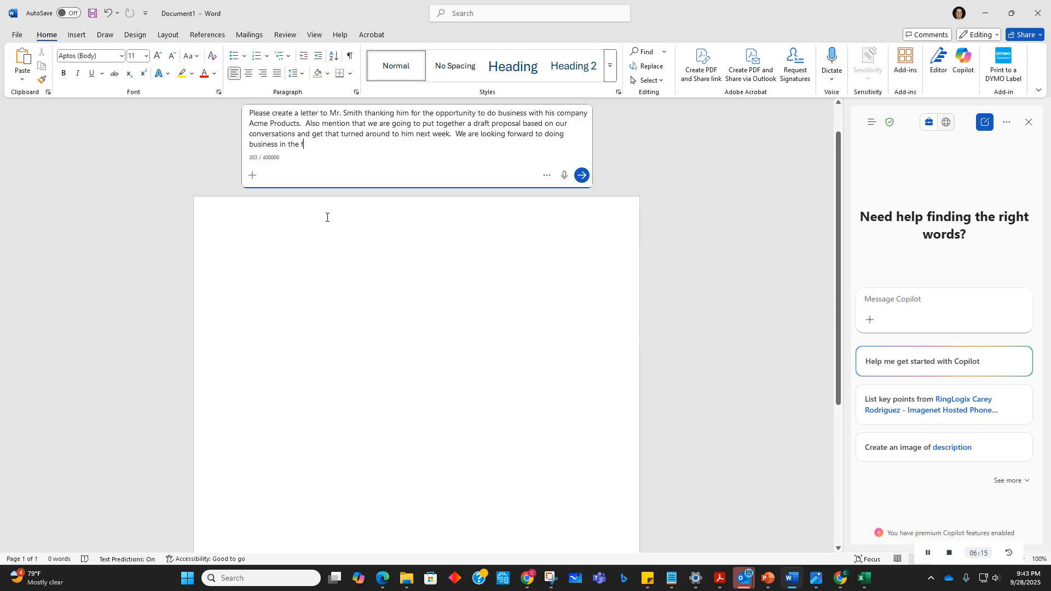
{"action": "type", "text": "uture.  Signed Chris Cardillo"}
Step: Add the sender's name as the signature to the prompt and submit it to generate the letter
{"action": "left_click", "coordinate": [581, 175]}
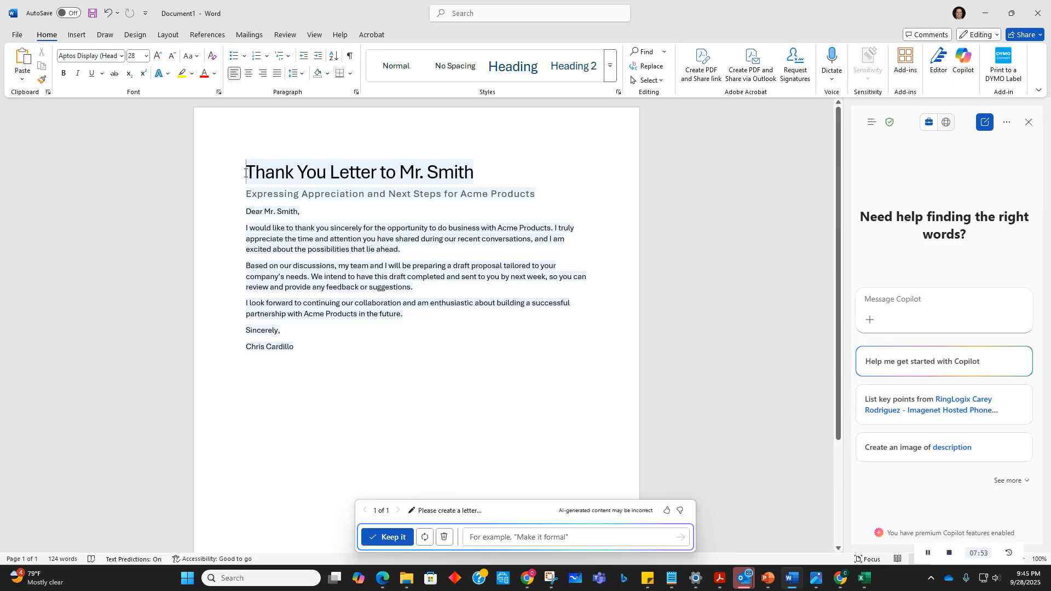
Step: Ask Copilot to rewrite the drafted letter with a bit of humor
{"action": "left_click_drag", "start_coordinate": [244, 173], "coordinate": [479, 174]}
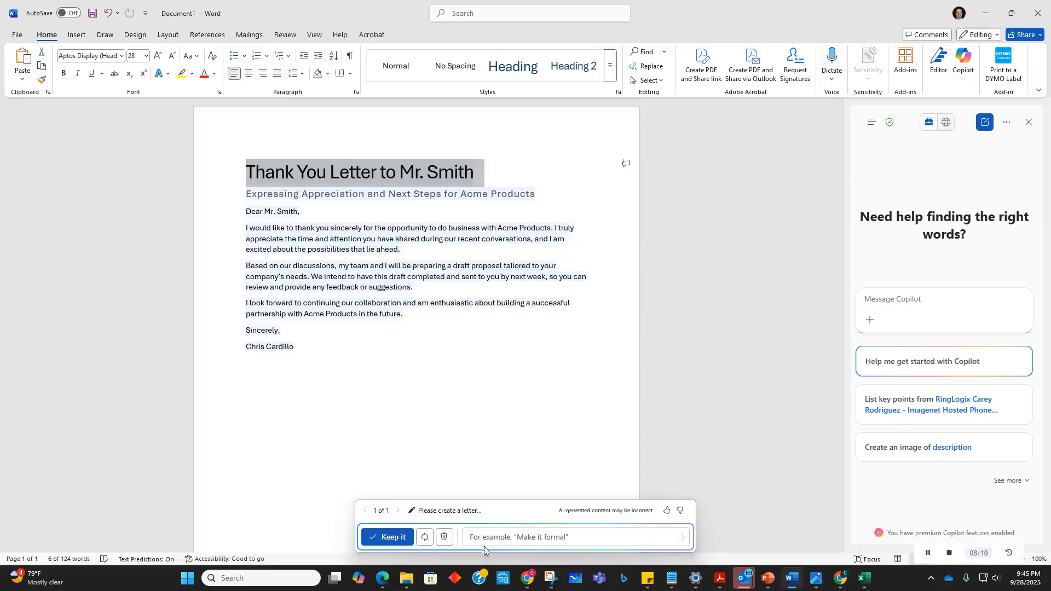
{"action": "left_click", "coordinate": [553, 539]}
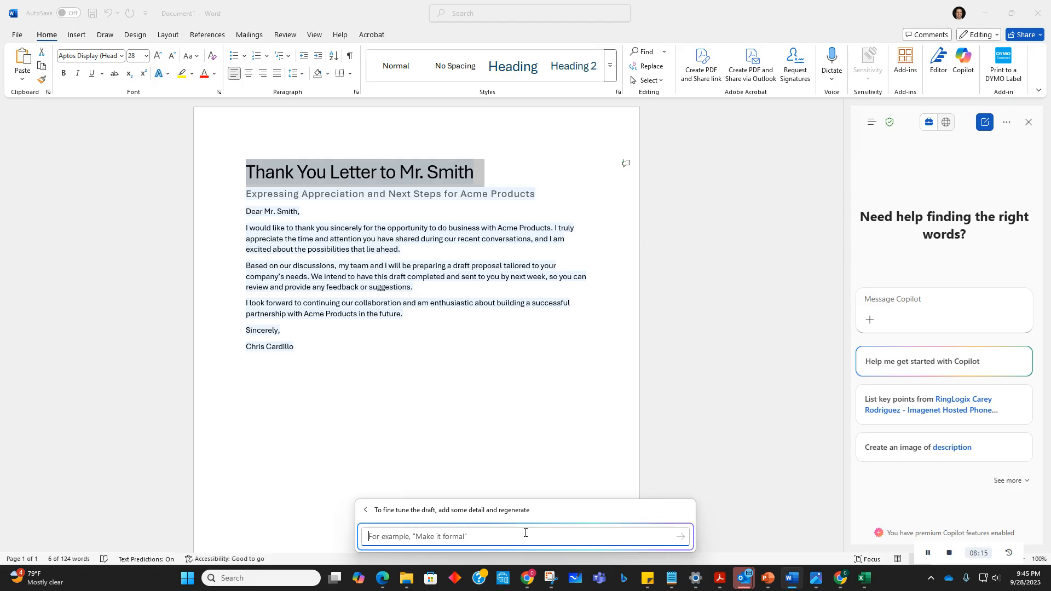
{"action": "type", "text": "Rewrite this with a bit of humor."}
{"action": "key", "text": "Return"}
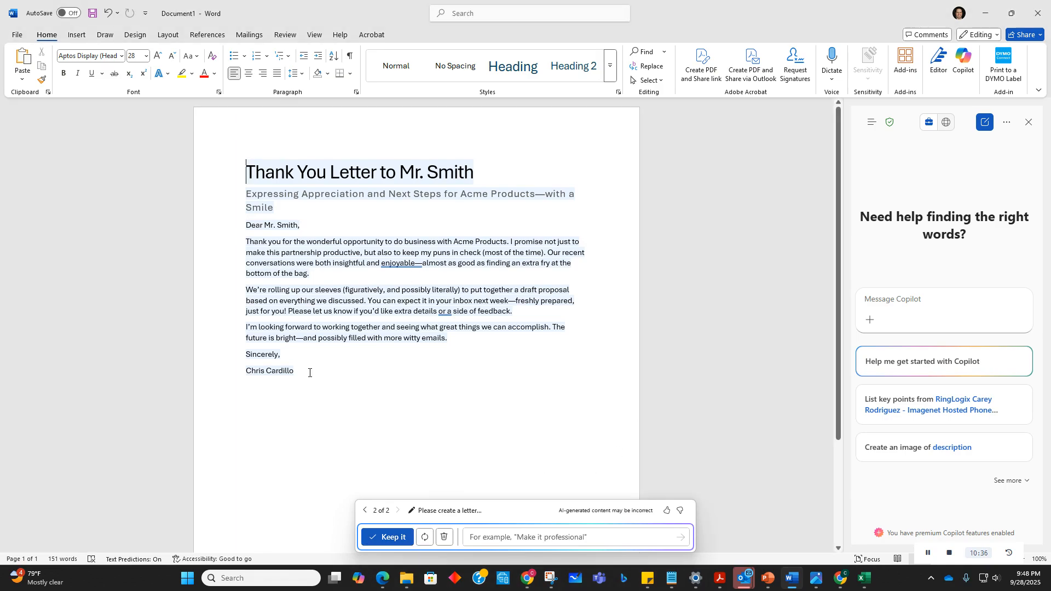
Step: Select and delete the entire generated letter
{"action": "left_click_drag", "start_coordinate": [309, 372], "coordinate": [261, 172]}
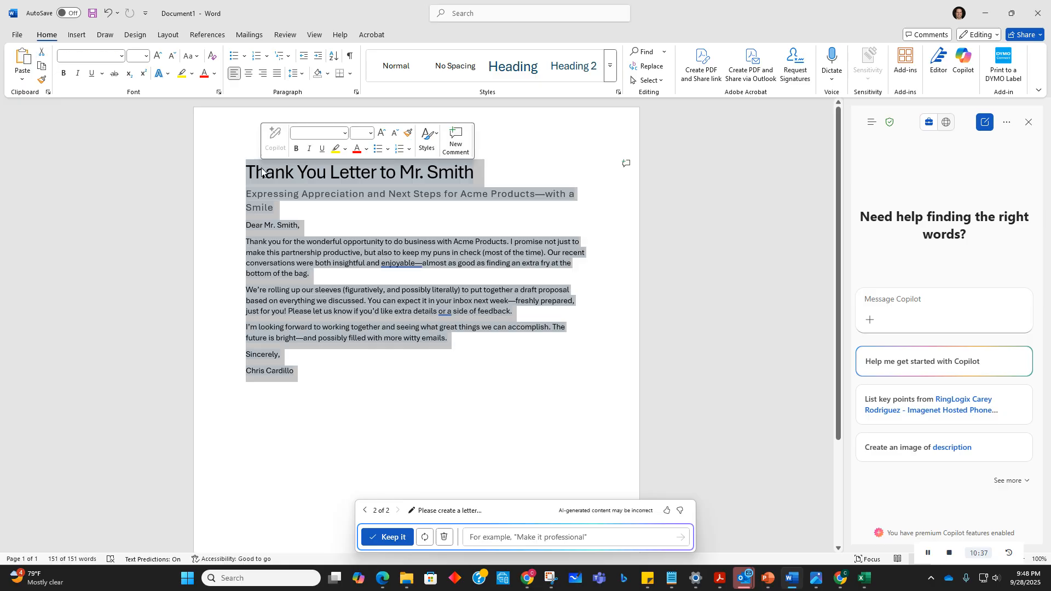
{"action": "key", "text": "Delete"}
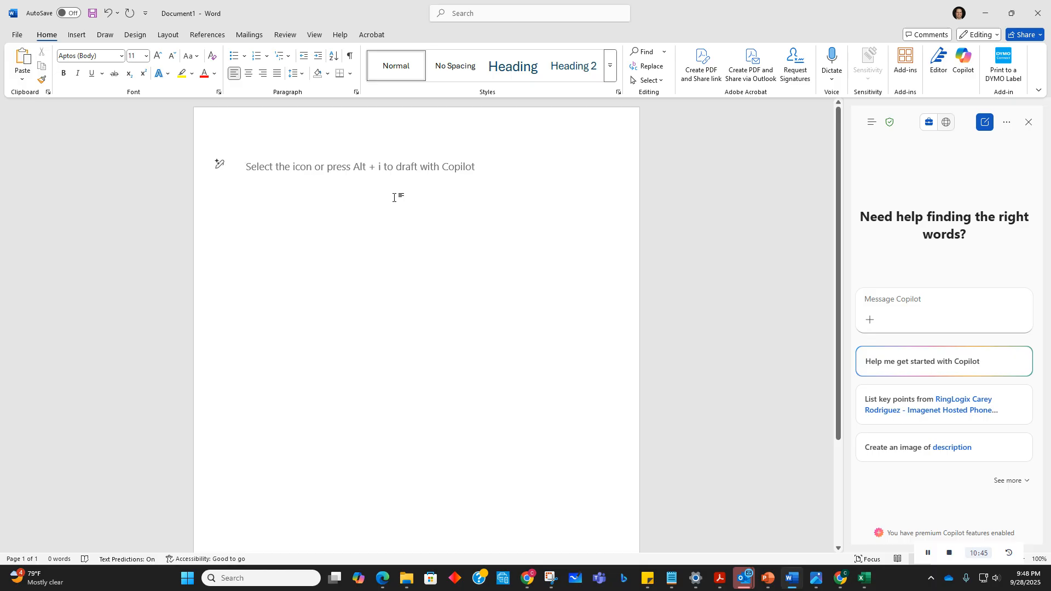
Step: Open a new Copilot draft prompt and begin requesting a job description for Lawfirm X
{"action": "key", "text": "alt+i"}
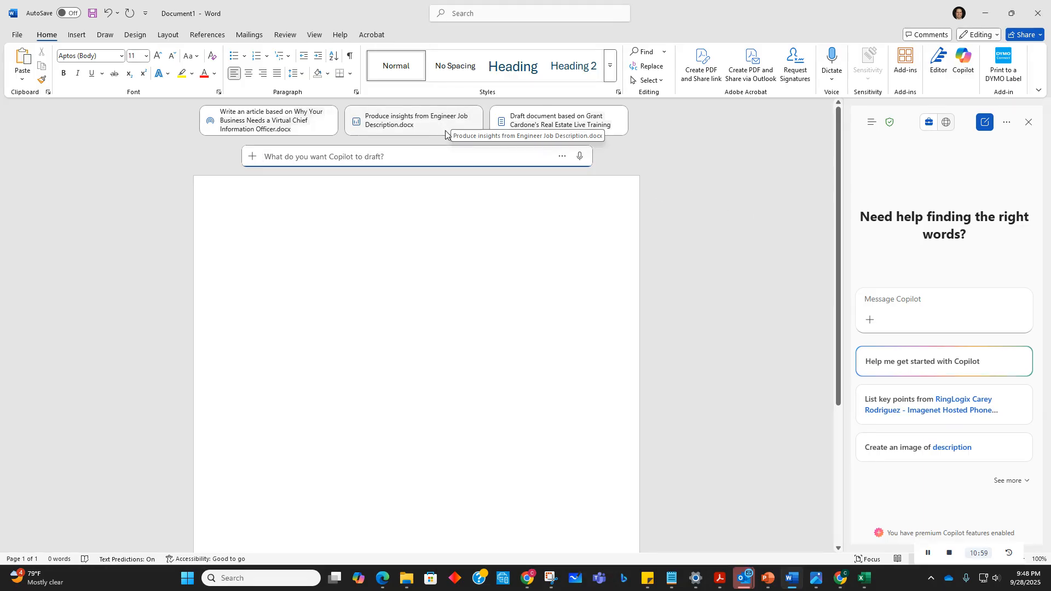
{"action": "scroll", "coordinate": [346, 164], "scroll_direction": "down", "scroll_amount": 1}
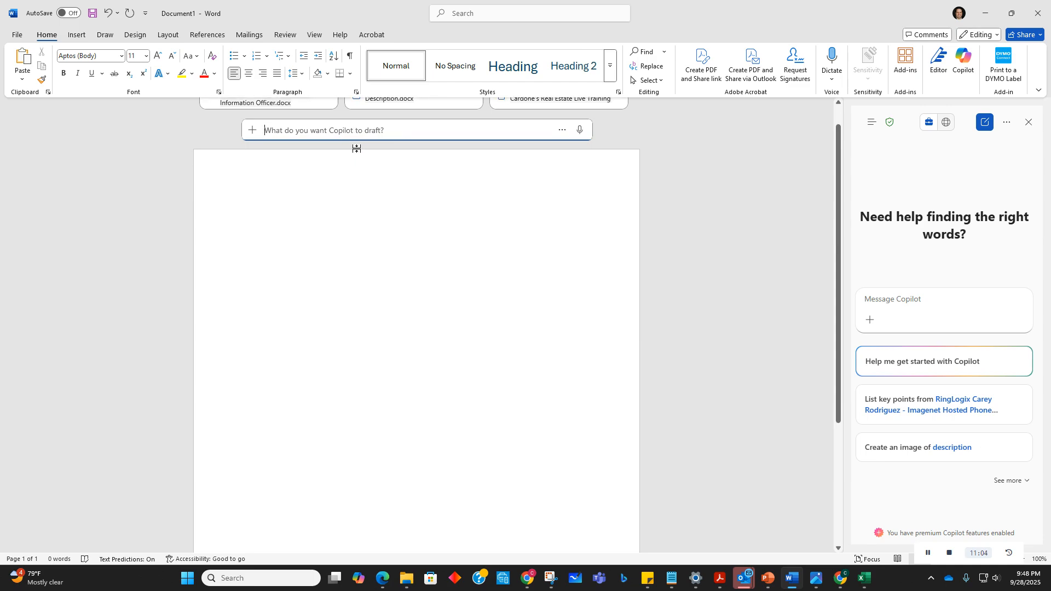
{"action": "scroll", "coordinate": [328, 125], "scroll_direction": "down", "scroll_amount": 1}
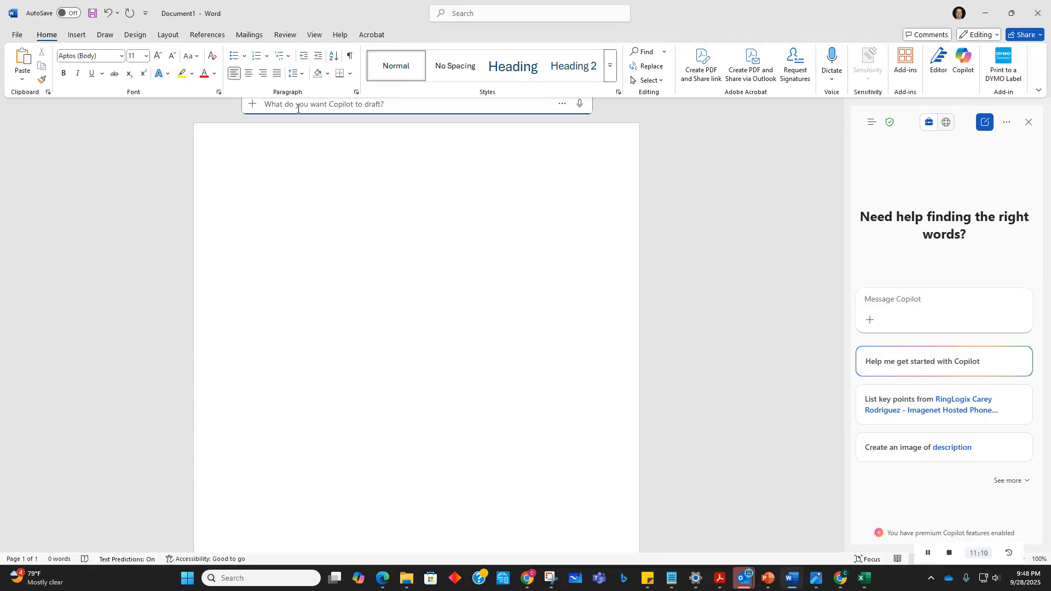
{"action": "type", "text": "Create a job description for Lawfirm X"}
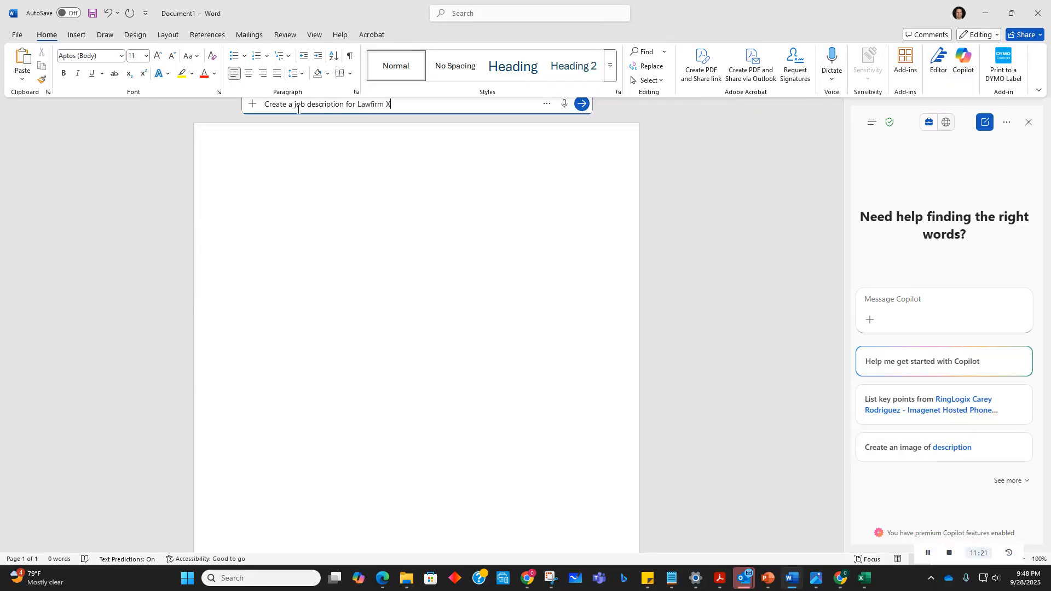
{"action": "type", "text": " which is for a legal sec retary with 3 years of experi"}
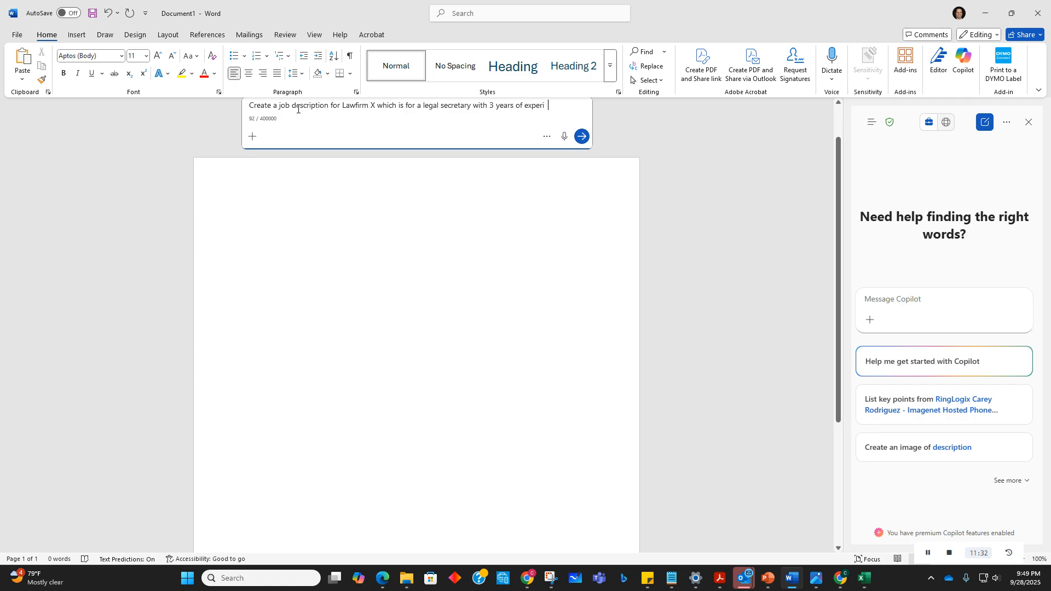
{"action": "type", "text": "ence."}
Step: Specify a legal secretary role with 3 years of experience and submit the job description prompt
{"action": "left_click", "coordinate": [581, 136]}
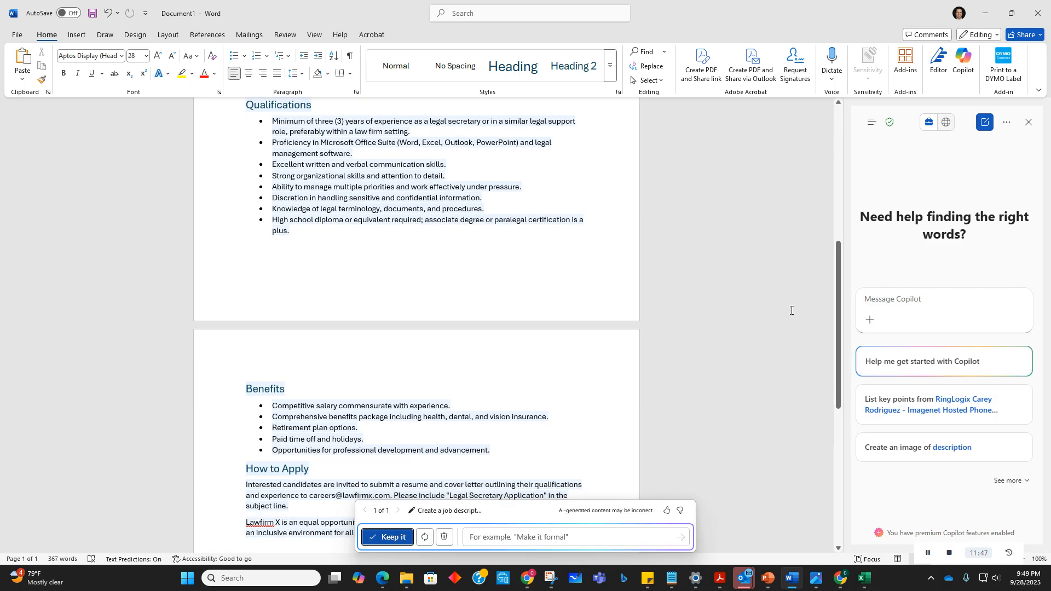
Step: Scroll through the generated job description to review its sections
{"action": "scroll", "coordinate": [587, 348], "scroll_direction": "up", "scroll_amount": 6}
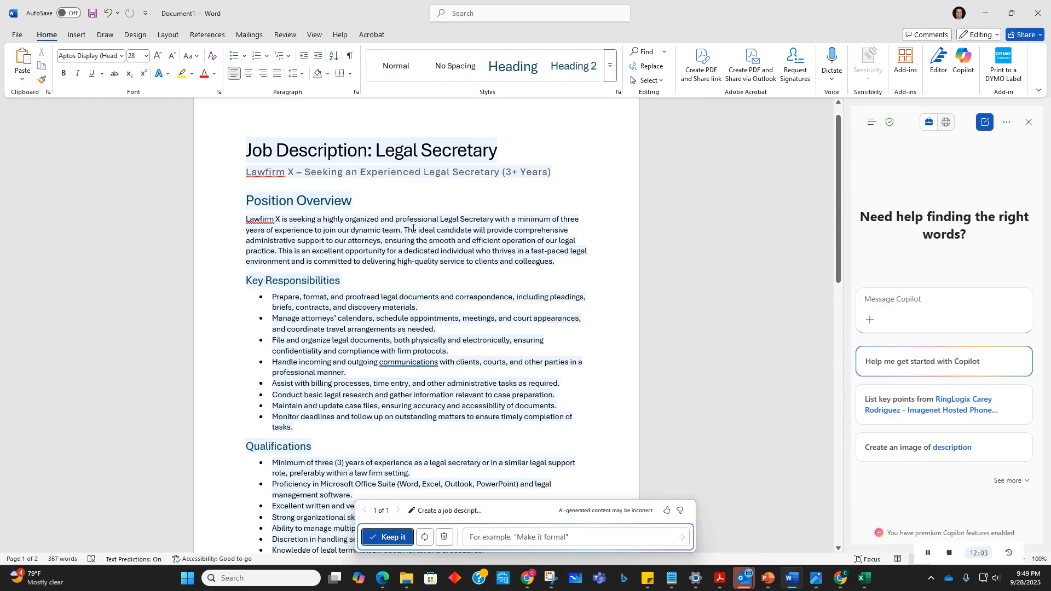
{"action": "scroll", "coordinate": [368, 281], "scroll_direction": "down", "scroll_amount": 3}
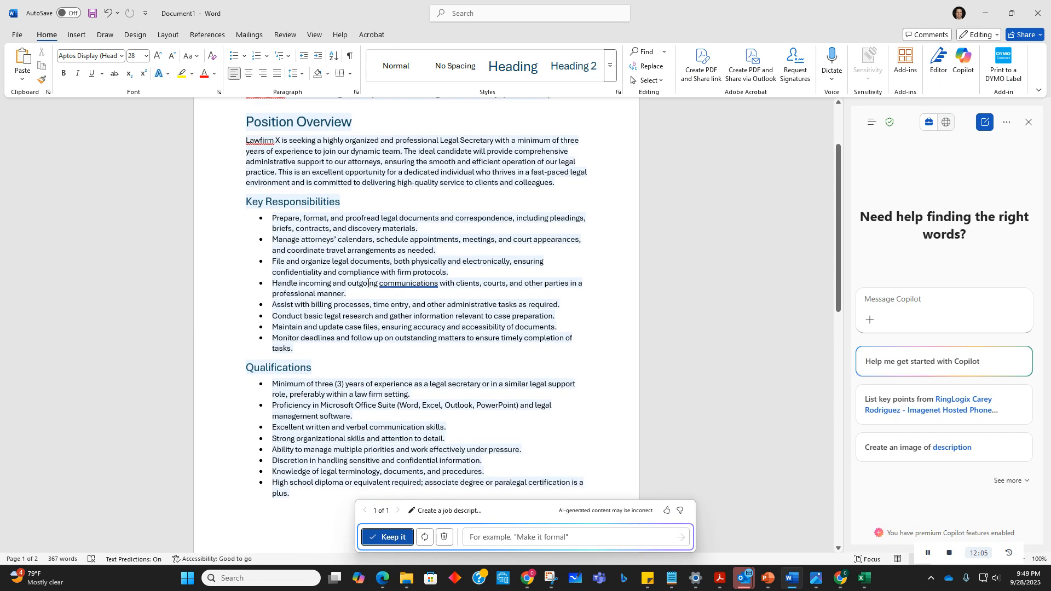
{"action": "scroll", "coordinate": [367, 283], "scroll_direction": "down", "scroll_amount": 8}
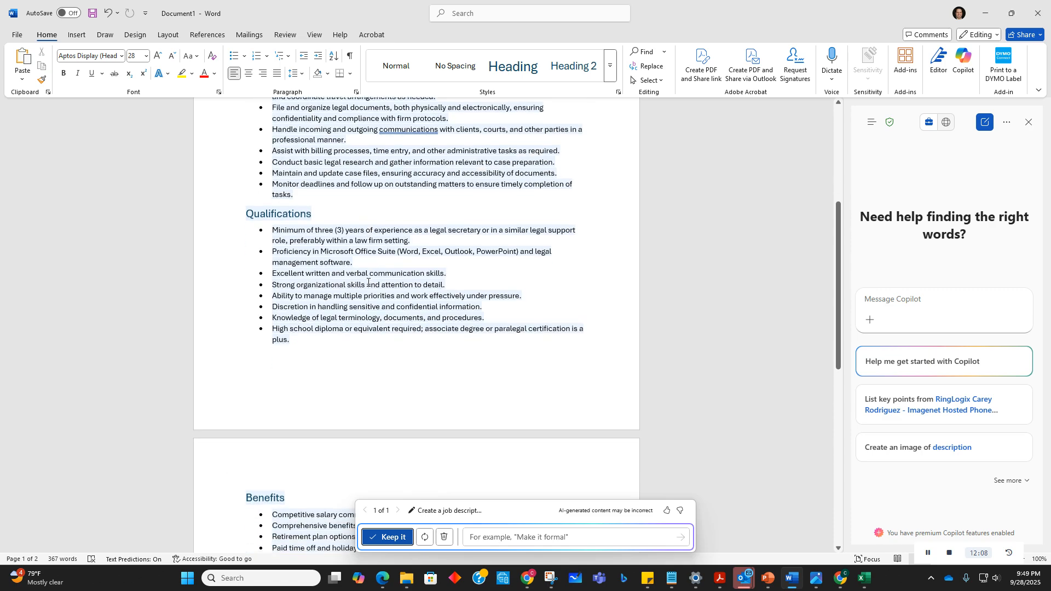
{"action": "scroll", "coordinate": [372, 276], "scroll_direction": "down", "scroll_amount": 3}
{"action": "scroll", "coordinate": [372, 276], "scroll_direction": "down", "scroll_amount": 4}
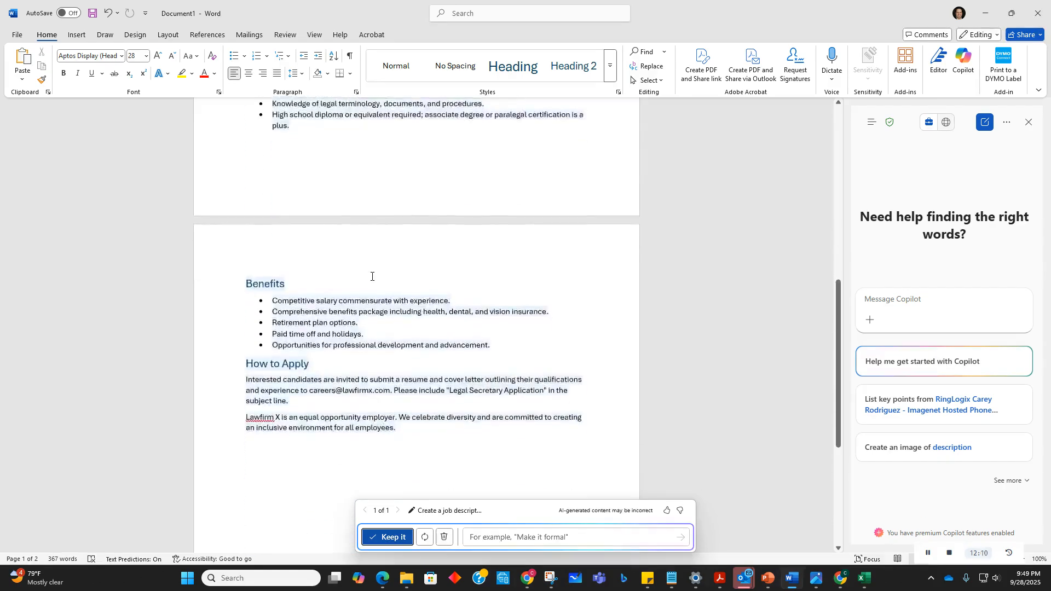
{"action": "scroll", "coordinate": [372, 276], "scroll_direction": "down", "scroll_amount": 1}
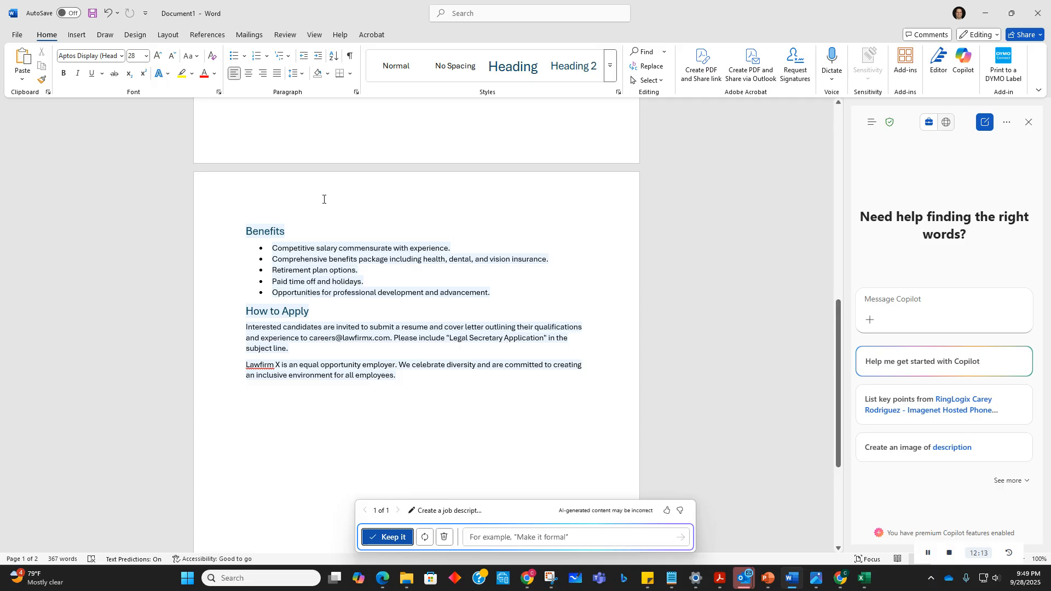
{"action": "scroll", "coordinate": [423, 278], "scroll_direction": "up", "scroll_amount": 4}
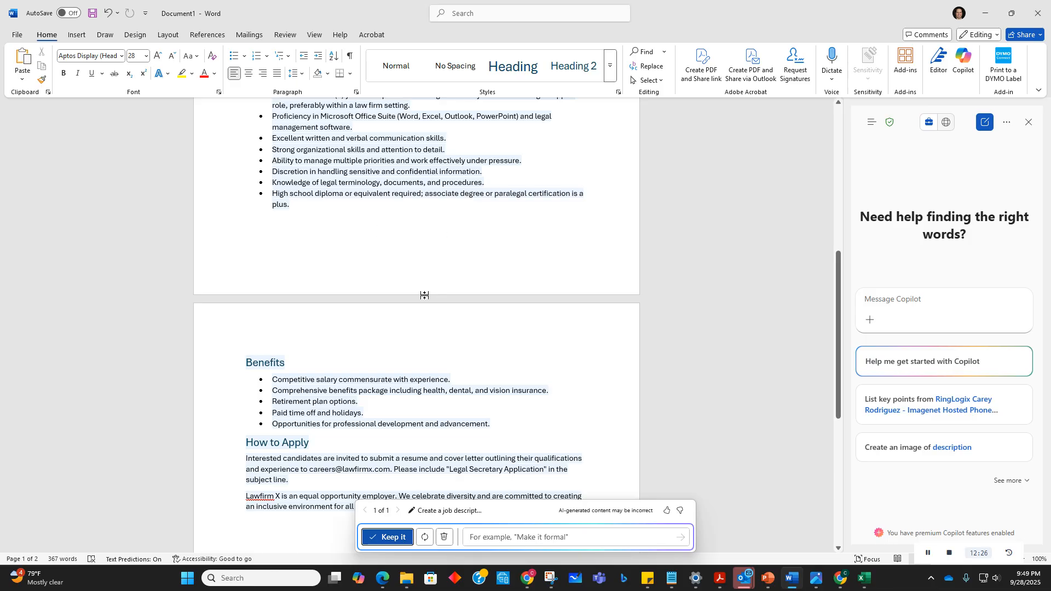
{"action": "scroll", "coordinate": [408, 359], "scroll_direction": "up", "scroll_amount": 10}
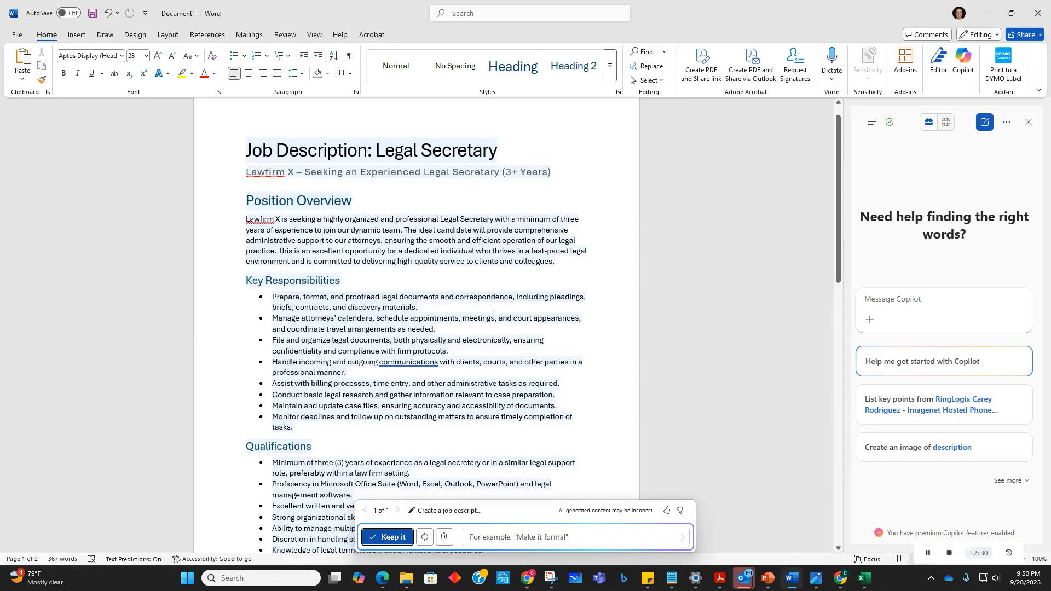
{"action": "left_click", "coordinate": [428, 299]}
{"action": "scroll", "coordinate": [428, 300], "scroll_direction": "down", "scroll_amount": 3}
{"action": "scroll", "coordinate": [282, 251], "scroll_direction": "up", "scroll_amount": 4}
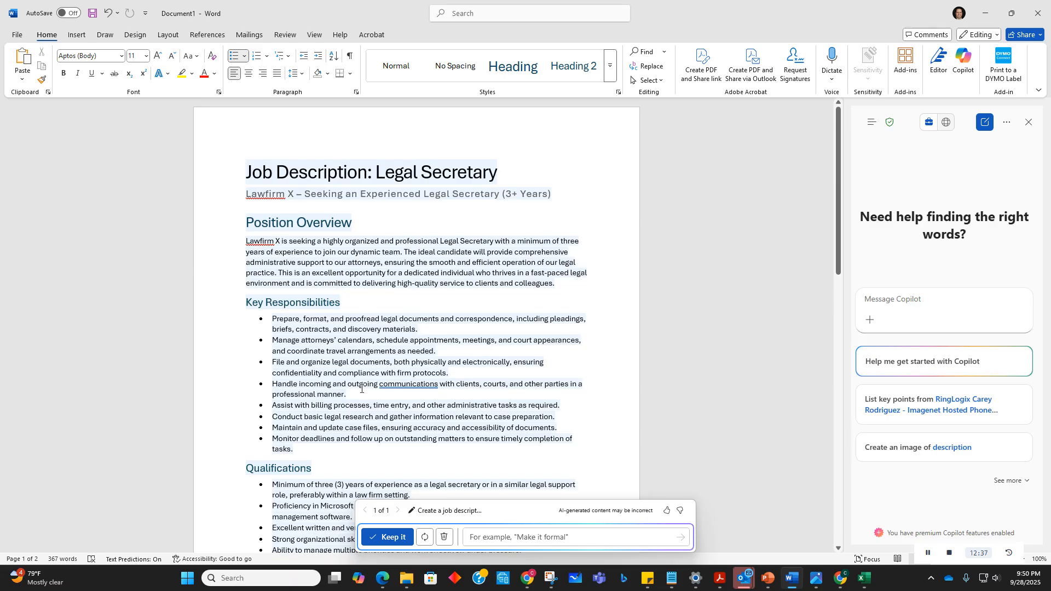
{"action": "scroll", "coordinate": [362, 389], "scroll_direction": "down", "scroll_amount": 10}
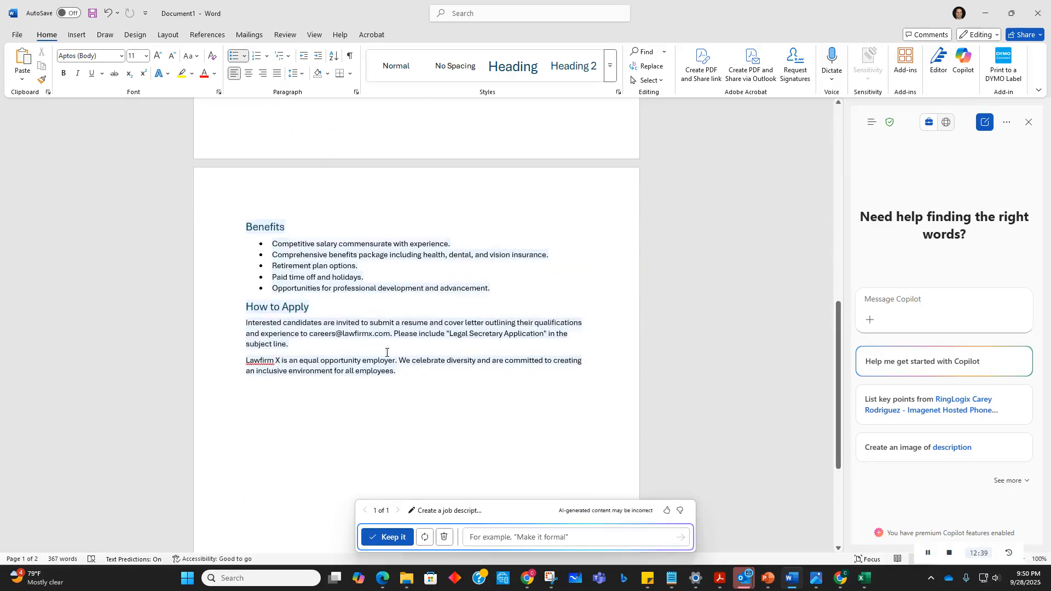
Step: Select the whole generated job description and delete it
{"action": "left_click_drag", "start_coordinate": [390, 334], "coordinate": [309, 334]}
{"action": "scroll", "coordinate": [371, 371], "scroll_direction": "up", "scroll_amount": 15}
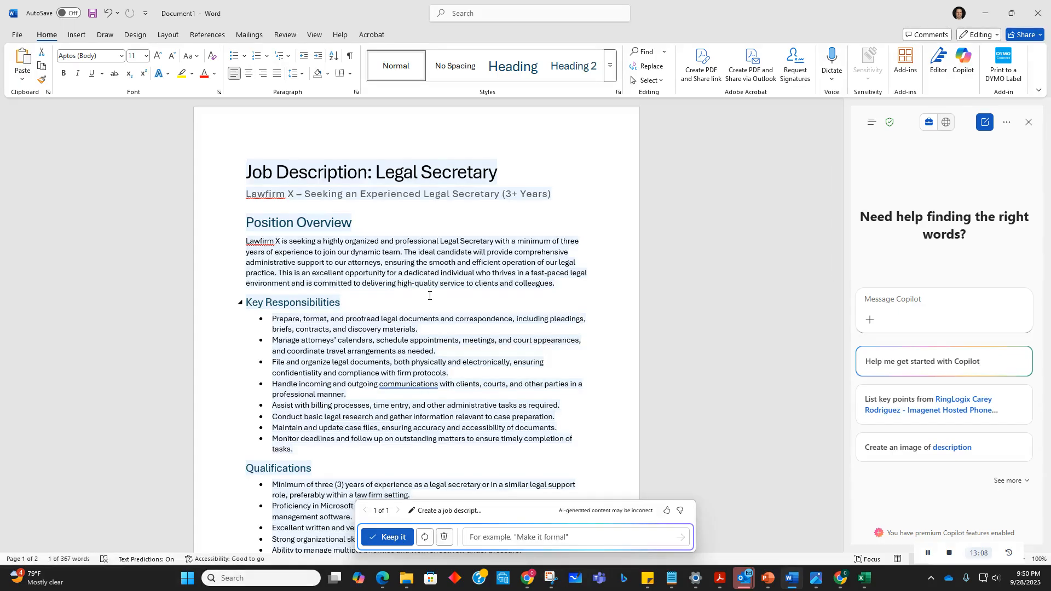
{"action": "scroll", "coordinate": [429, 295], "scroll_direction": "down", "scroll_amount": 3}
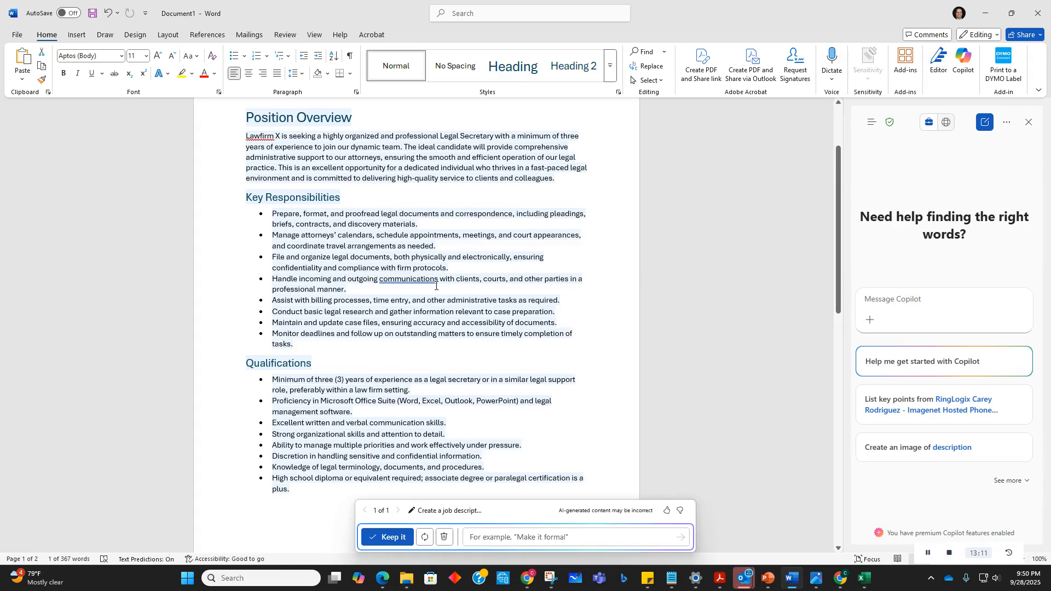
{"action": "scroll", "coordinate": [436, 285], "scroll_direction": "down", "scroll_amount": 8}
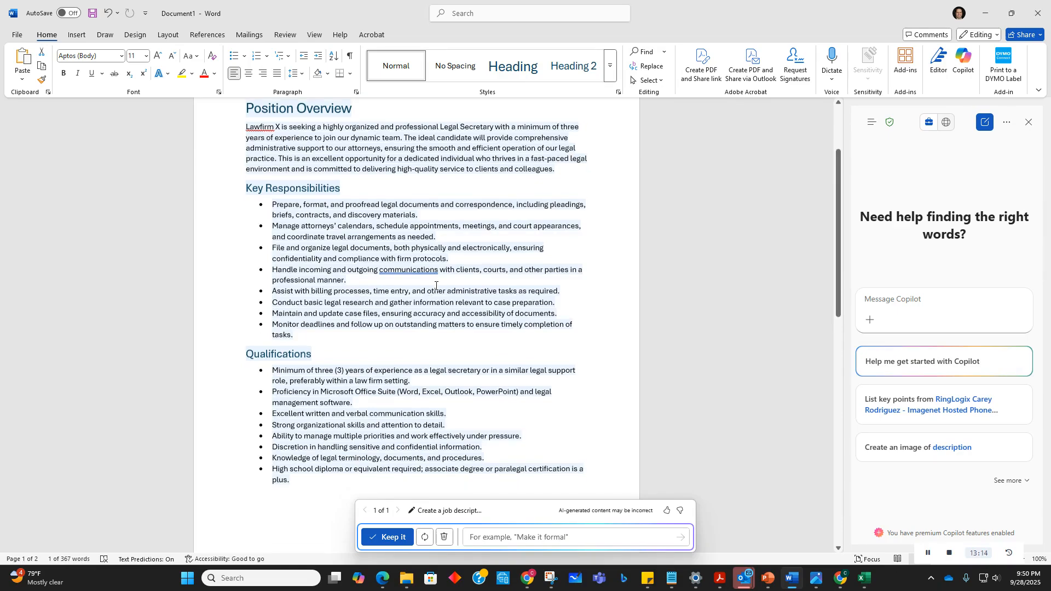
{"action": "scroll", "coordinate": [435, 285], "scroll_direction": "up", "scroll_amount": 11}
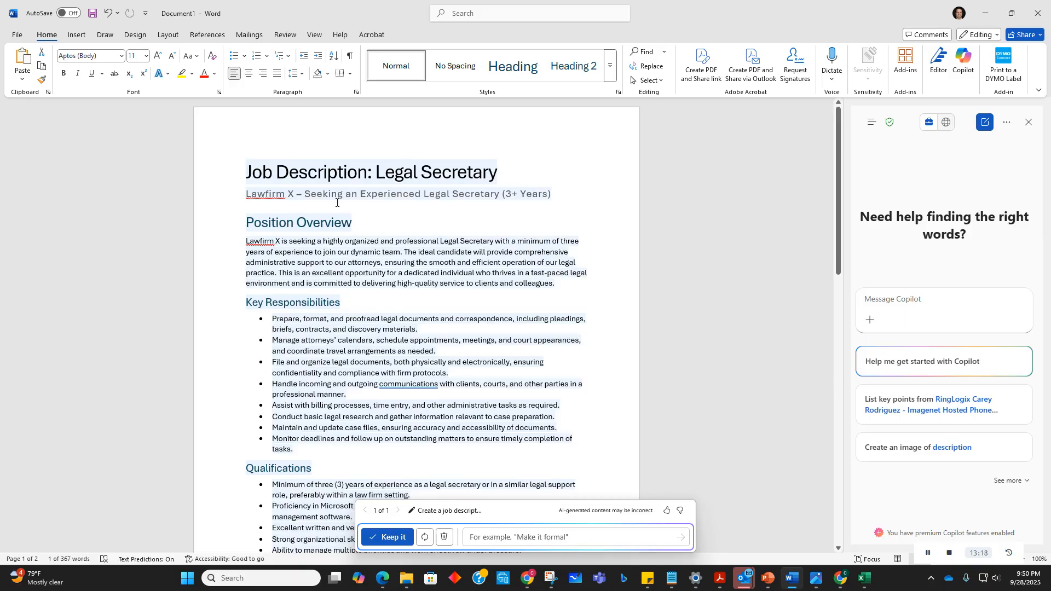
{"action": "left_click_drag", "start_coordinate": [249, 163], "coordinate": [462, 582]}
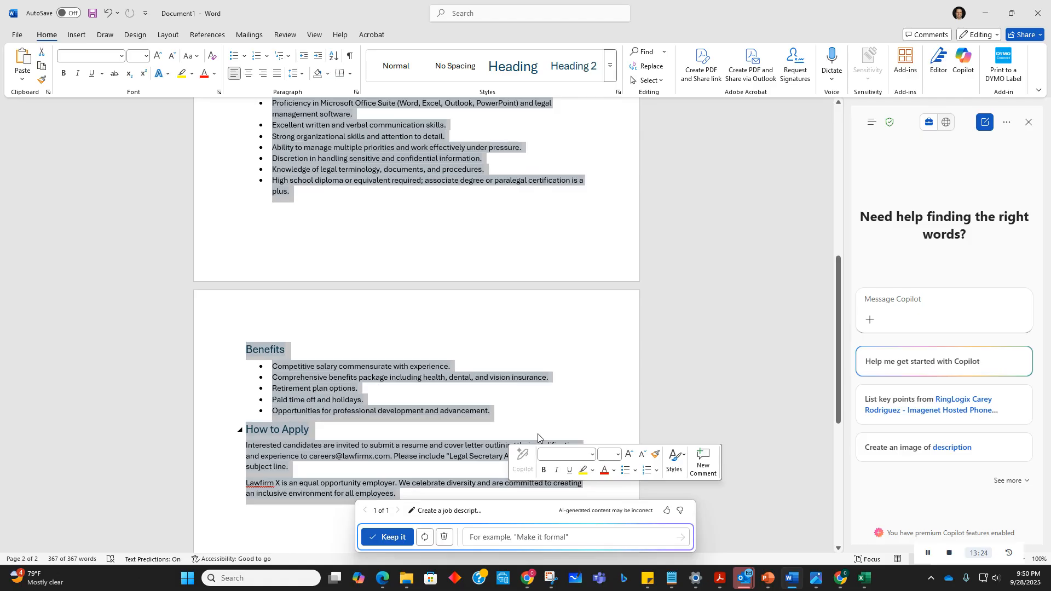
{"action": "key", "text": "Delete"}
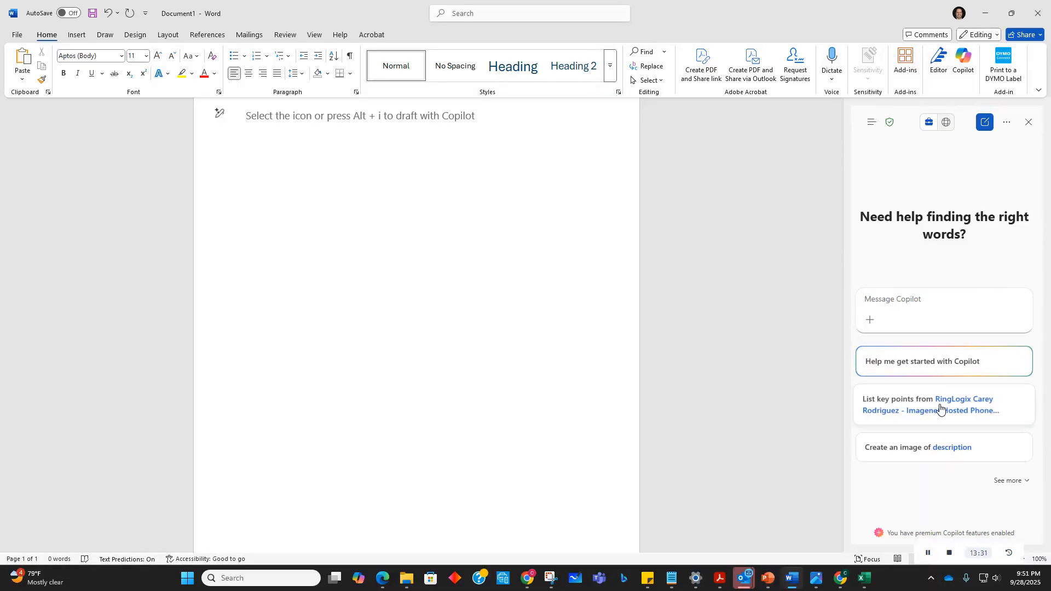
{"action": "left_click", "coordinate": [966, 67]}
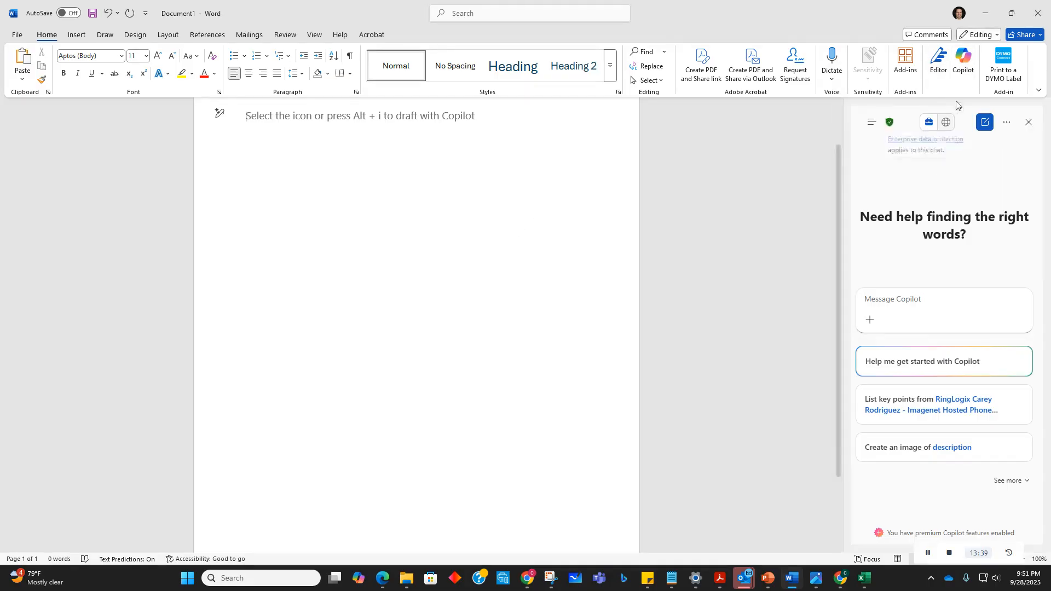
{"action": "left_click", "coordinate": [1030, 123]}
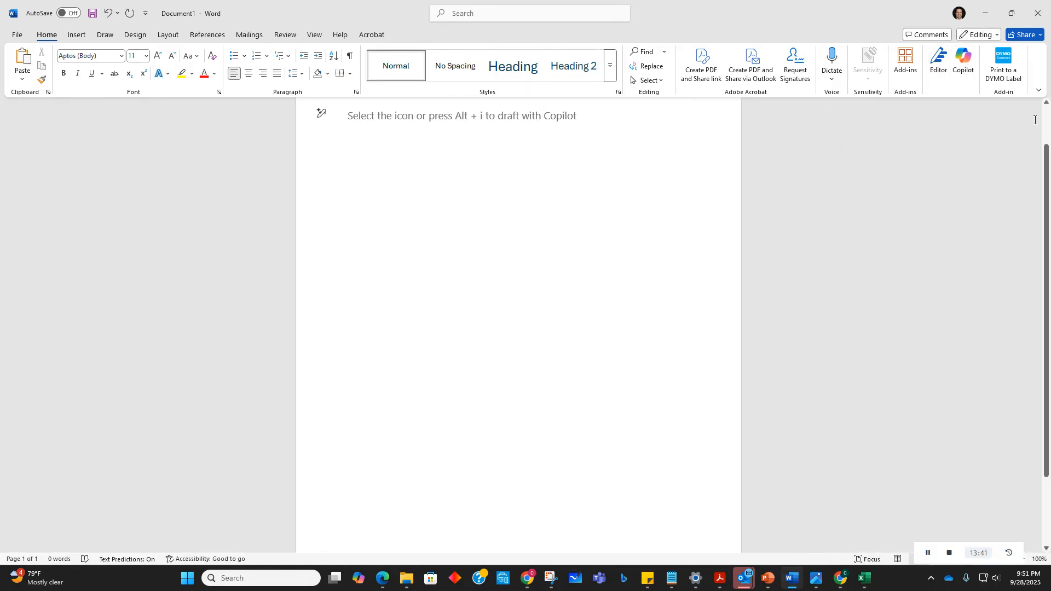
{"action": "left_click", "coordinate": [966, 63]}
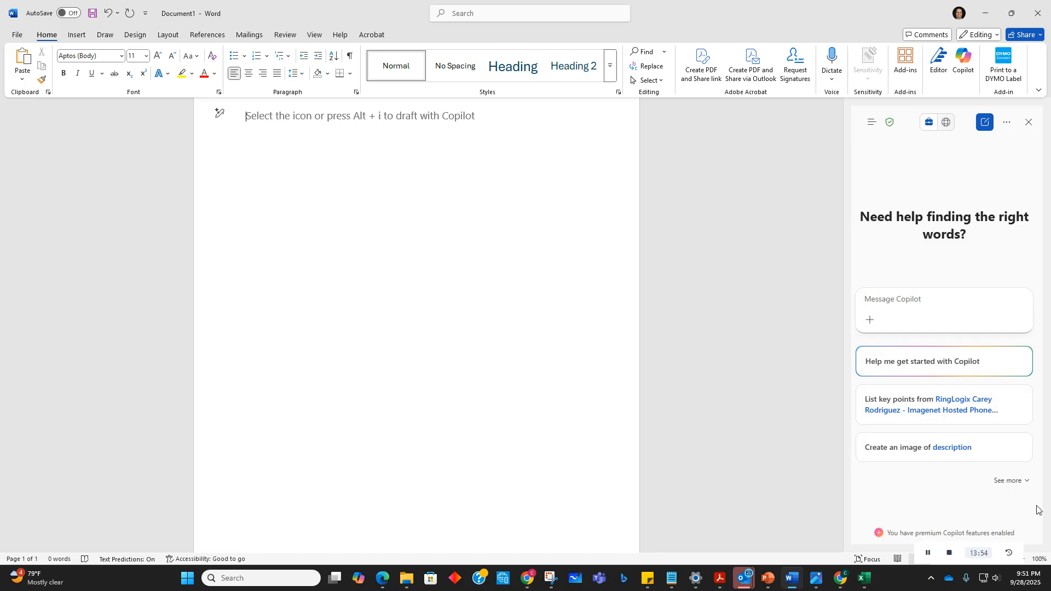
Step: Expand the Copilot pane's suggested prompts and scroll through the full list of suggestions
{"action": "left_click", "coordinate": [1026, 481]}
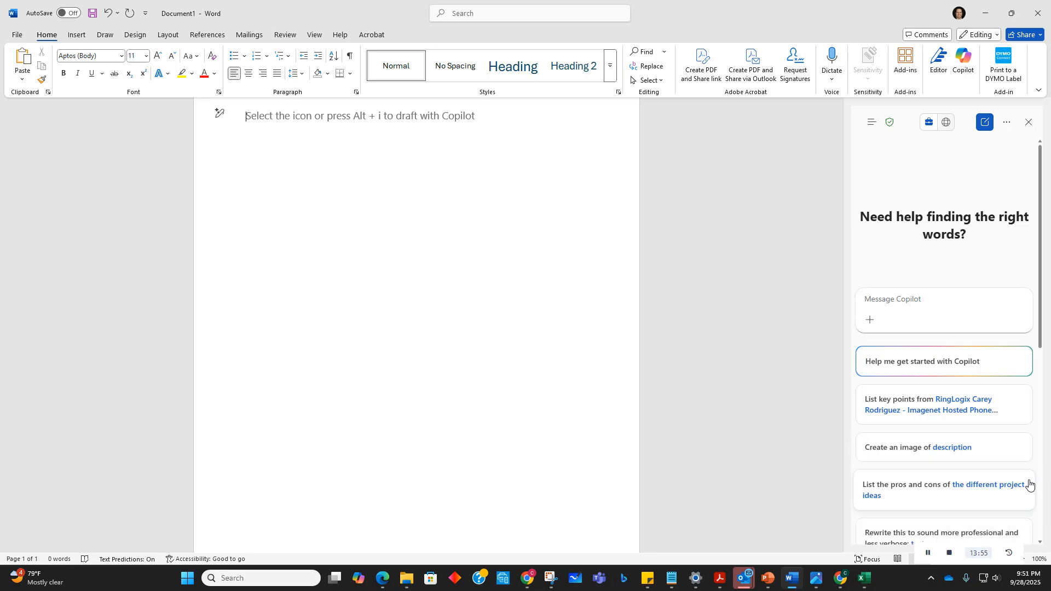
{"action": "scroll", "coordinate": [1034, 320], "scroll_direction": "down", "scroll_amount": 6}
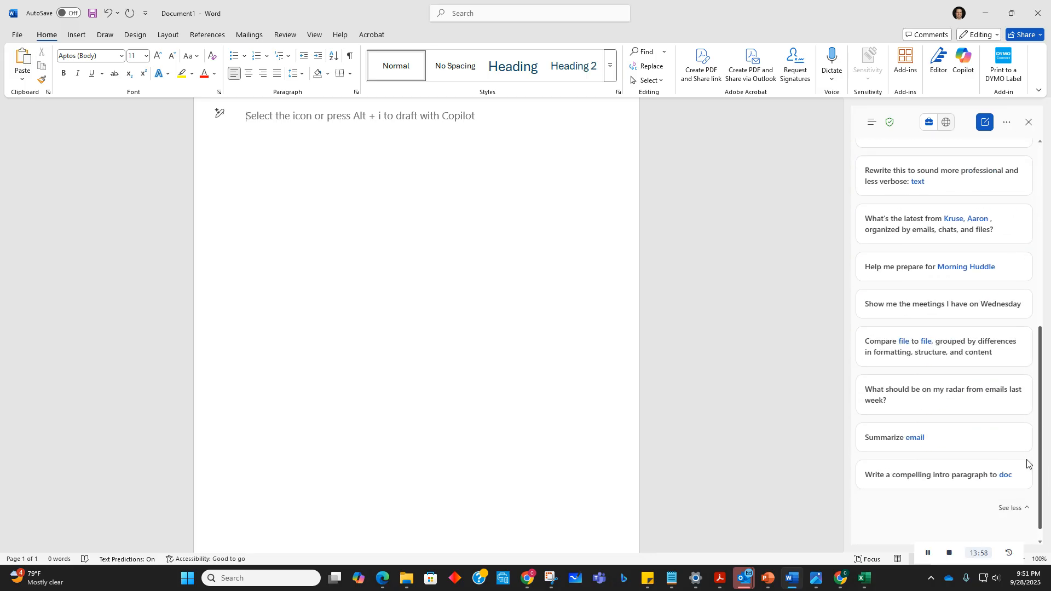
{"action": "scroll", "coordinate": [1027, 463], "scroll_direction": "up", "scroll_amount": 1}
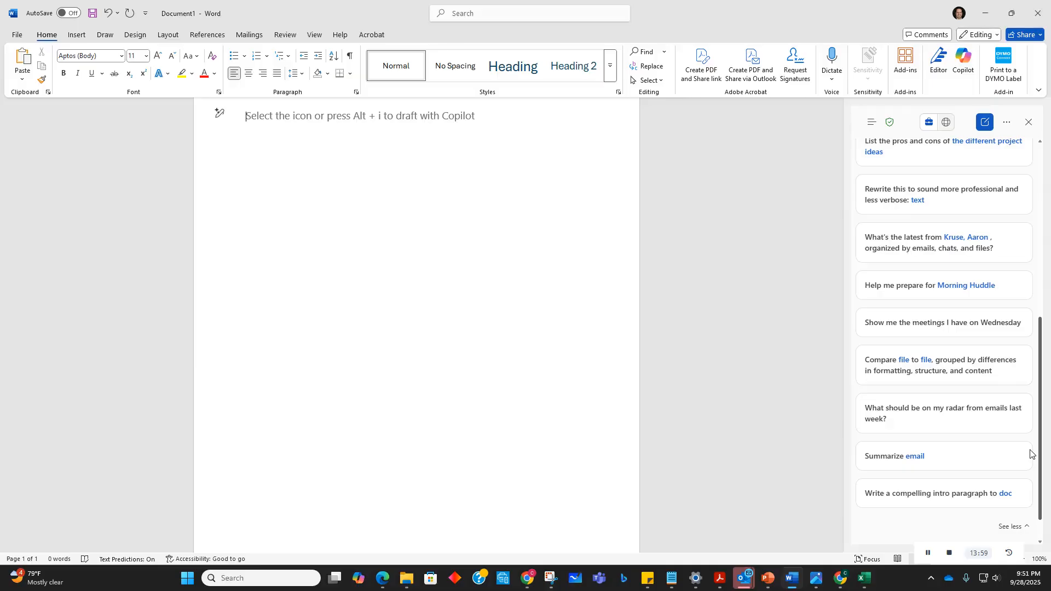
{"action": "scroll", "coordinate": [1032, 446], "scroll_direction": "down", "scroll_amount": 1}
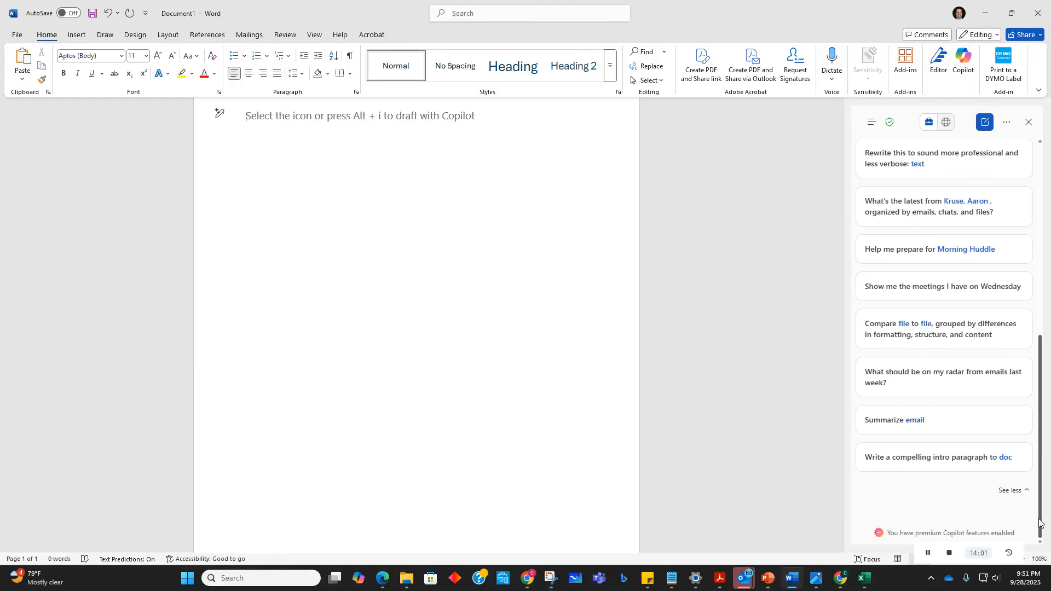
{"action": "scroll", "coordinate": [1048, 408], "scroll_direction": "up", "scroll_amount": 3}
{"action": "scroll", "coordinate": [1047, 408], "scroll_direction": "up", "scroll_amount": 4}
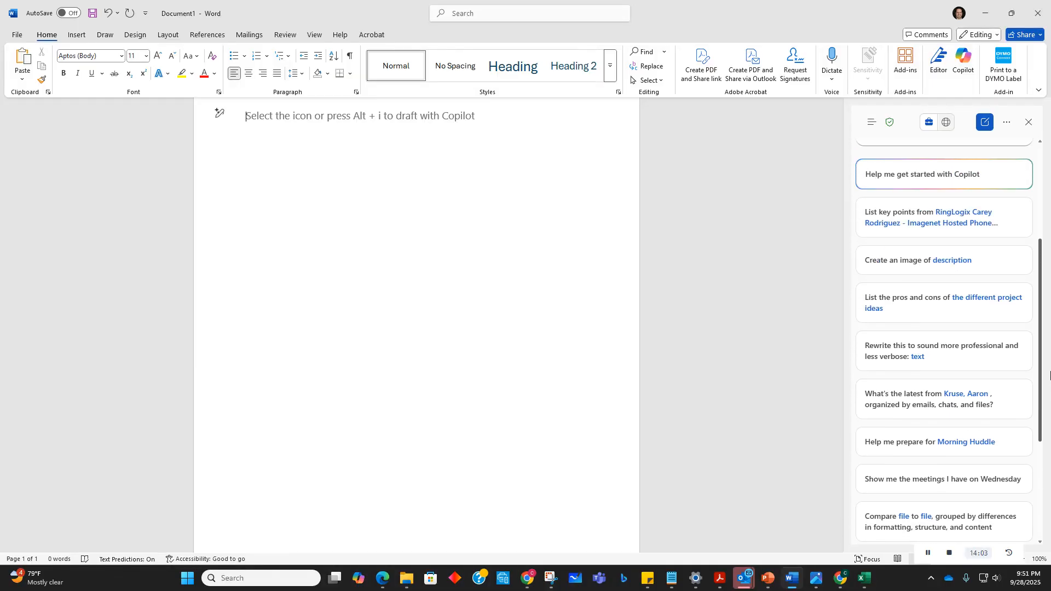
{"action": "scroll", "coordinate": [1049, 375], "scroll_direction": "up", "scroll_amount": 2}
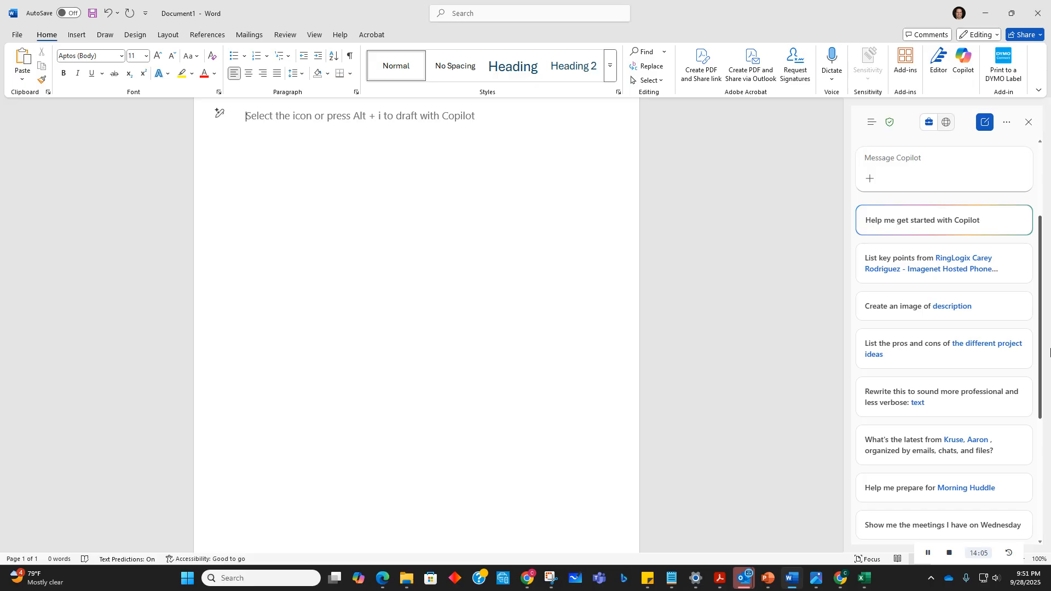
{"action": "scroll", "coordinate": [1049, 352], "scroll_direction": "up", "scroll_amount": 5}
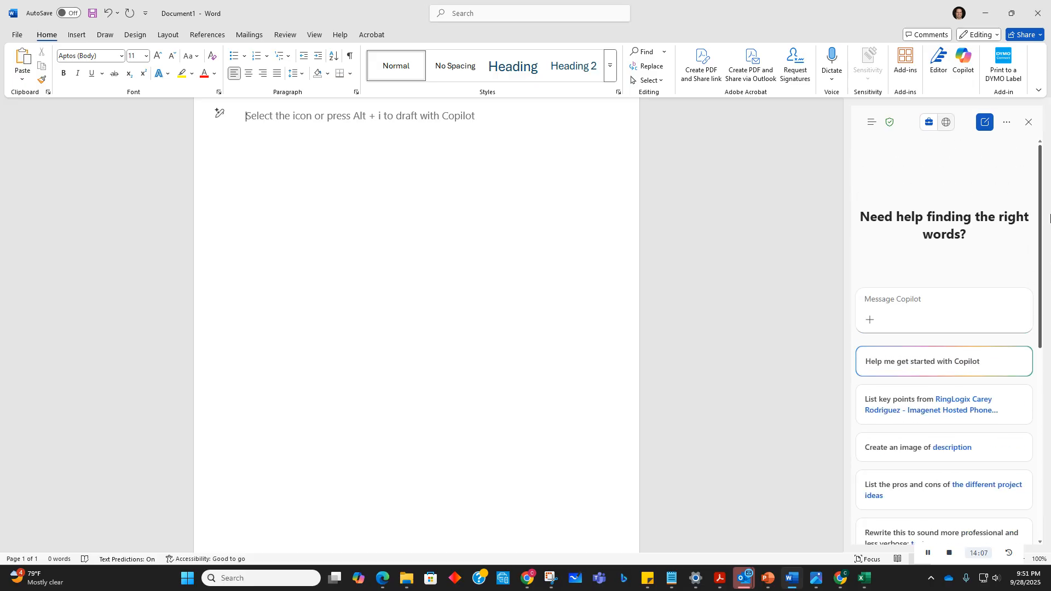
{"action": "scroll", "coordinate": [1049, 218], "scroll_direction": "down", "scroll_amount": 10}
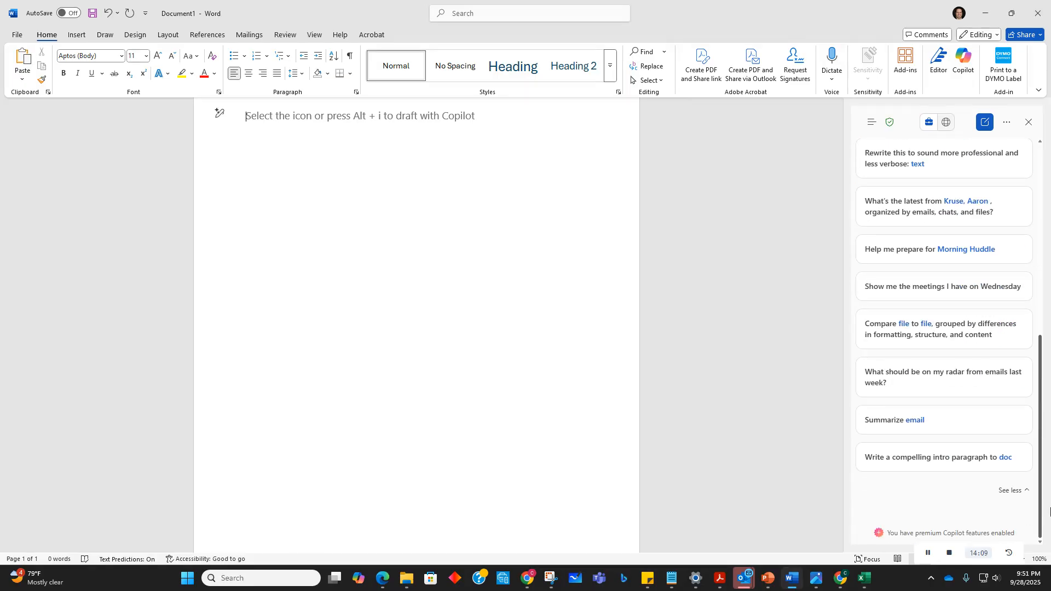
{"action": "scroll", "coordinate": [1049, 487], "scroll_direction": "up", "scroll_amount": 2}
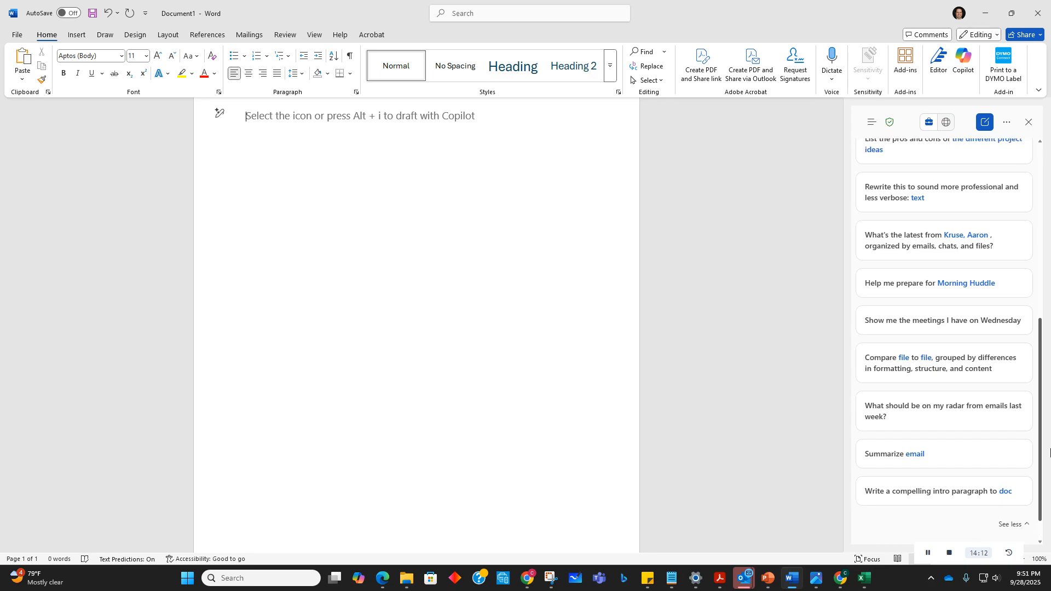
{"action": "left_click_drag", "start_coordinate": [1050, 419], "coordinate": [1037, 241]}
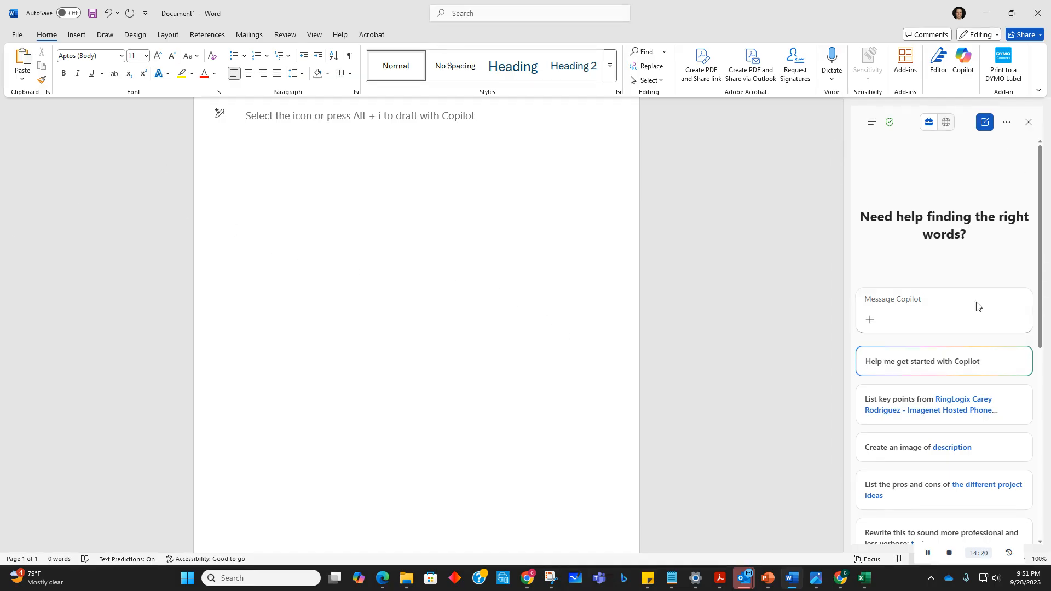
Step: Close the Copilot pane and open a new Copilot draft prompt box in the document
{"action": "left_click", "coordinate": [1028, 122]}
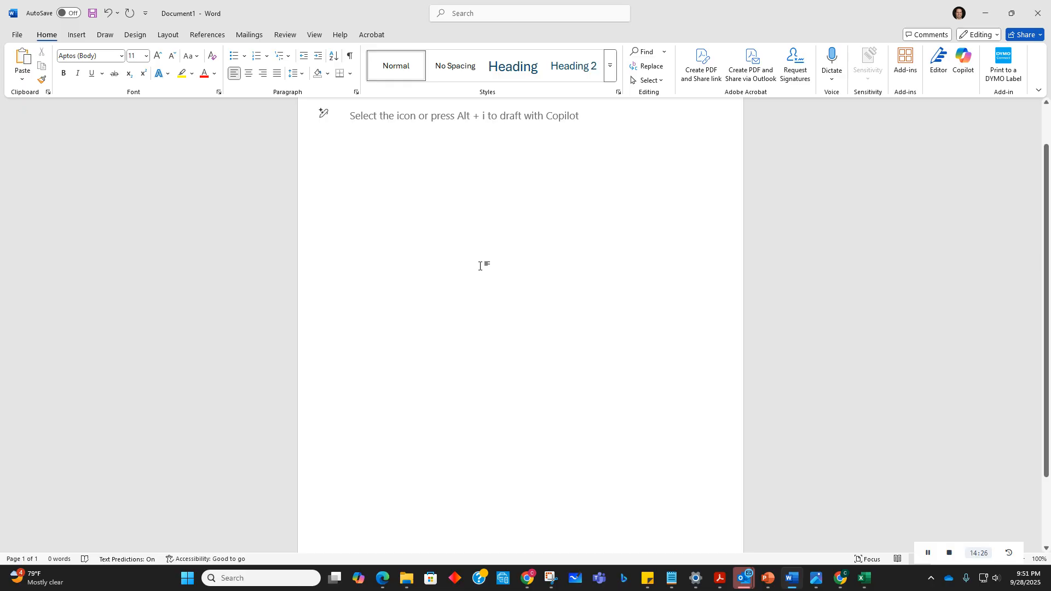
{"action": "key", "text": "alt+i"}
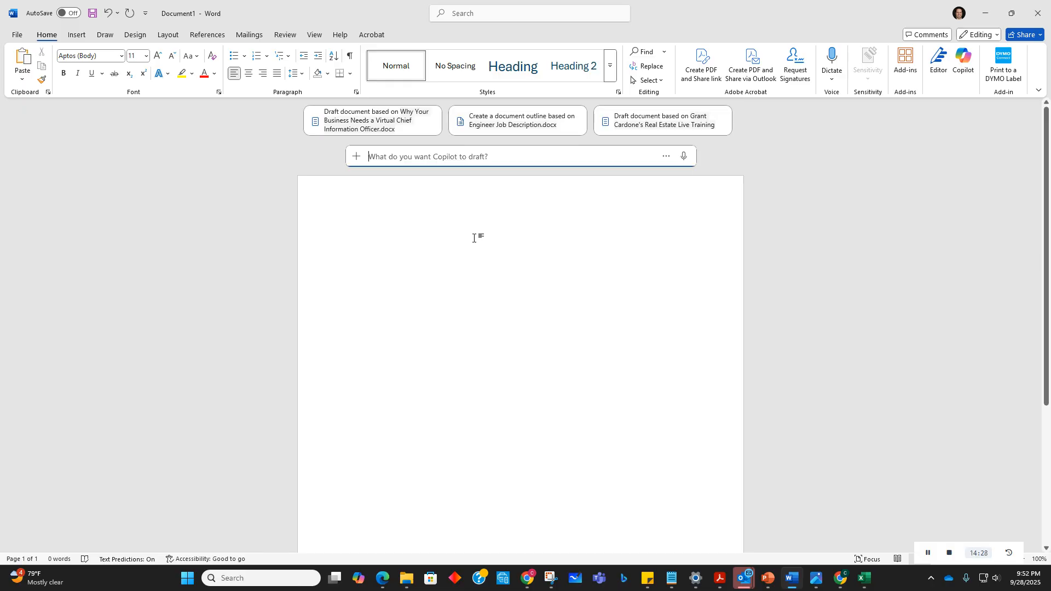
{"action": "scroll", "coordinate": [482, 247], "scroll_direction": "down", "scroll_amount": 1}
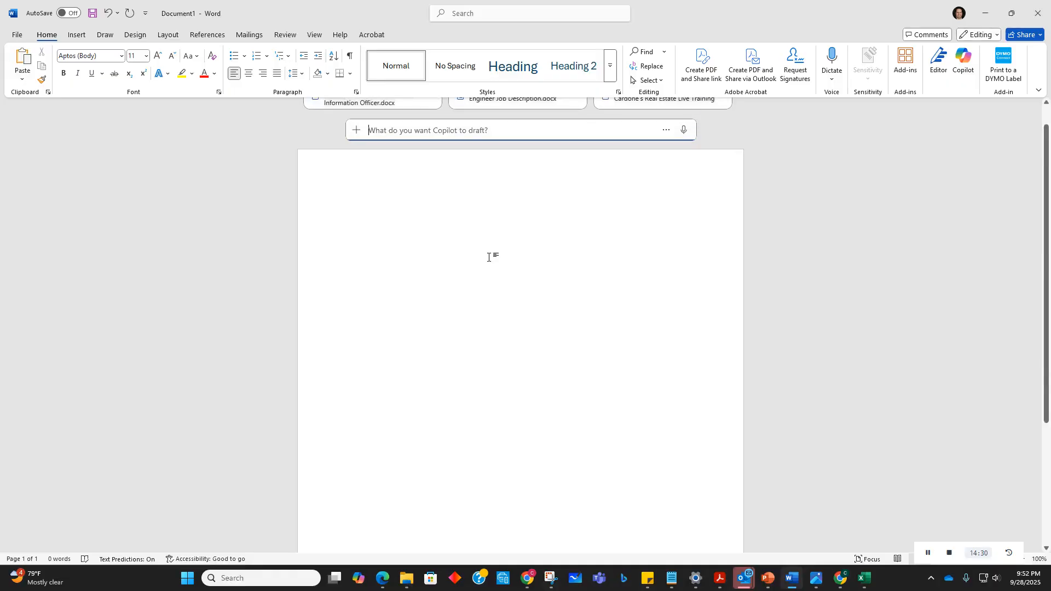
Step: Start the draft prompt with 'Please create a Policy for the security handbook that directs'
{"action": "left_click", "coordinate": [463, 130]}
{"action": "type", "text": "I"}
{"action": "key", "text": "BackSpace"}
{"action": "type", "text": "Plea"}
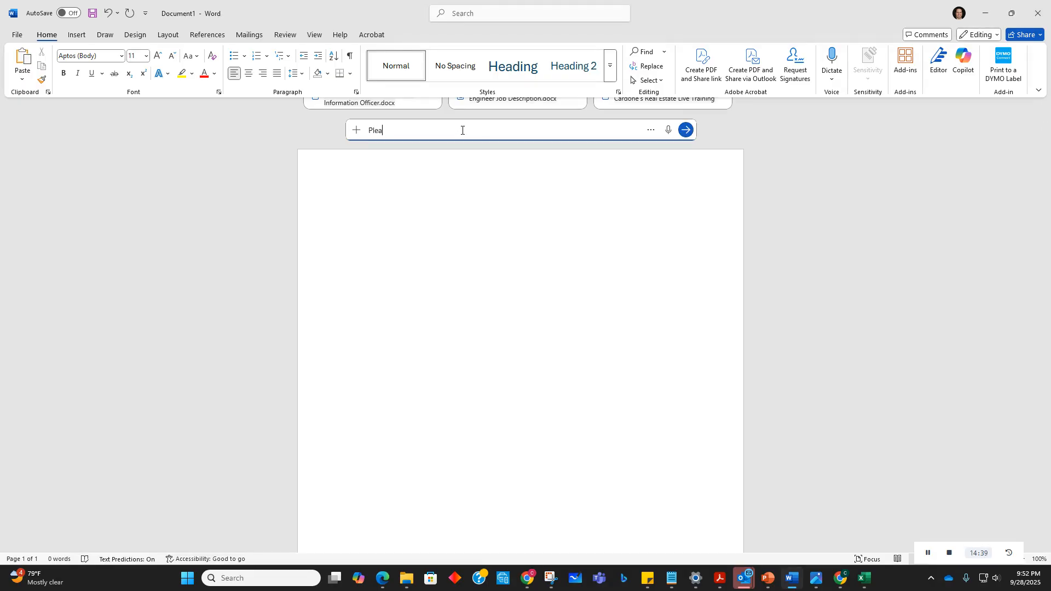
{"action": "type", "text": "se create a Policy for the security handbook that direct"}
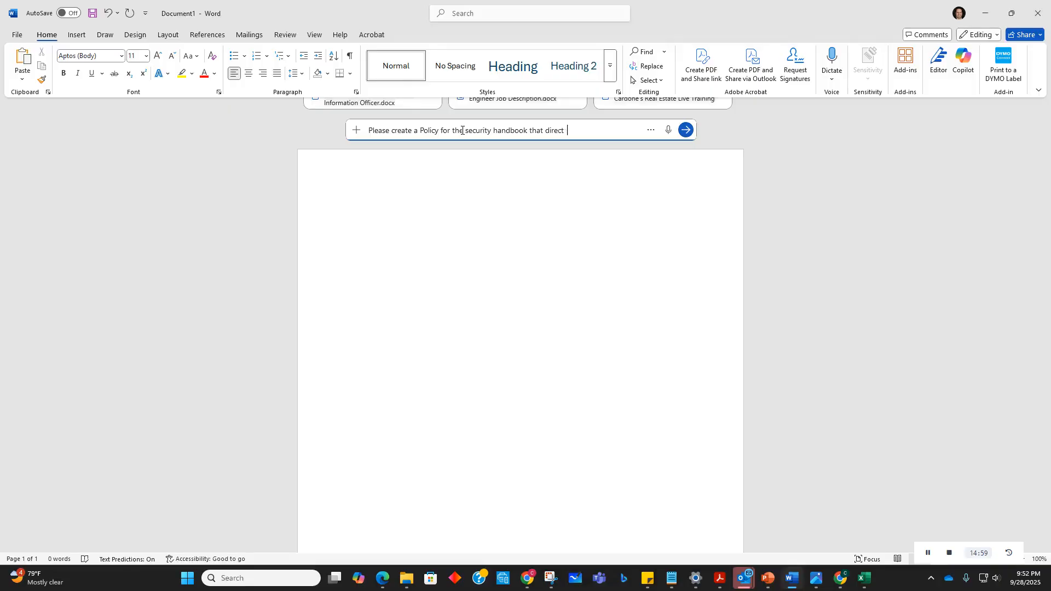
{"action": "type", "text": "s users on how to appropriately"}
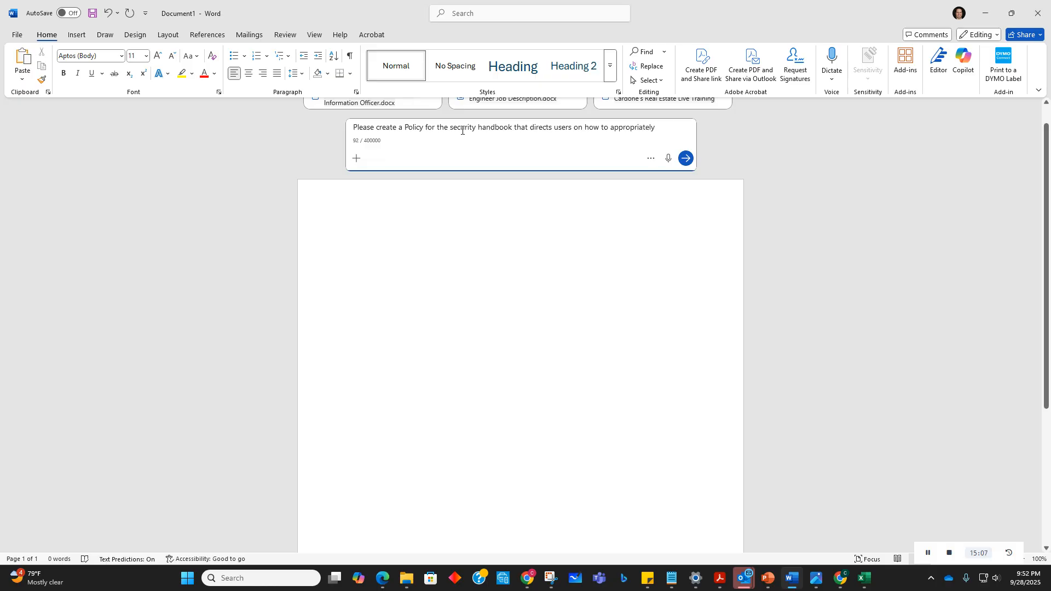
{"action": "type", "text": " secure "}
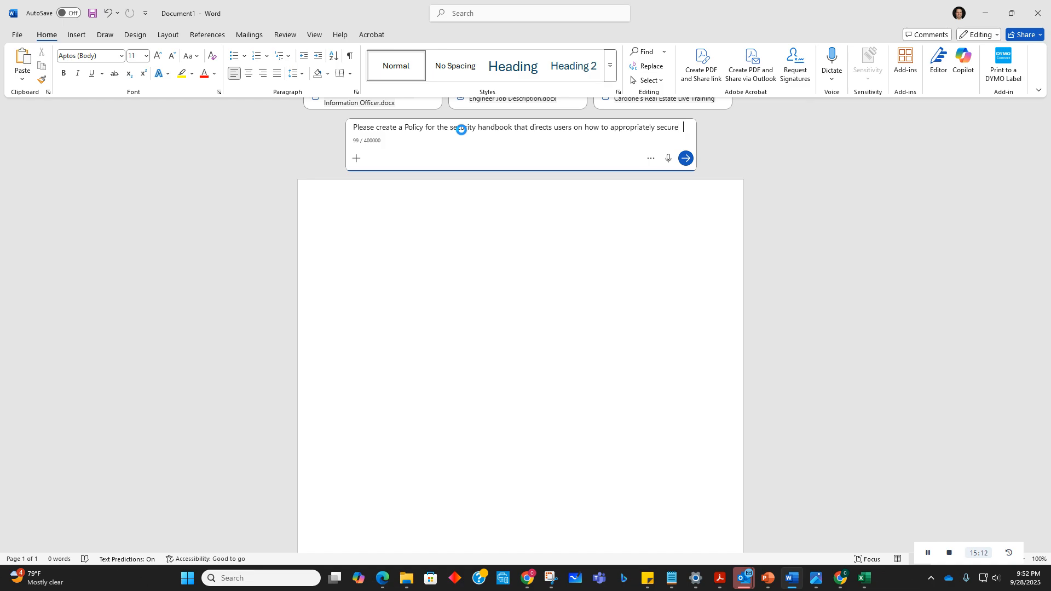
{"action": "type", "text": "their seyst"}
Step: Finish the prompt with 'users on how to appropriately secure their systems when they are logging in from home or on the road at a hotel.'
{"action": "key", "text": "BackSpace"}
{"action": "key", "text": "BackSpace"}
{"action": "key", "text": "BackSpace"}
{"action": "type", "text": "yste"}
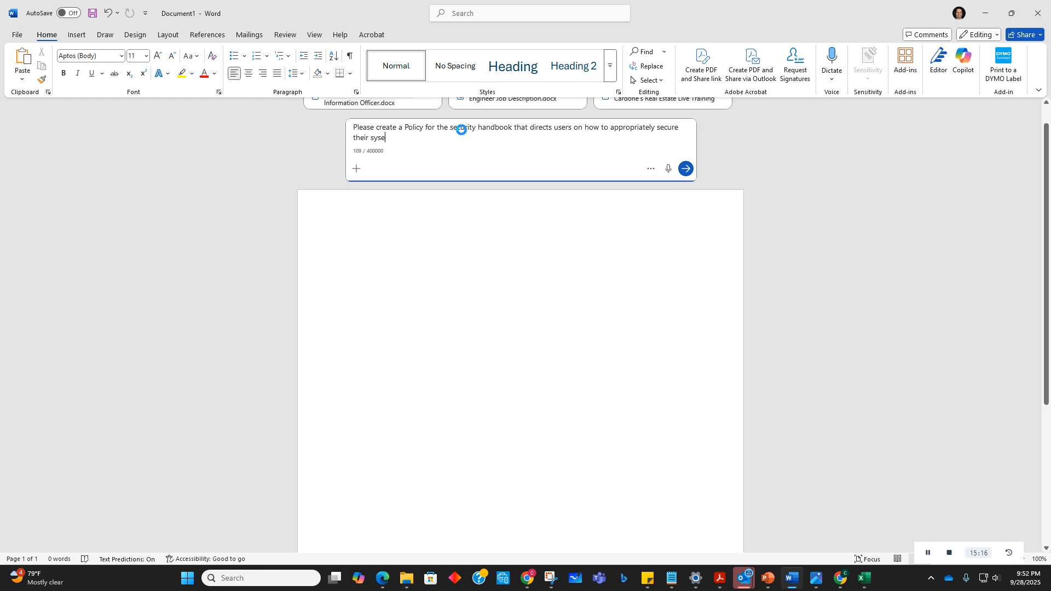
{"action": "type", "text": "ms when"}
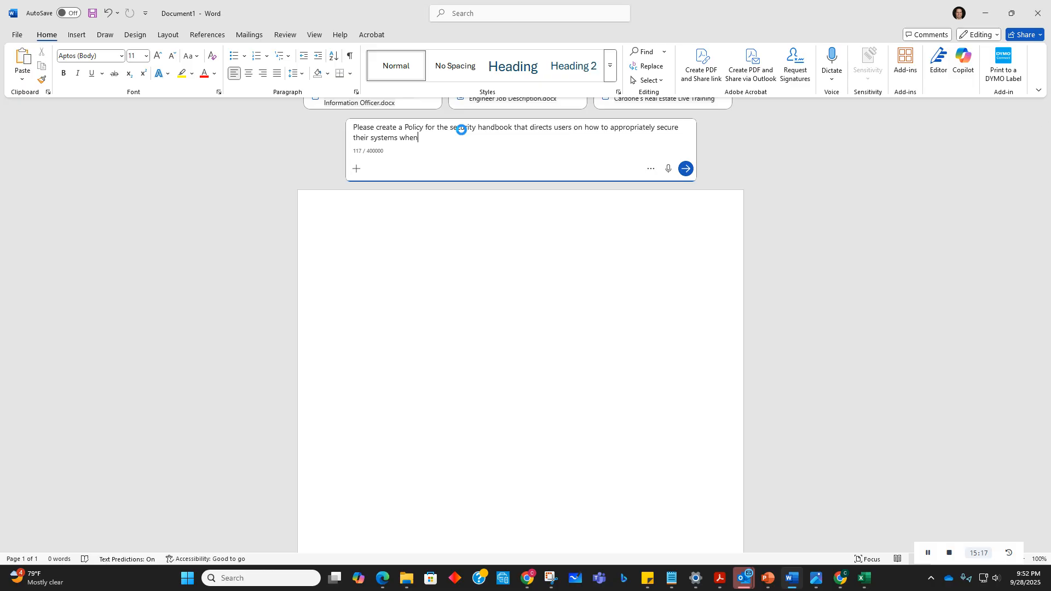
{"action": "type", "text": " they are logging in from home or on the roa"}
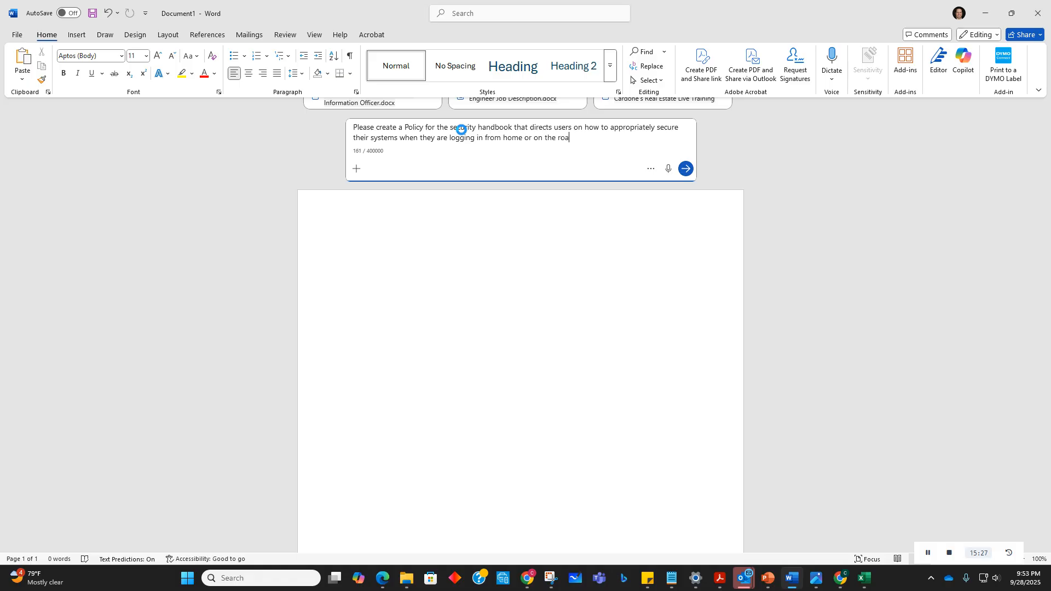
{"action": "type", "text": "d at a hotel."}
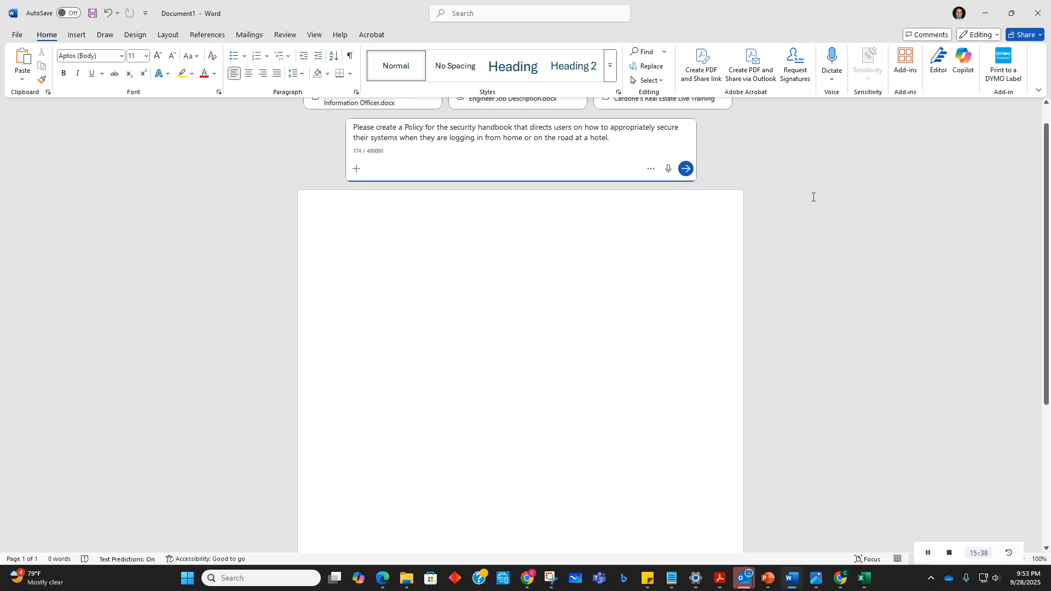
Step: Submit the security policy prompt and scroll through the generated policy to review its sections
{"action": "left_click", "coordinate": [686, 169]}
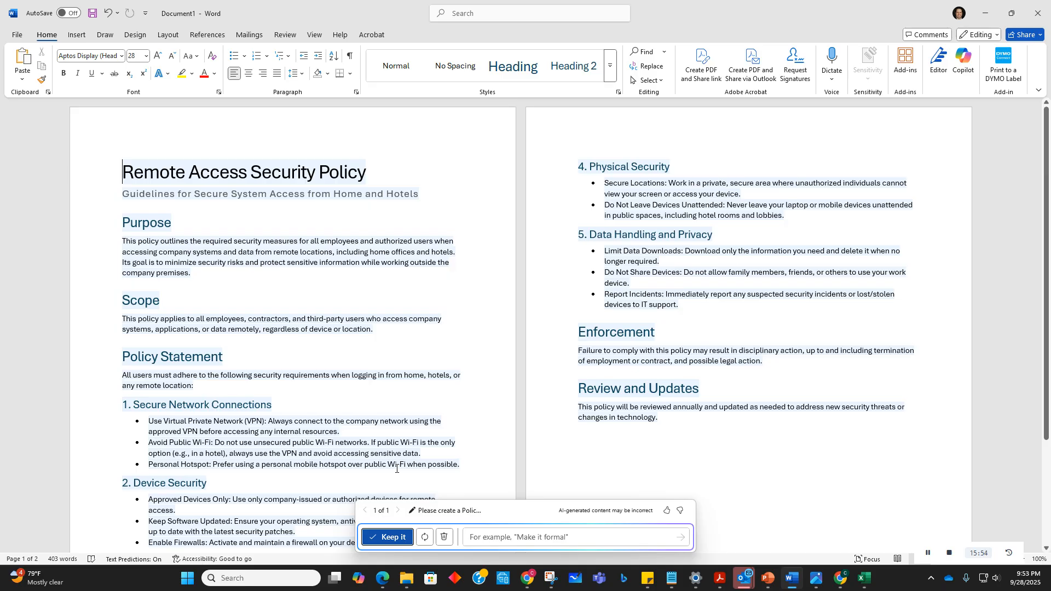
{"action": "scroll", "coordinate": [396, 469], "scroll_direction": "down", "scroll_amount": 4}
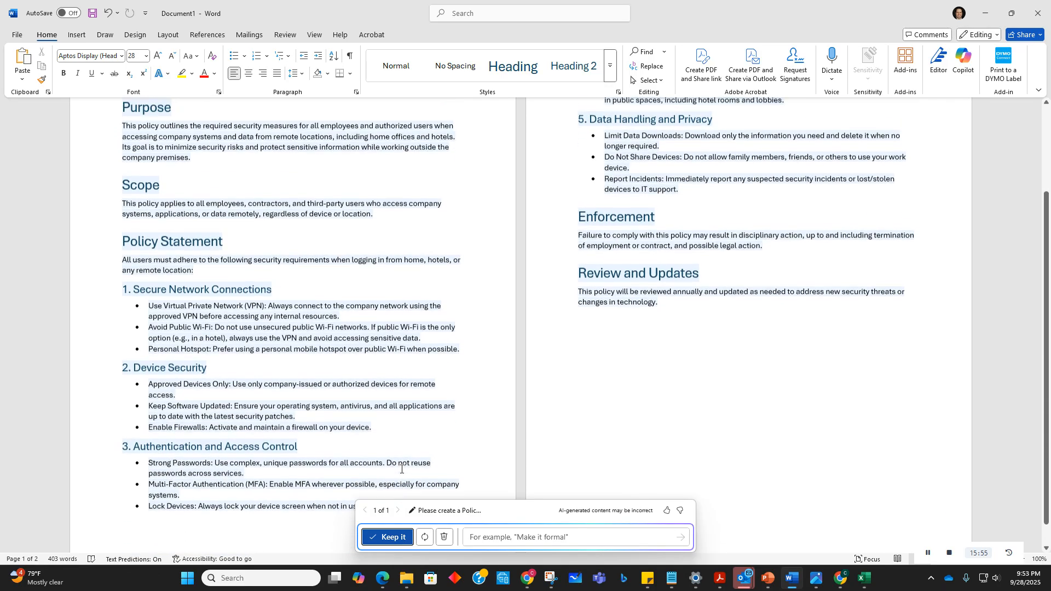
{"action": "scroll", "coordinate": [401, 469], "scroll_direction": "up", "scroll_amount": 1}
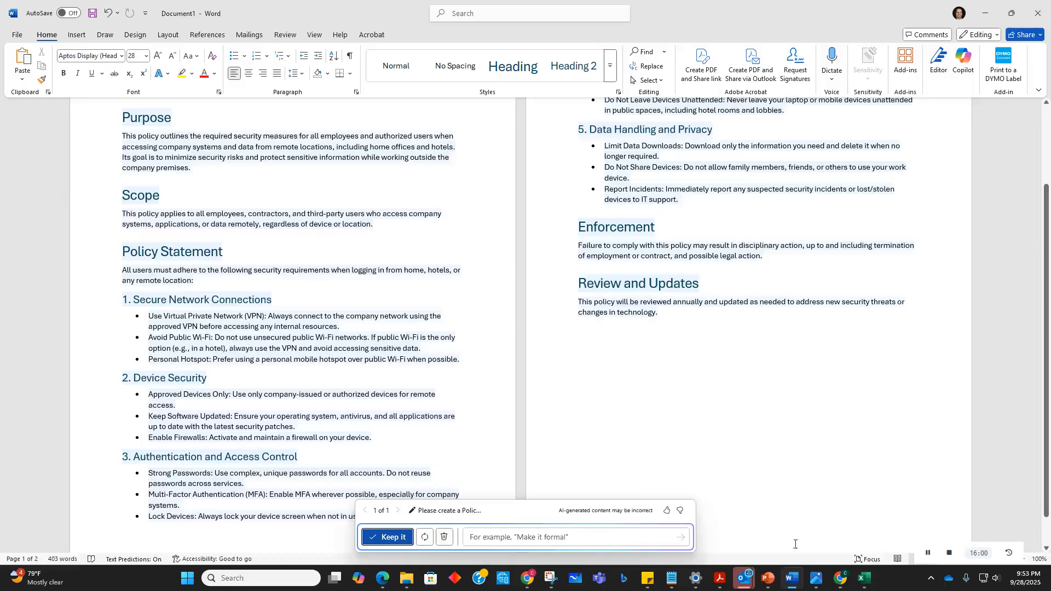
{"action": "scroll", "coordinate": [242, 362], "scroll_direction": "up", "scroll_amount": 5}
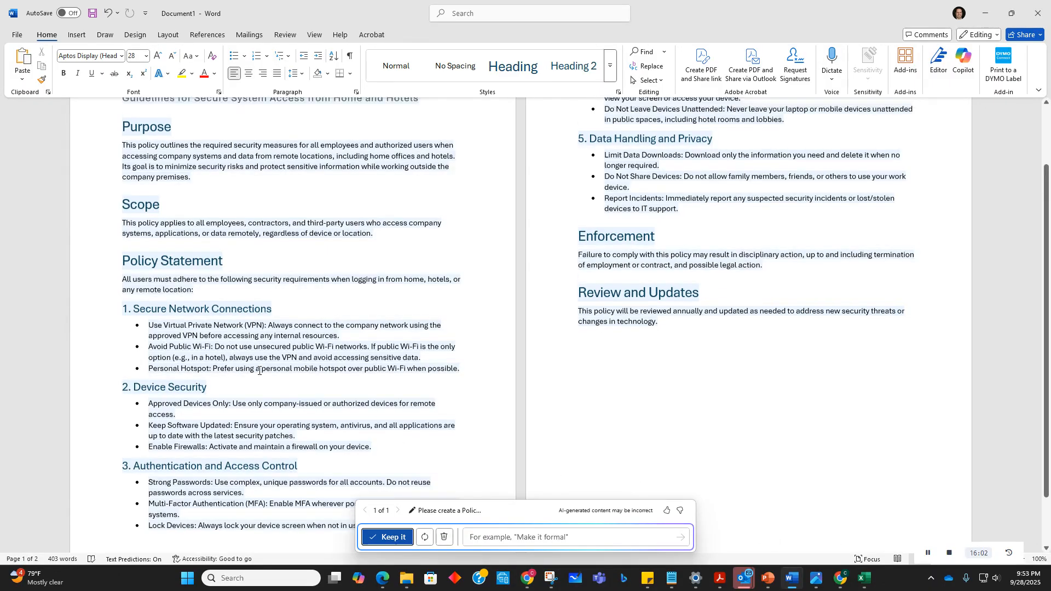
{"action": "scroll", "coordinate": [259, 370], "scroll_direction": "down", "scroll_amount": 3}
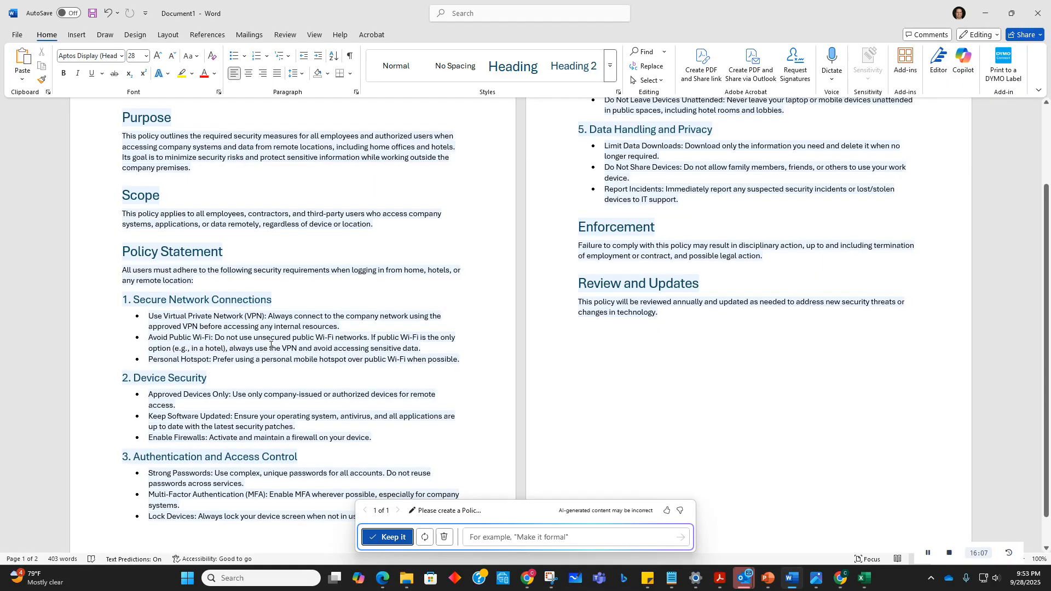
Step: Scroll back through the generated remote access security policy and keep it in the document
{"action": "scroll", "coordinate": [252, 350], "scroll_direction": "up", "scroll_amount": 3}
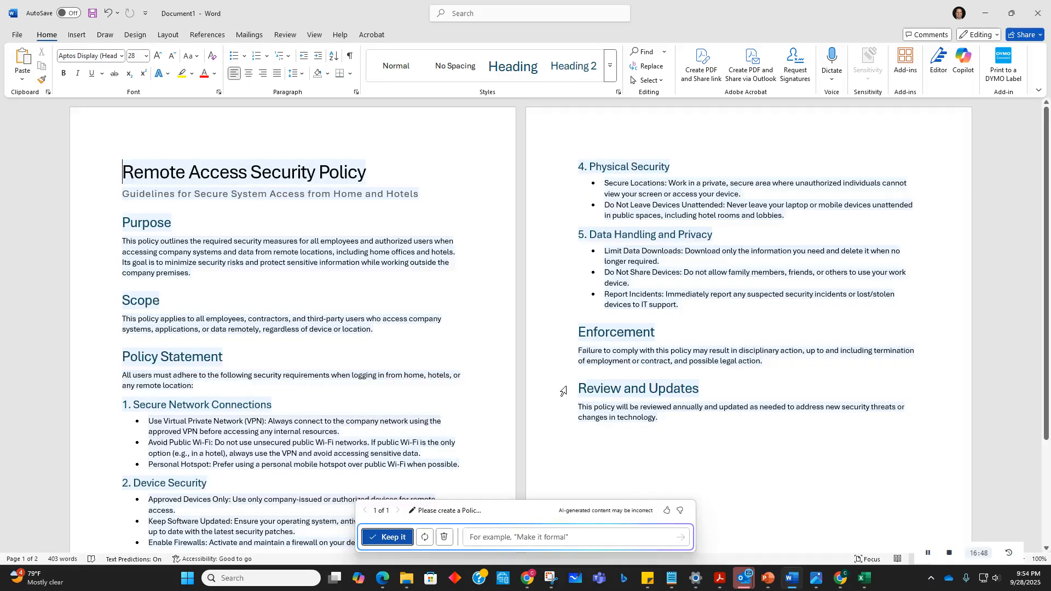
{"action": "scroll", "coordinate": [575, 368], "scroll_direction": "down", "scroll_amount": 4}
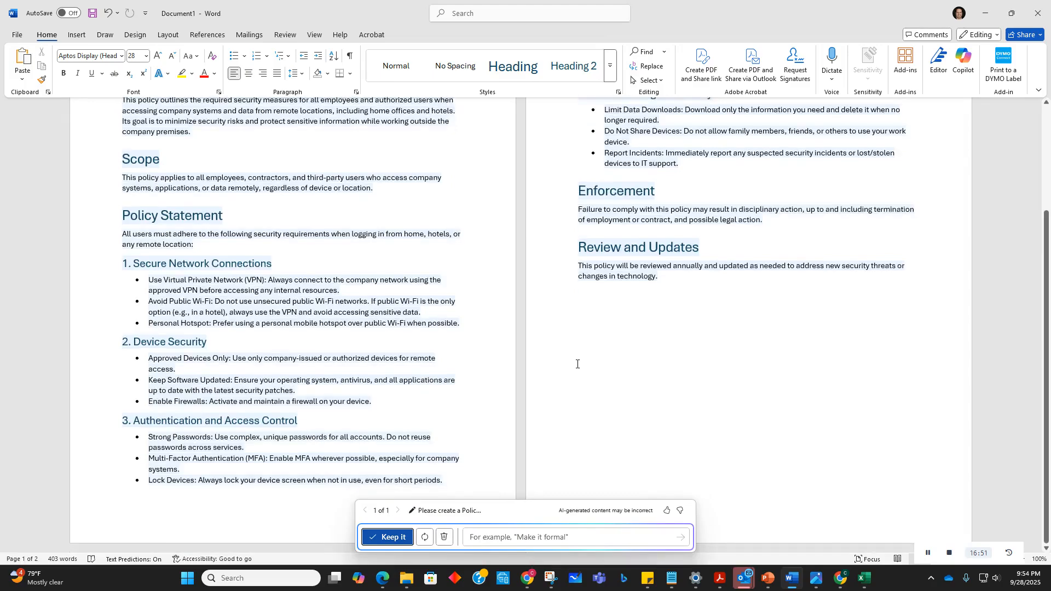
{"action": "scroll", "coordinate": [577, 362], "scroll_direction": "up", "scroll_amount": 4}
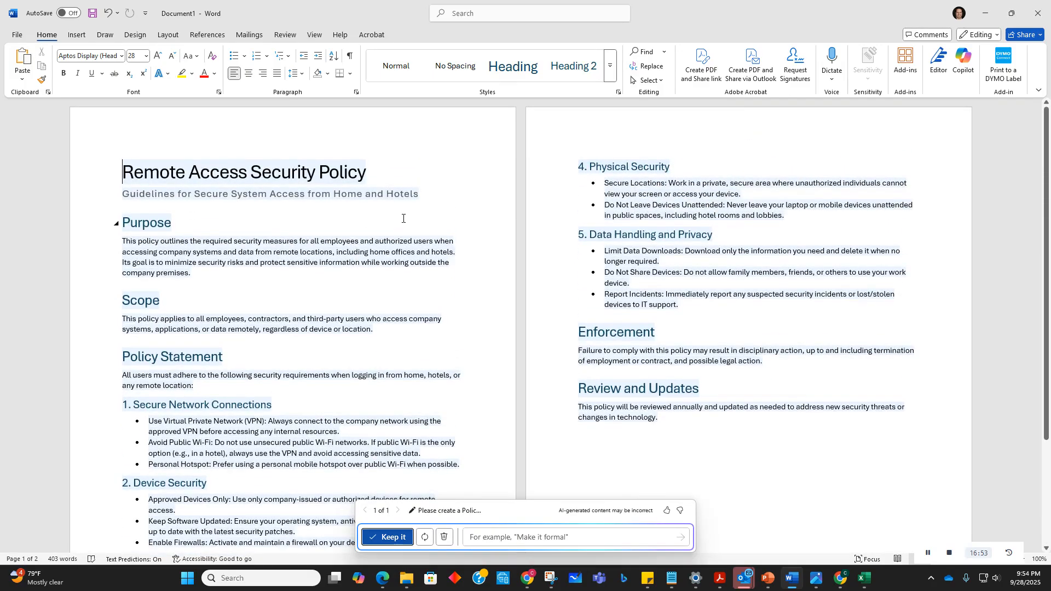
{"action": "left_click", "coordinate": [397, 539]}
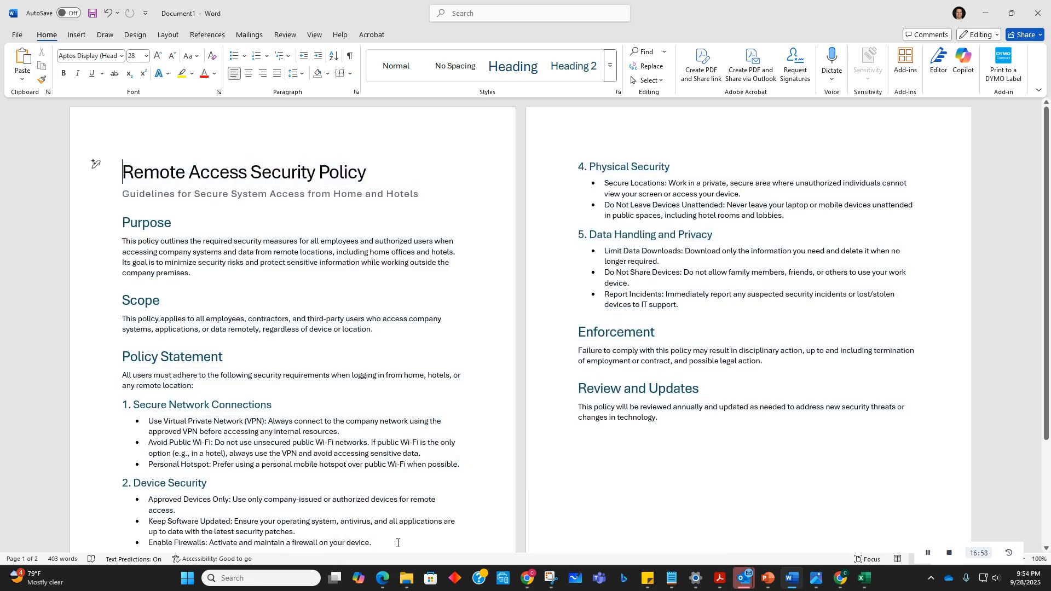
Step: Have Copilot keep writing from the top of the policy, then open that draft's prompt for editing
{"action": "left_click", "coordinate": [94, 164]}
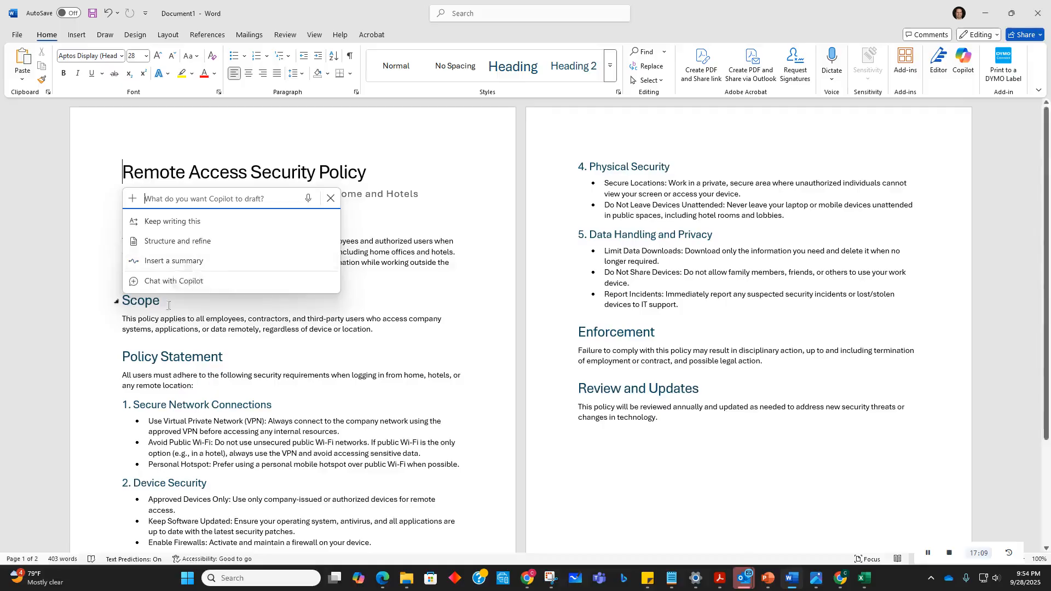
{"action": "left_click", "coordinate": [175, 225]}
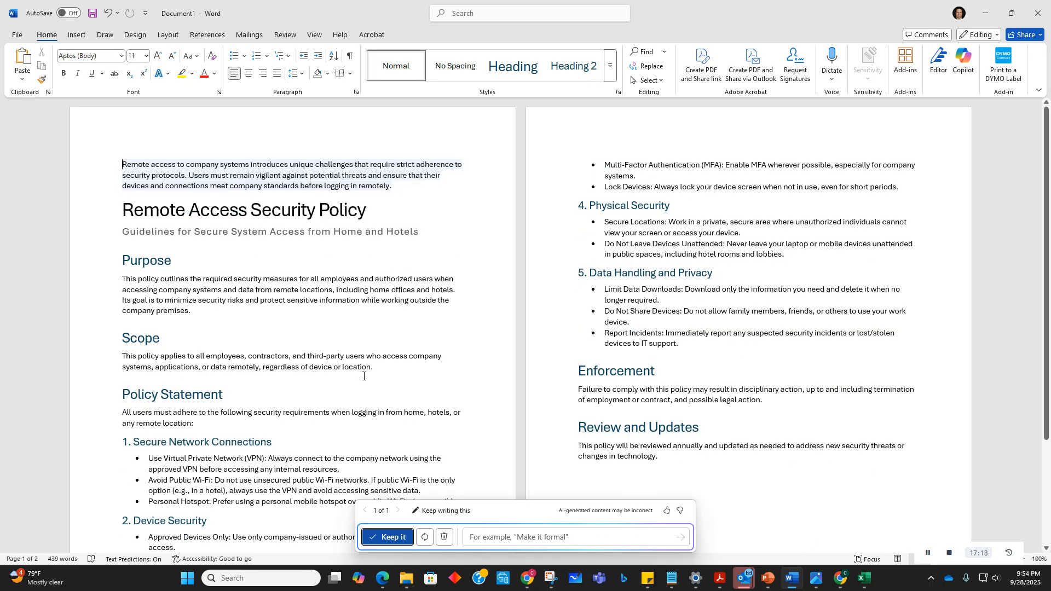
{"action": "scroll", "coordinate": [361, 380], "scroll_direction": "down", "scroll_amount": 5}
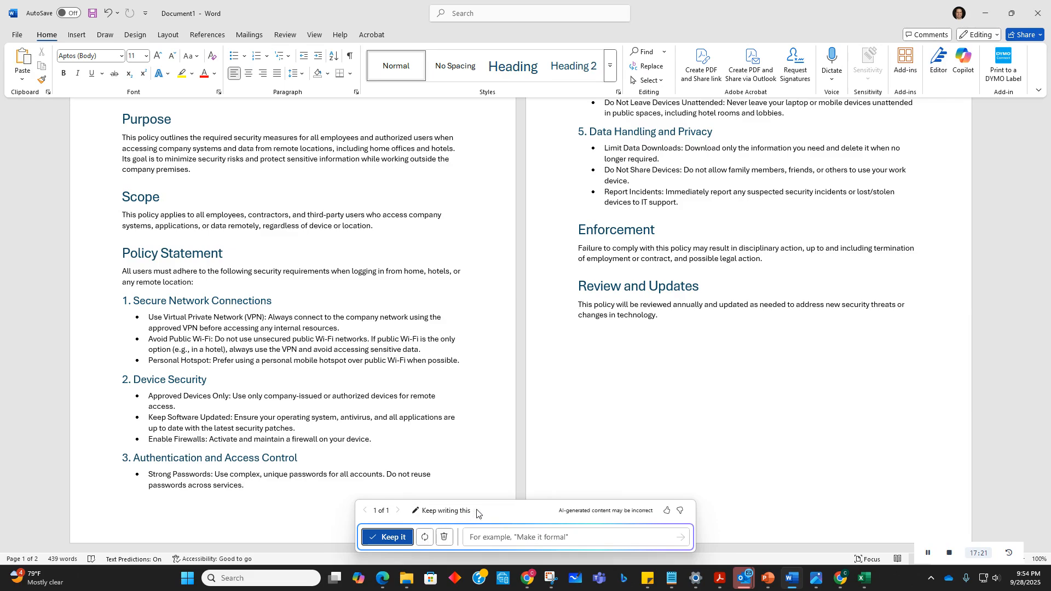
{"action": "left_click", "coordinate": [450, 512]}
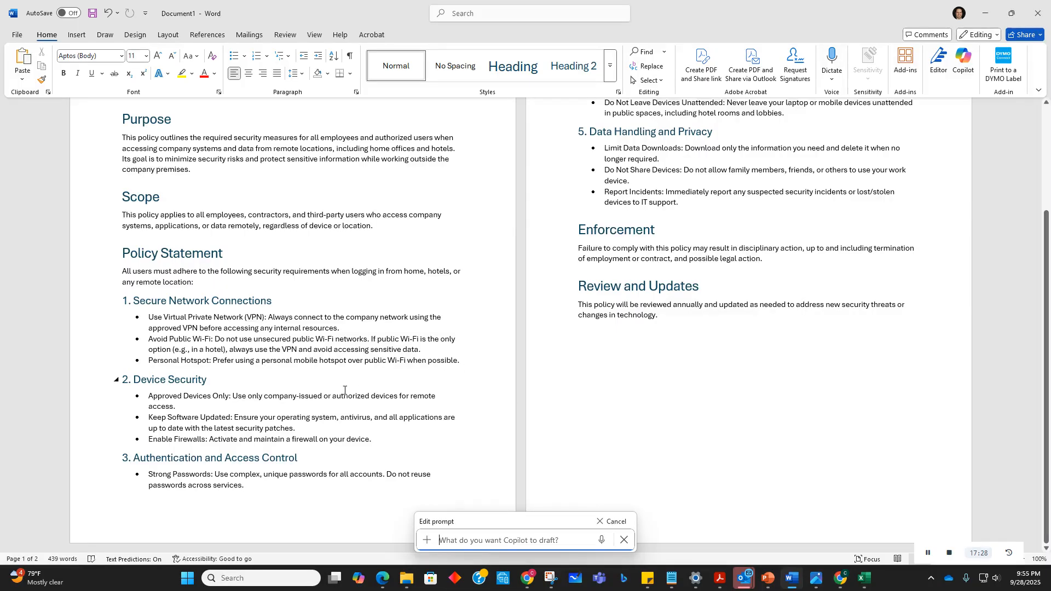
{"action": "scroll", "coordinate": [484, 483], "scroll_direction": "up", "scroll_amount": 5}
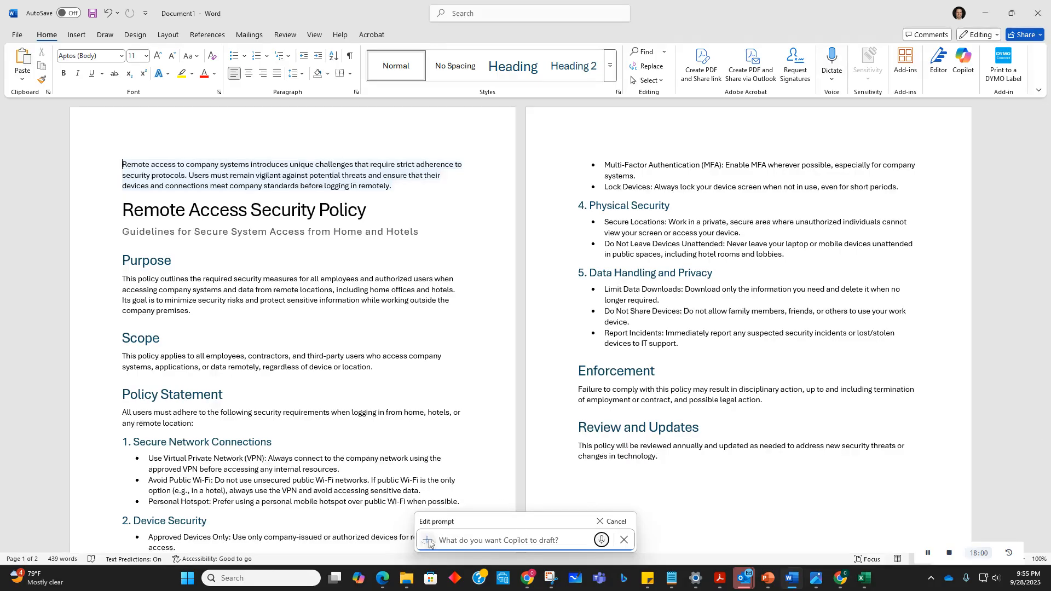
Step: Start the edited prompt with 'Enhance this security policy by focusing on protecting the company laptop from accidental'
{"action": "left_click", "coordinate": [452, 540]}
{"action": "type", "text": "Enhance "}
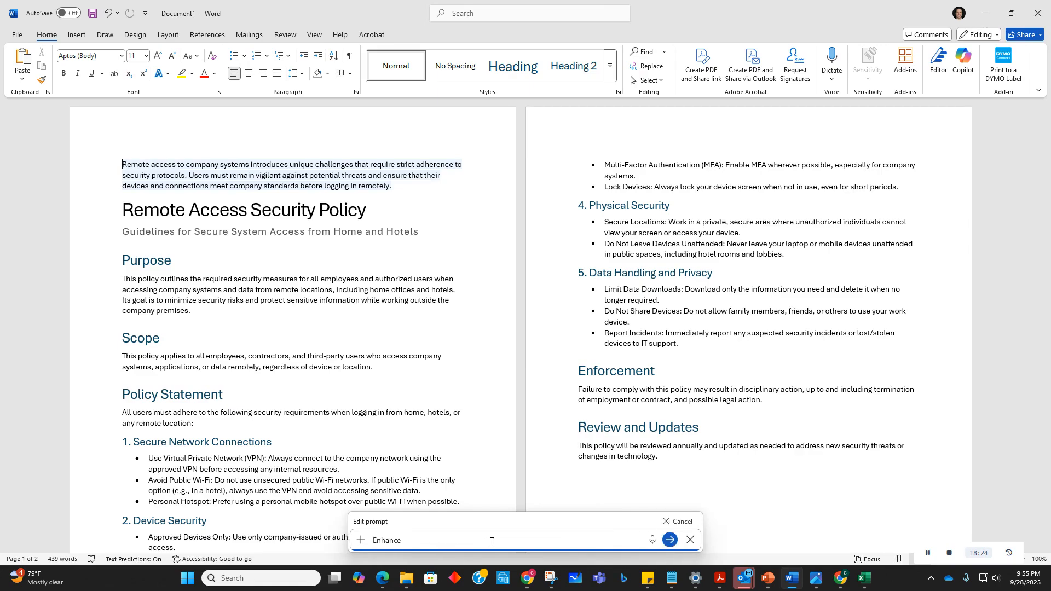
{"action": "type", "text": "this security policy by focusing on"}
{"action": "type", "text": "protecting the"}
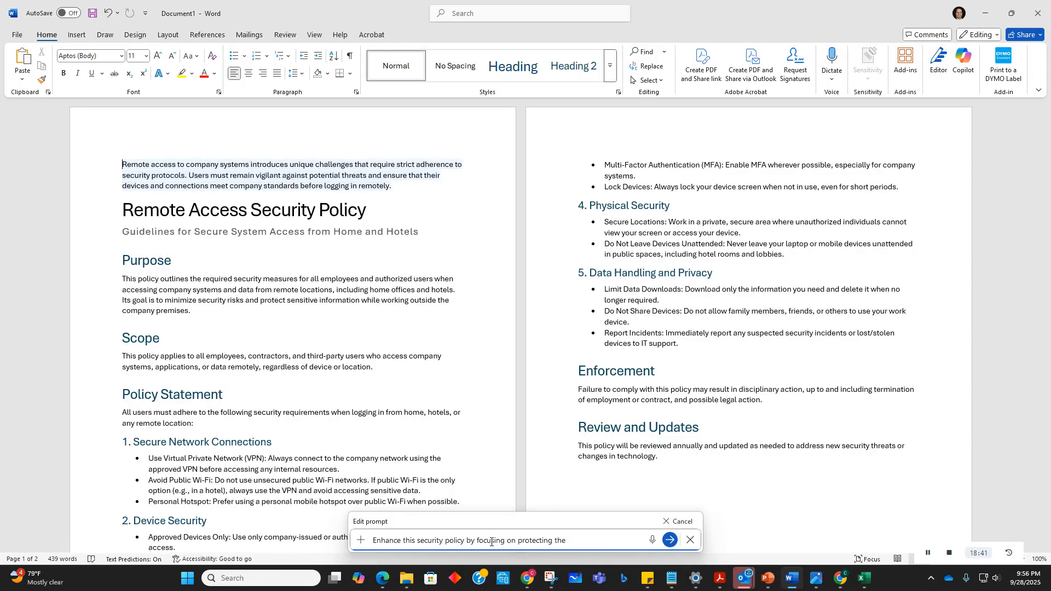
{"action": "type", "text": " company laptop from acc"}
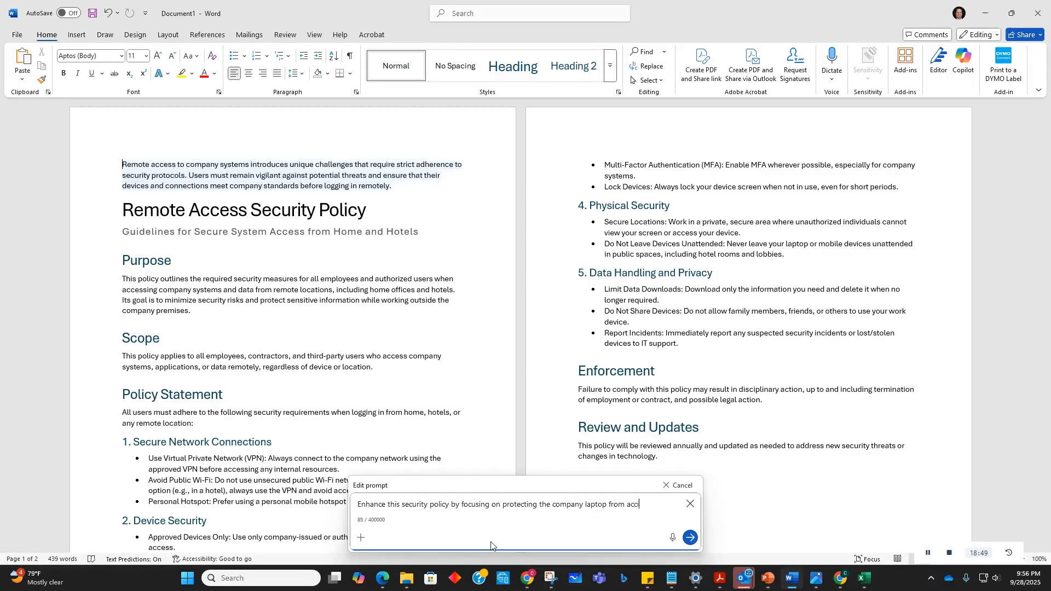
{"action": "type", "text": "idental loss or "}
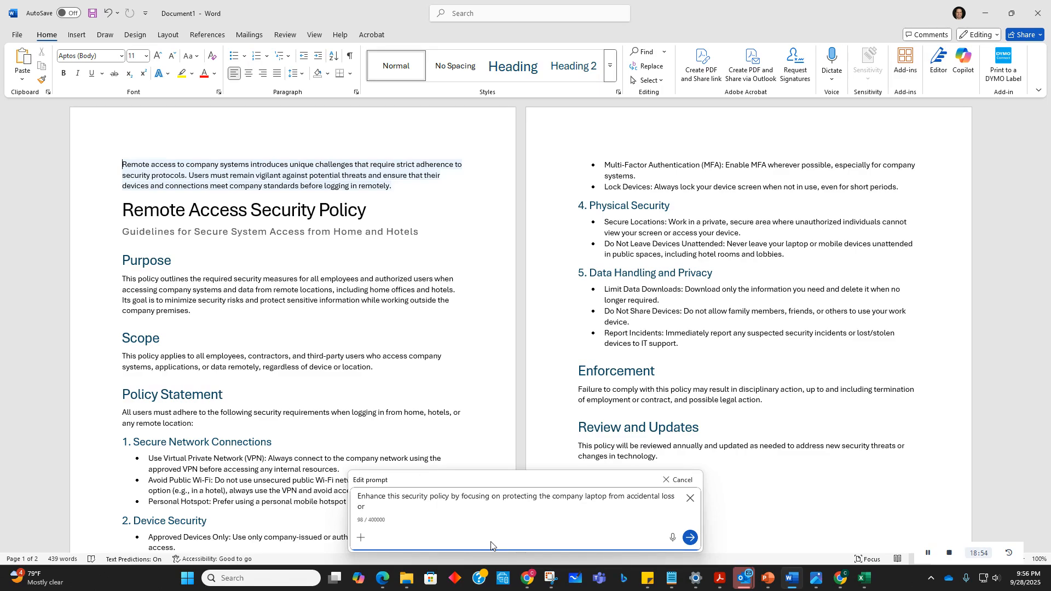
{"action": "type", "text": "access by thou"}
Step: Finish the prompt with 'loss or access by those outside the company.' and submit it
{"action": "key", "text": "BackSpace"}
{"action": "type", "text": "se outside the company."}
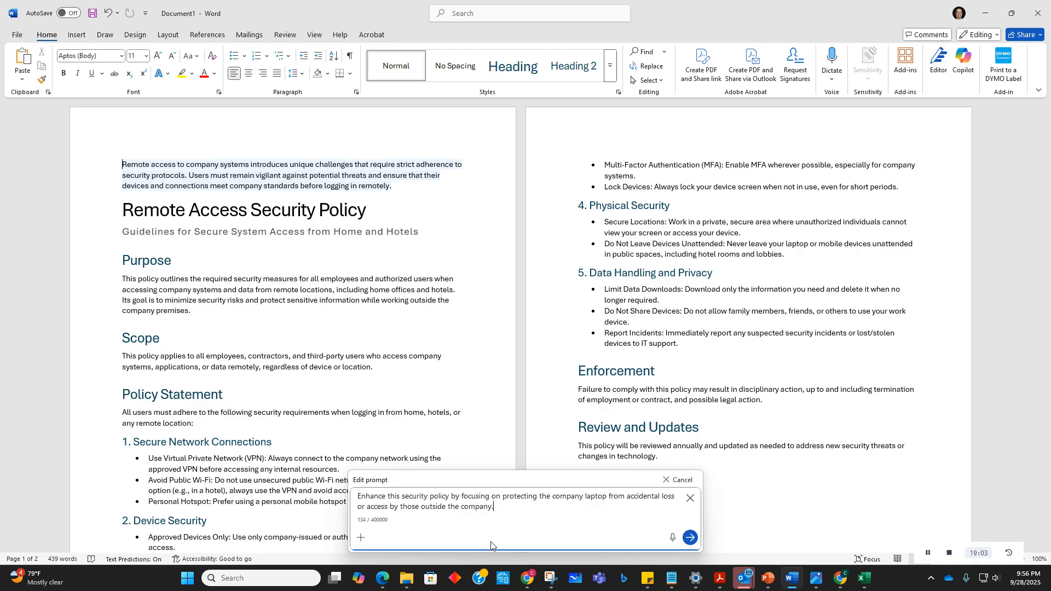
{"action": "key", "text": "Return"}
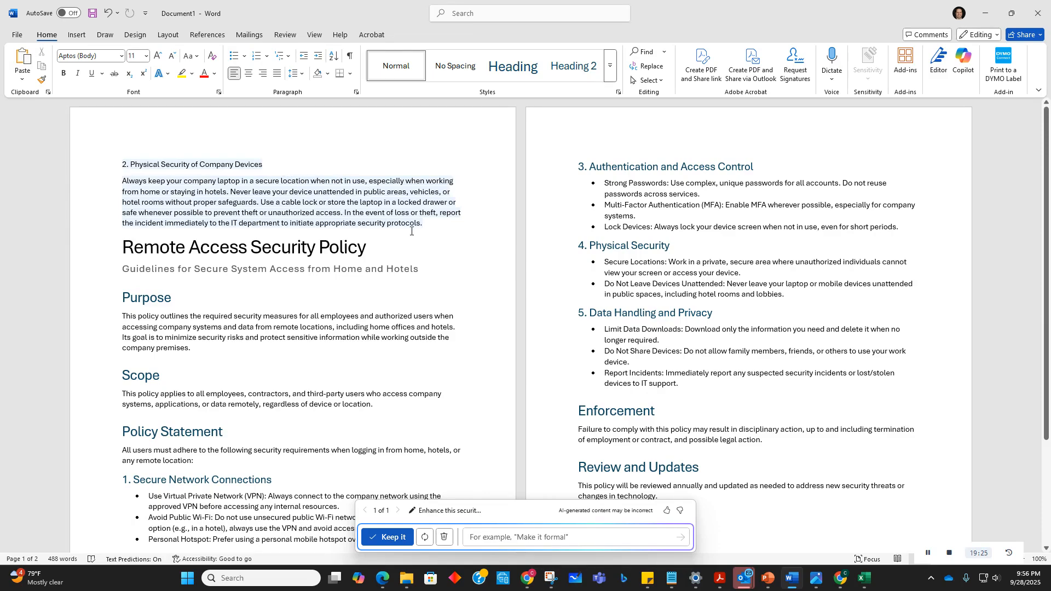
Step: Select the generated physical security paragraph, then add an empty line after the Report Incidents bullet
{"action": "left_click_drag", "start_coordinate": [432, 223], "coordinate": [122, 164]}
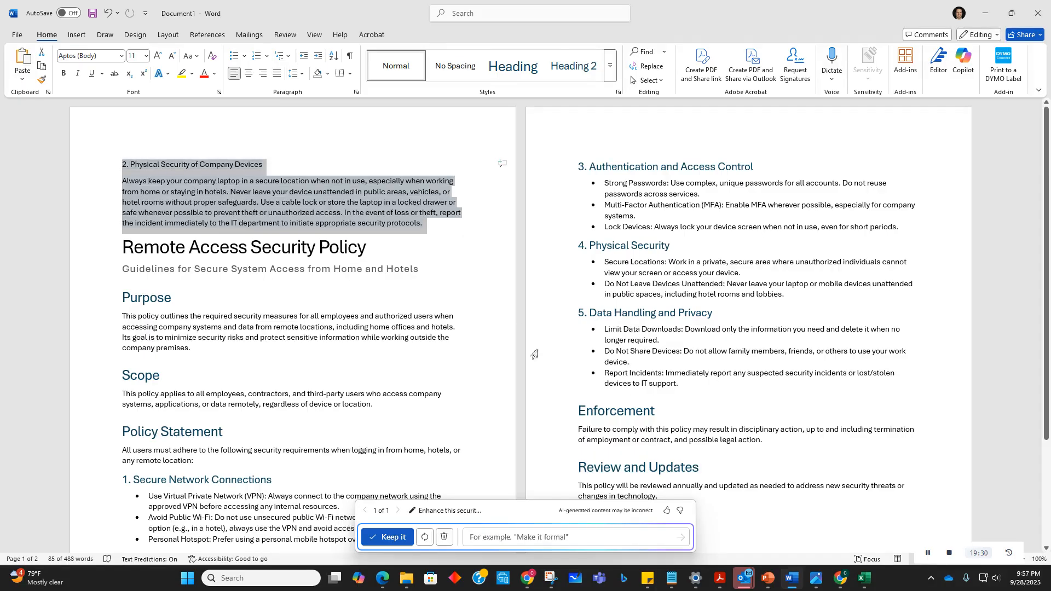
{"action": "left_click", "coordinate": [730, 386]}
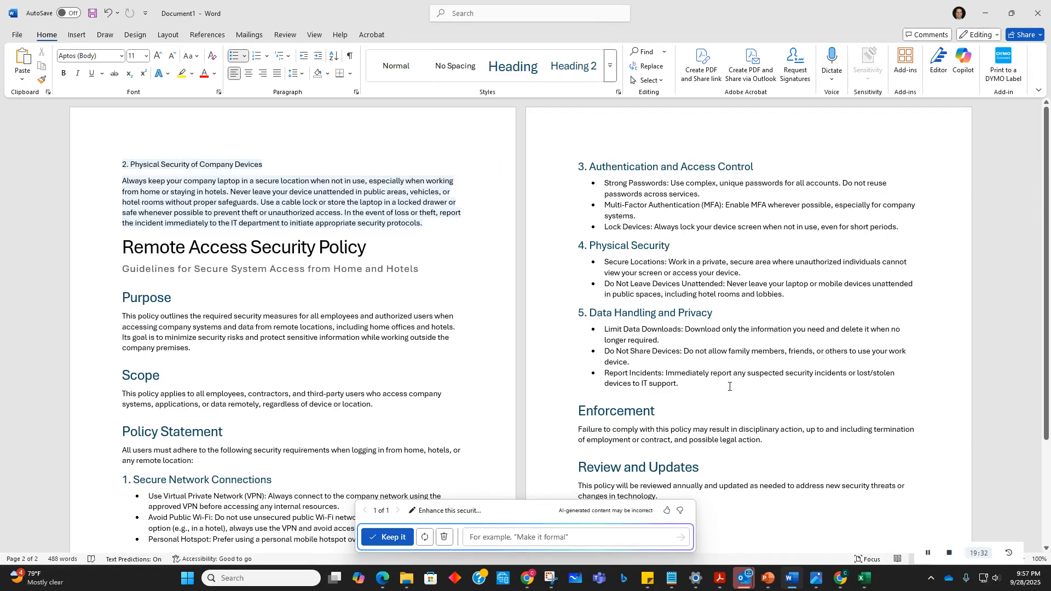
{"action": "key", "text": "Return"}
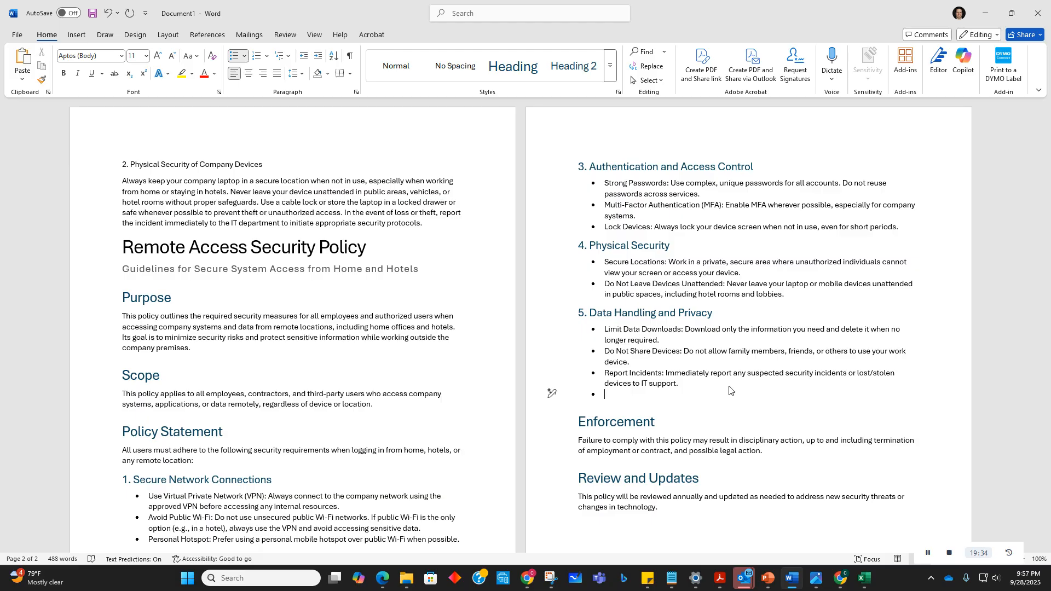
{"action": "key", "text": "Return"}
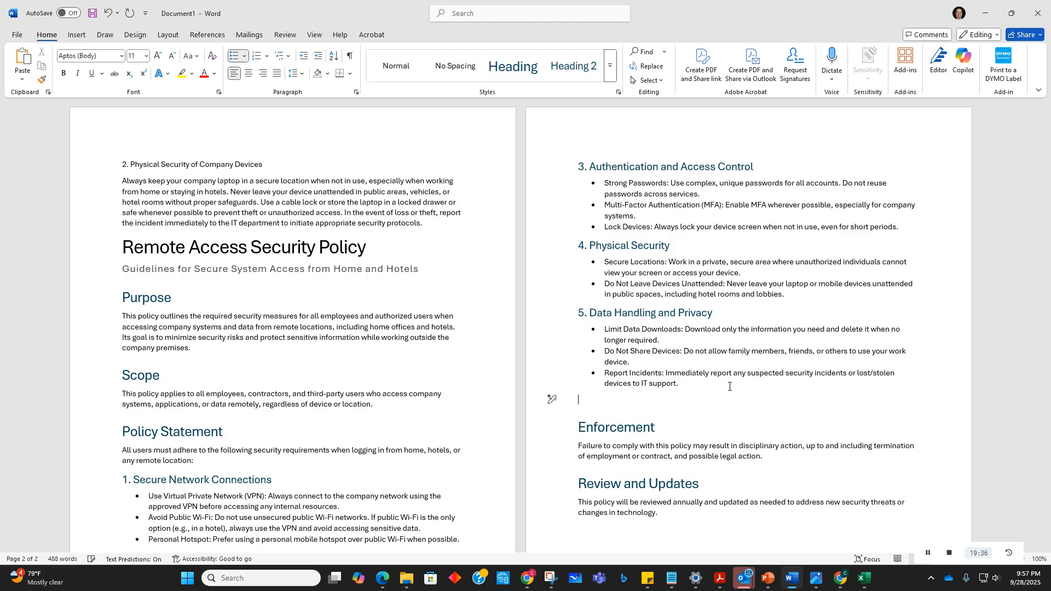
{"action": "key", "text": "BackSpace"}
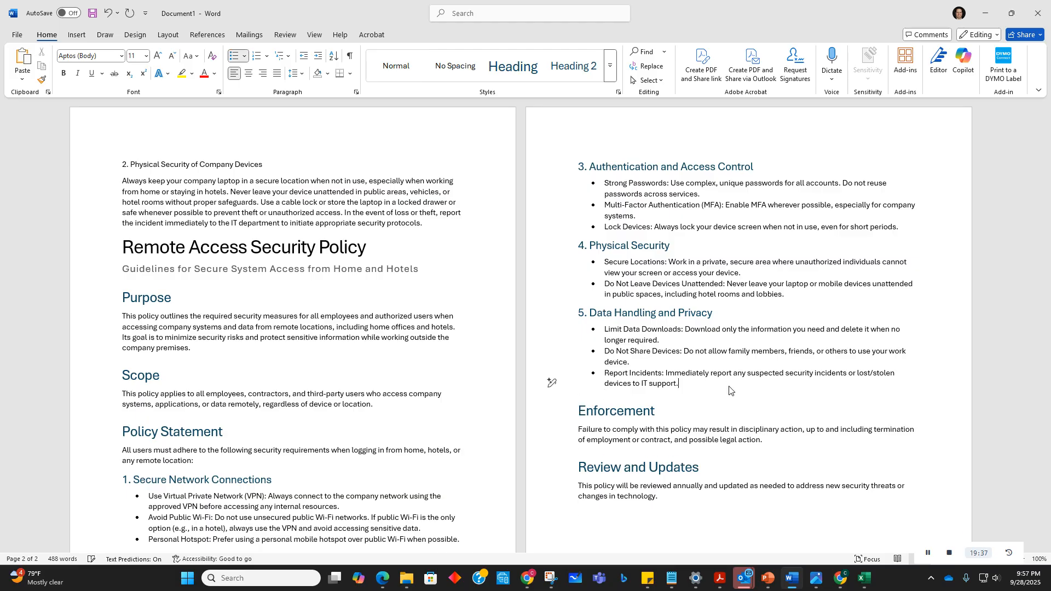
{"action": "key", "text": "Return"}
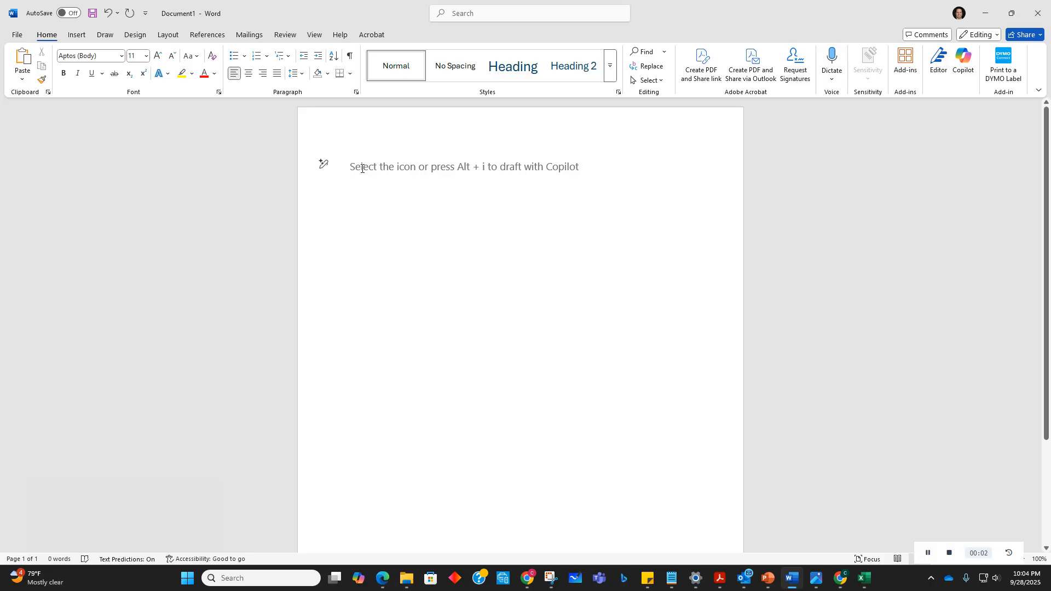
Step: Open a Copilot draft prompt in a new blank document and begin 'Generate a list of 100 copilot prompts that'
{"action": "key", "text": "alt+i"}
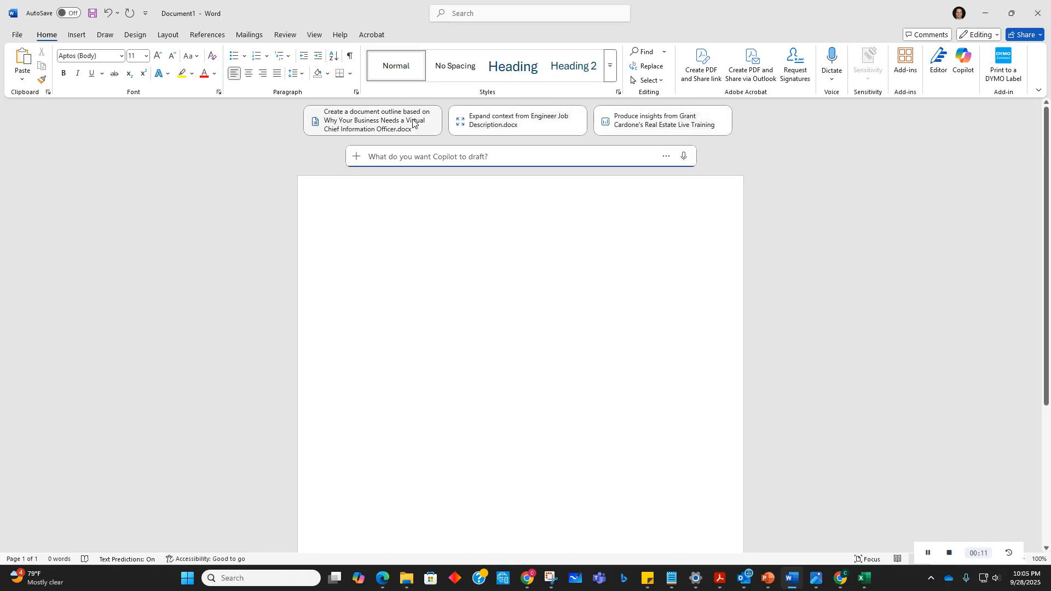
{"action": "scroll", "coordinate": [636, 129], "scroll_direction": "down", "scroll_amount": 2}
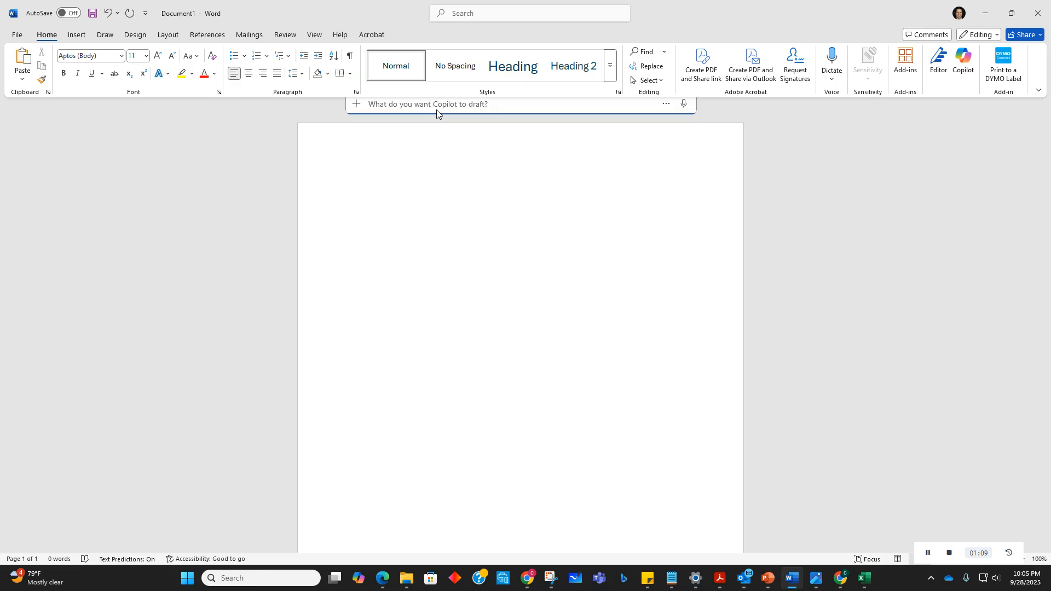
{"action": "type", "text": "Gene"}
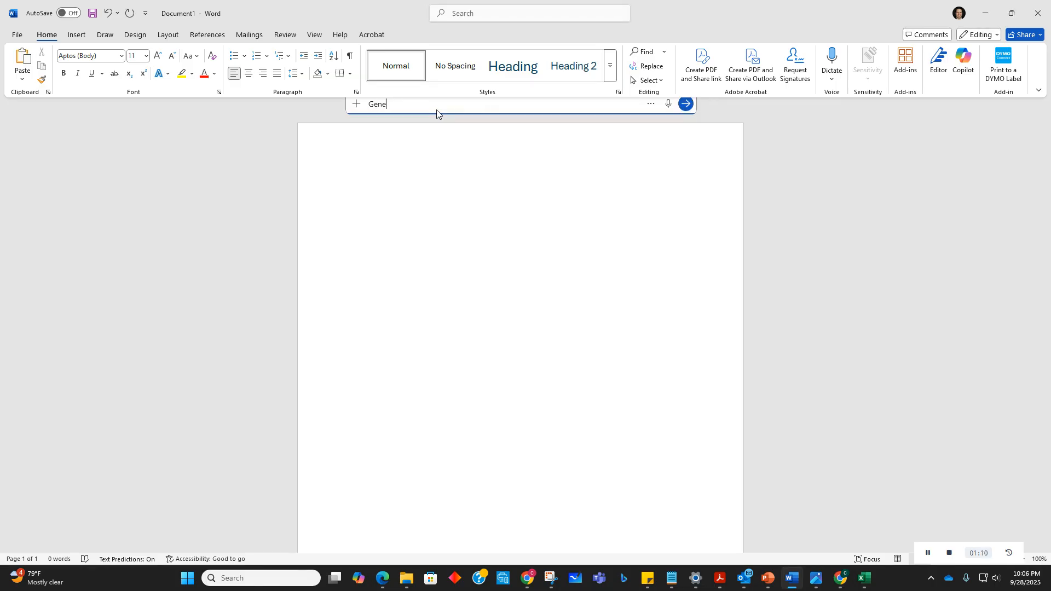
{"action": "type", "text": "rate a list of 100 copilot prompts that a lawyer would use in M"}
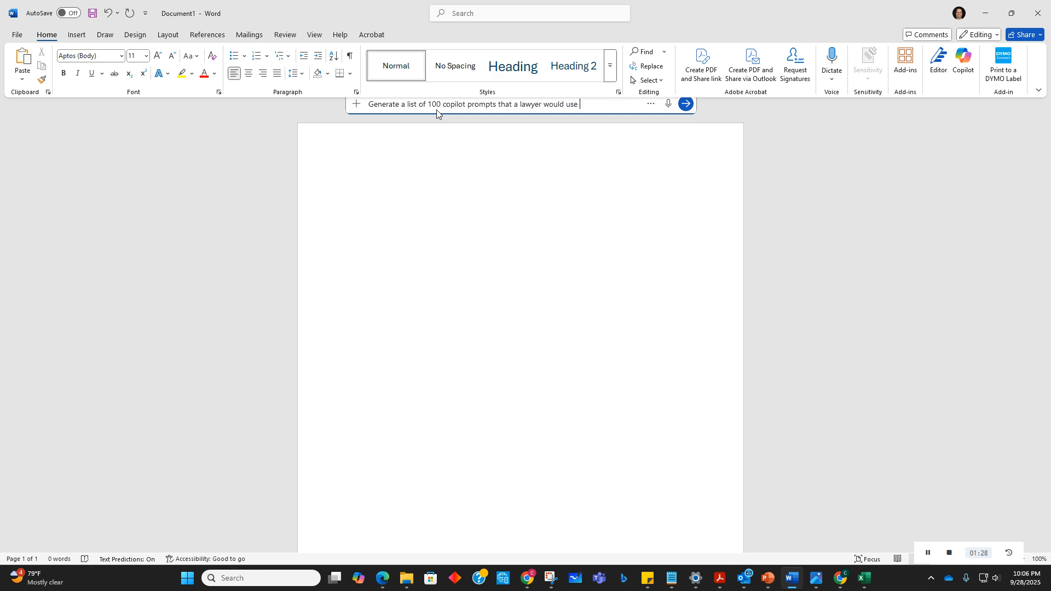
Step: Finish the prompt with 'a lawyer would use in Microsoft Word.' and submit it
{"action": "type", "text": "icrosoft Word."}
{"action": "key", "text": "Return"}
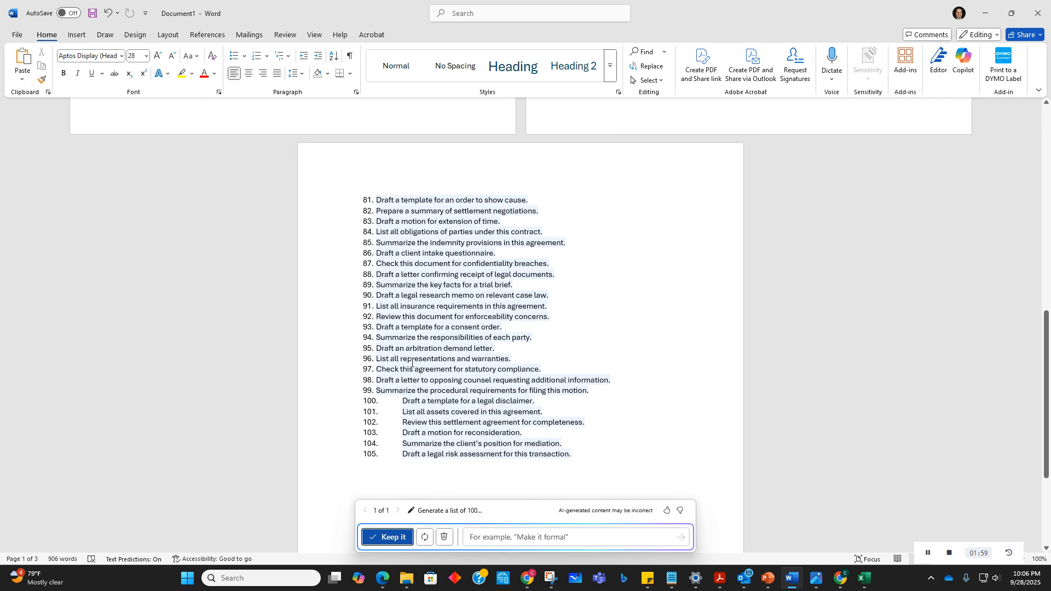
Step: Scroll through the generated list of 100 lawyer prompts, highlighting prompts 17 and 10 as examples
{"action": "scroll", "coordinate": [413, 378], "scroll_direction": "up", "scroll_amount": 8}
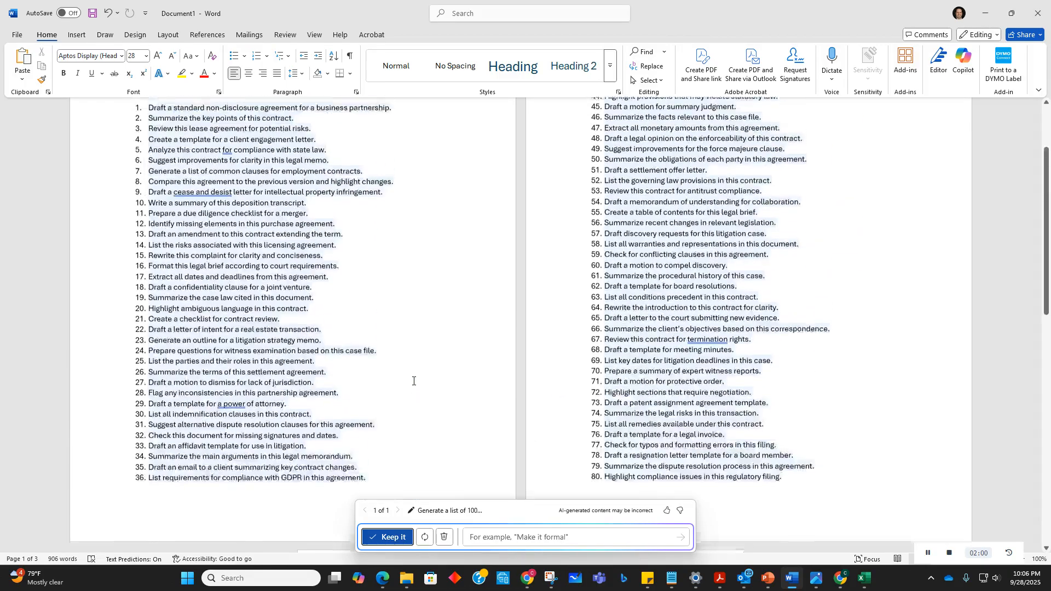
{"action": "scroll", "coordinate": [413, 381], "scroll_direction": "up", "scroll_amount": 5}
{"action": "scroll", "coordinate": [413, 381], "scroll_direction": "down", "scroll_amount": 3}
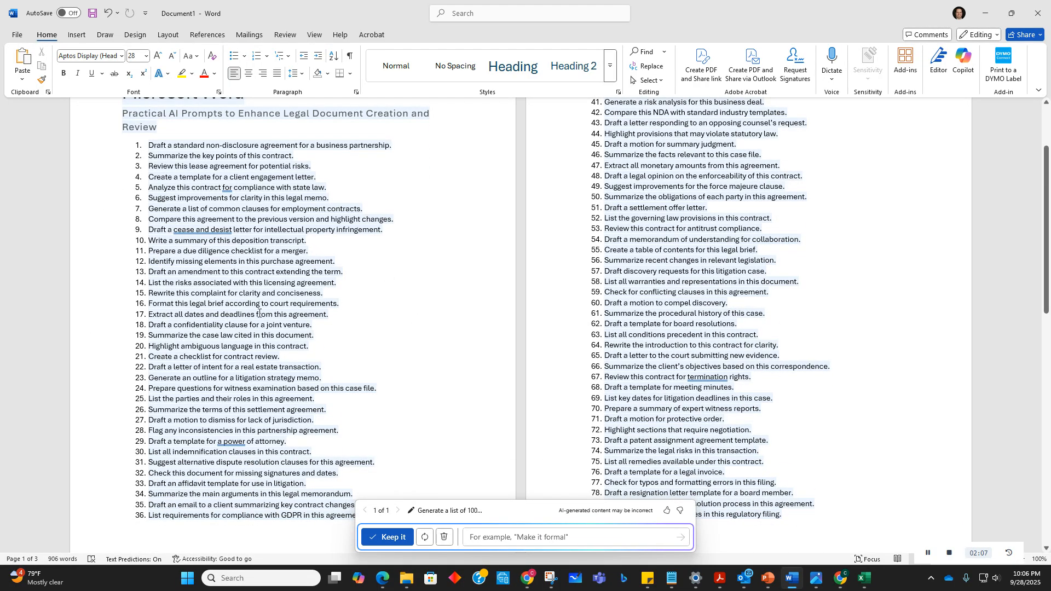
{"action": "left_click_drag", "start_coordinate": [332, 314], "coordinate": [151, 317]}
{"action": "scroll", "coordinate": [439, 345], "scroll_direction": "up", "scroll_amount": 3}
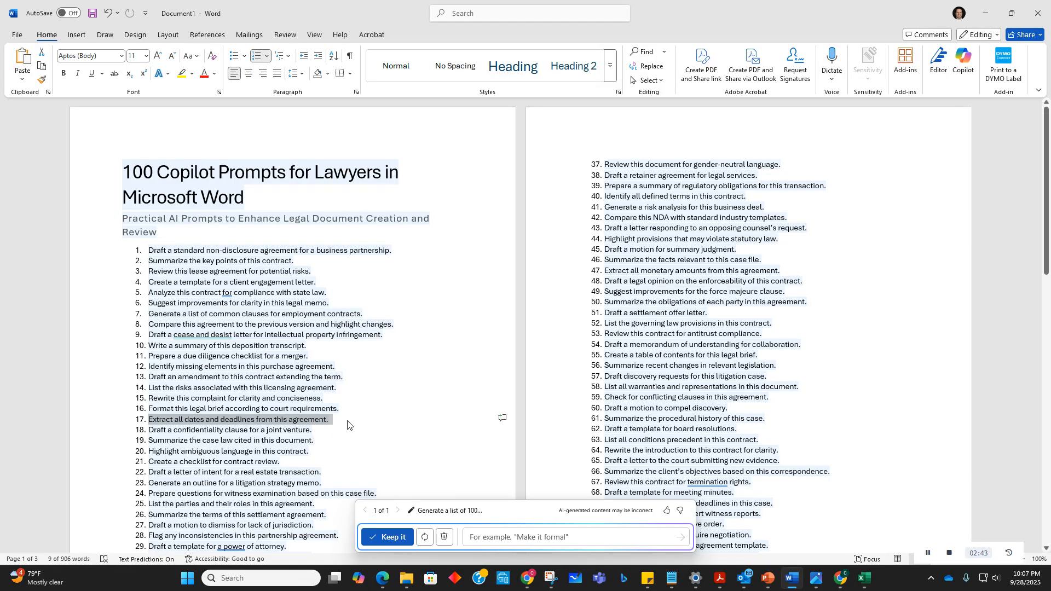
{"action": "scroll", "coordinate": [348, 422], "scroll_direction": "down", "scroll_amount": 3}
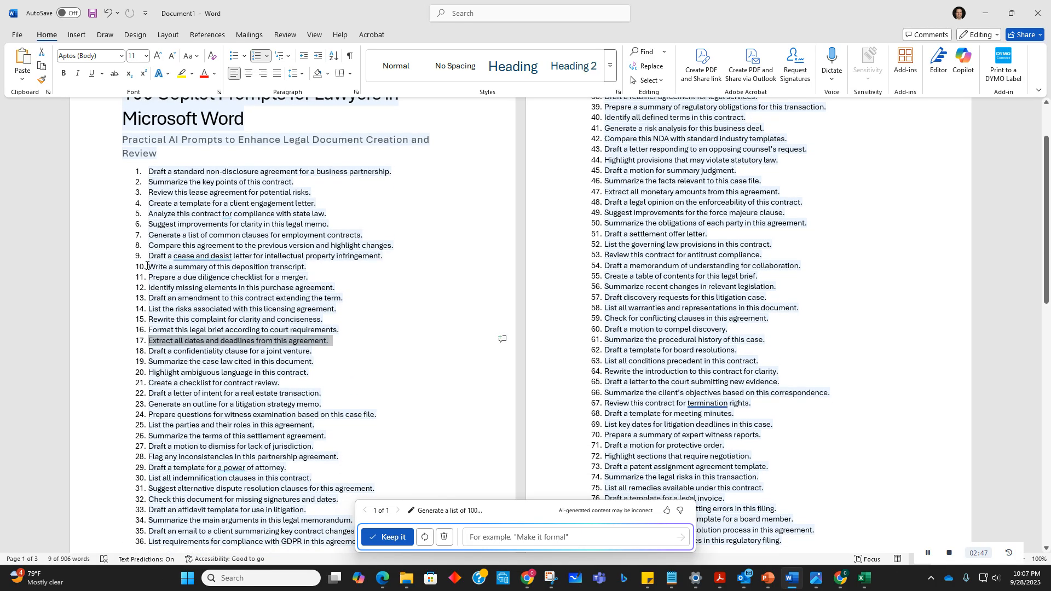
{"action": "left_click_drag", "start_coordinate": [333, 268], "coordinate": [207, 272]}
{"action": "left_click_drag", "start_coordinate": [158, 274], "coordinate": [147, 267]}
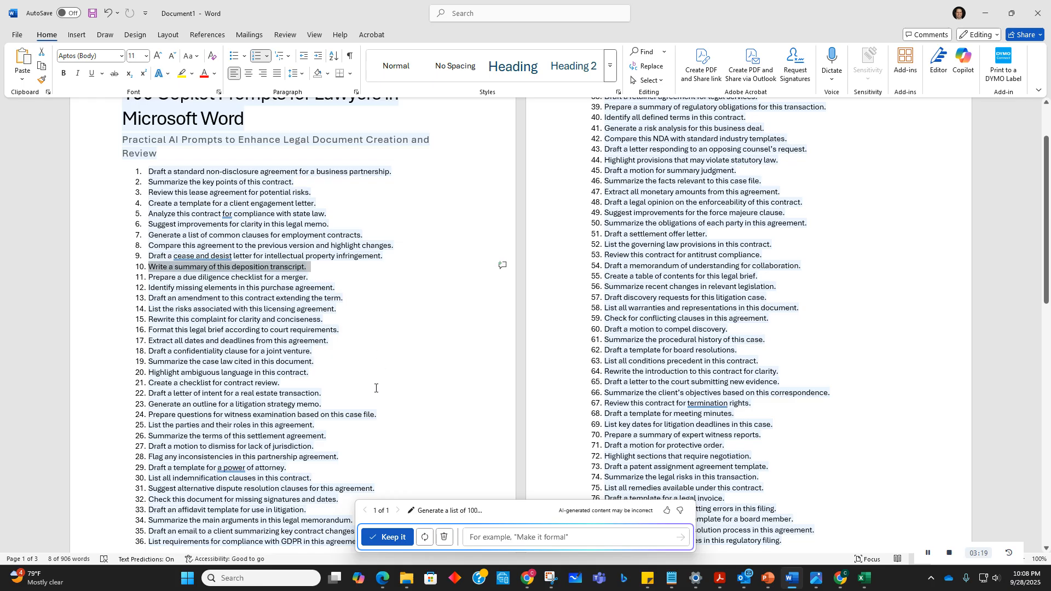
Step: Highlight example prompts 3, 5, 30 and 32 in the generated list
{"action": "scroll", "coordinate": [297, 306], "scroll_direction": "up", "scroll_amount": 3}
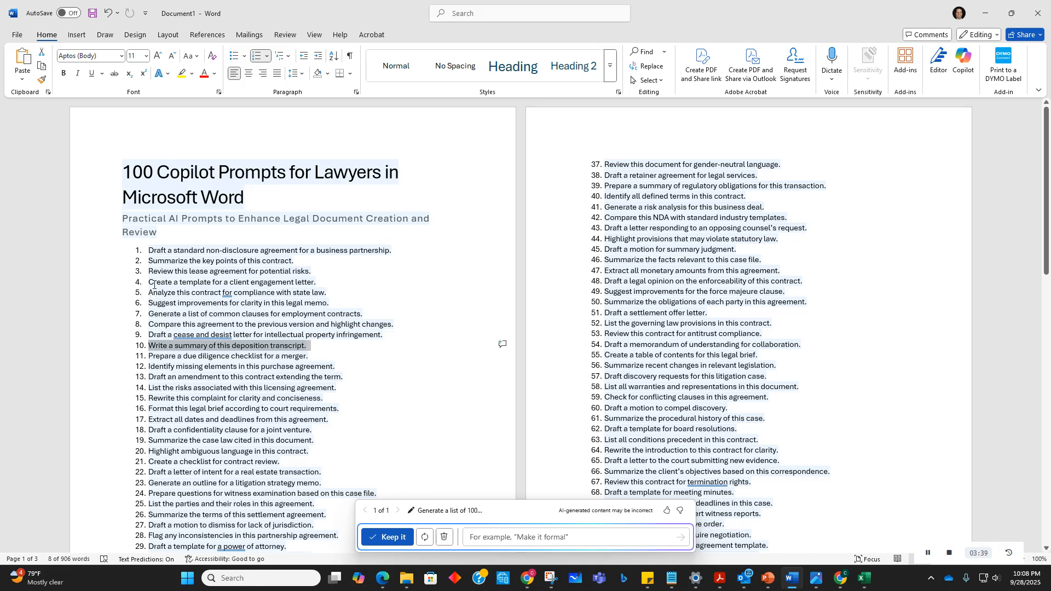
{"action": "left_click_drag", "start_coordinate": [156, 270], "coordinate": [313, 268]}
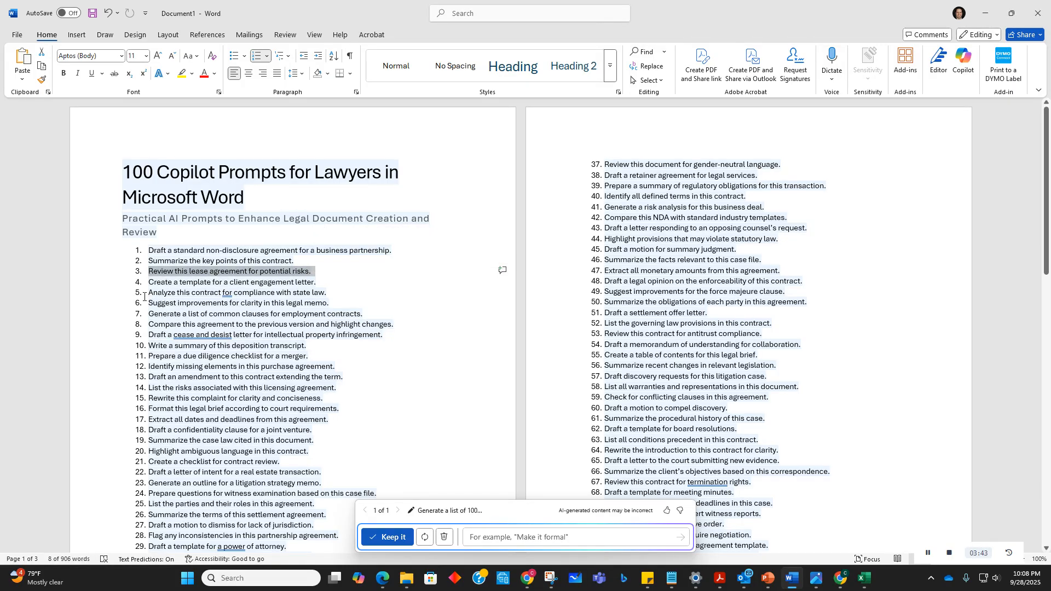
{"action": "left_click_drag", "start_coordinate": [148, 292], "coordinate": [327, 293]}
{"action": "scroll", "coordinate": [196, 385], "scroll_direction": "down", "scroll_amount": 7}
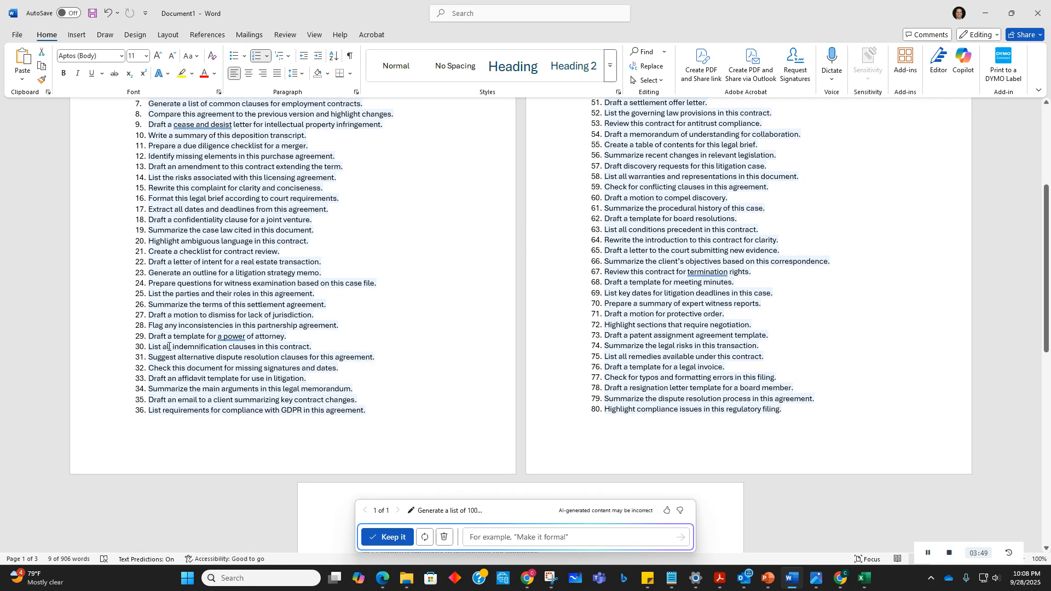
{"action": "left_click_drag", "start_coordinate": [158, 336], "coordinate": [296, 338]}
{"action": "left_click_drag", "start_coordinate": [148, 368], "coordinate": [342, 370]}
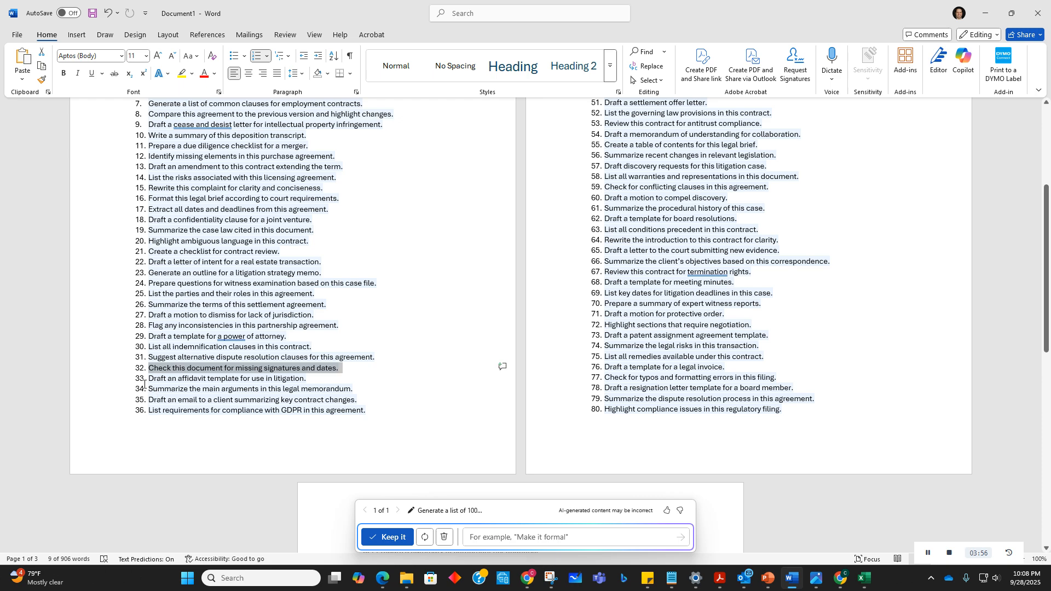
Step: Highlight example prompts 34, 49, 50, 51 and 42 in the generated lawyer prompt list
{"action": "left_click_drag", "start_coordinate": [149, 388], "coordinate": [354, 387]}
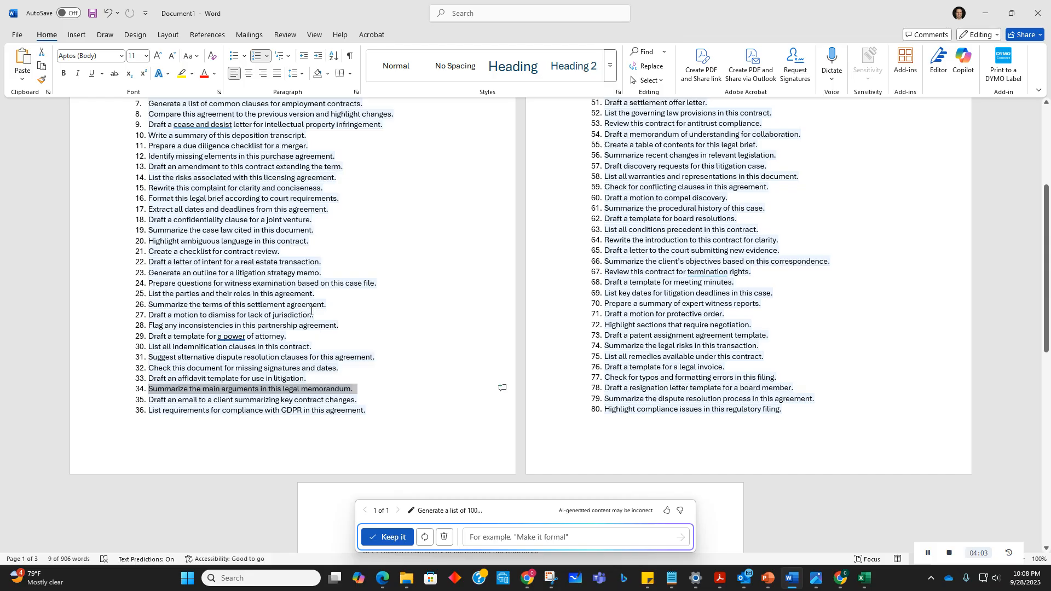
{"action": "scroll", "coordinate": [311, 310], "scroll_direction": "up", "scroll_amount": 5}
{"action": "left_click_drag", "start_coordinate": [608, 239], "coordinate": [781, 245]}
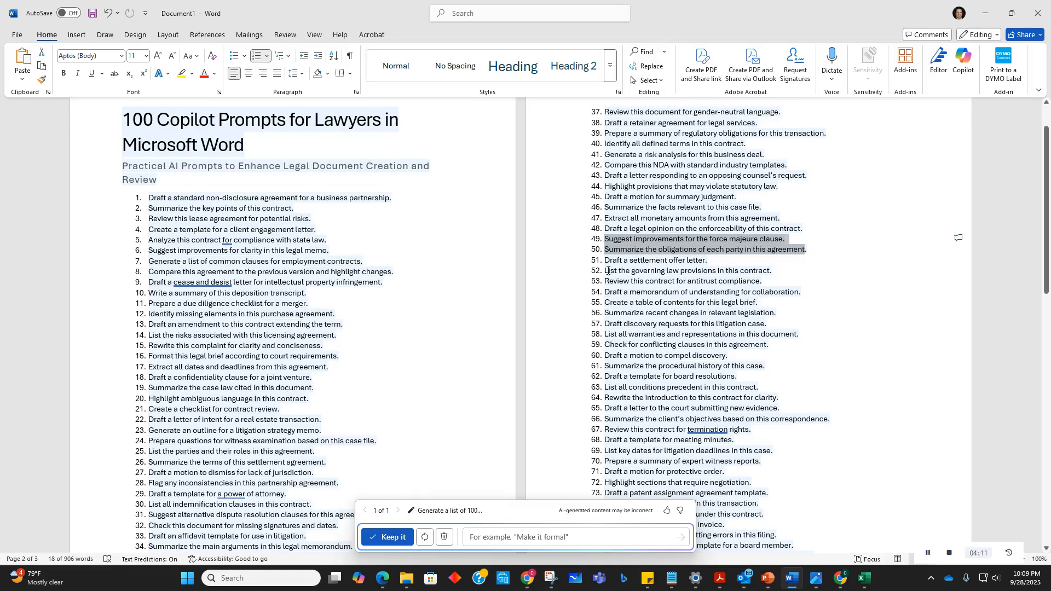
{"action": "left_click_drag", "start_coordinate": [605, 270], "coordinate": [608, 271]}
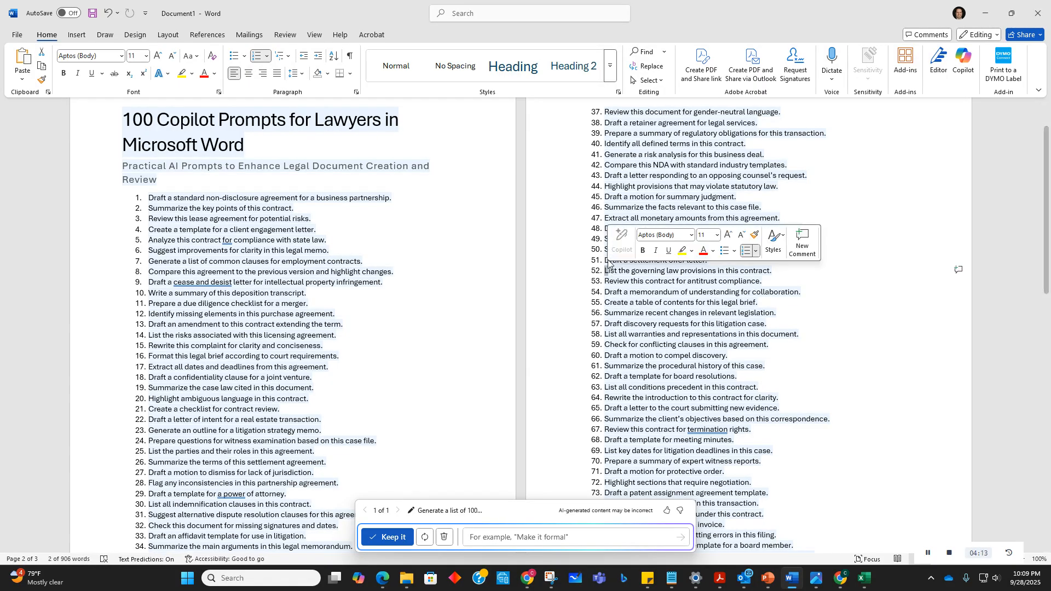
{"action": "left_click", "coordinate": [623, 280]}
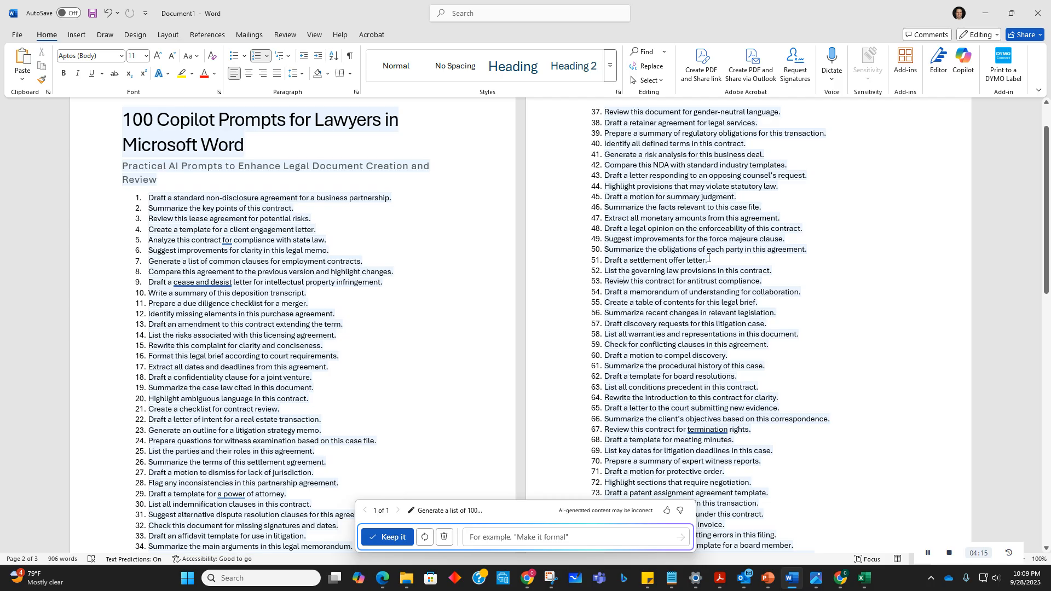
{"action": "triple_click", "coordinate": [688, 261]}
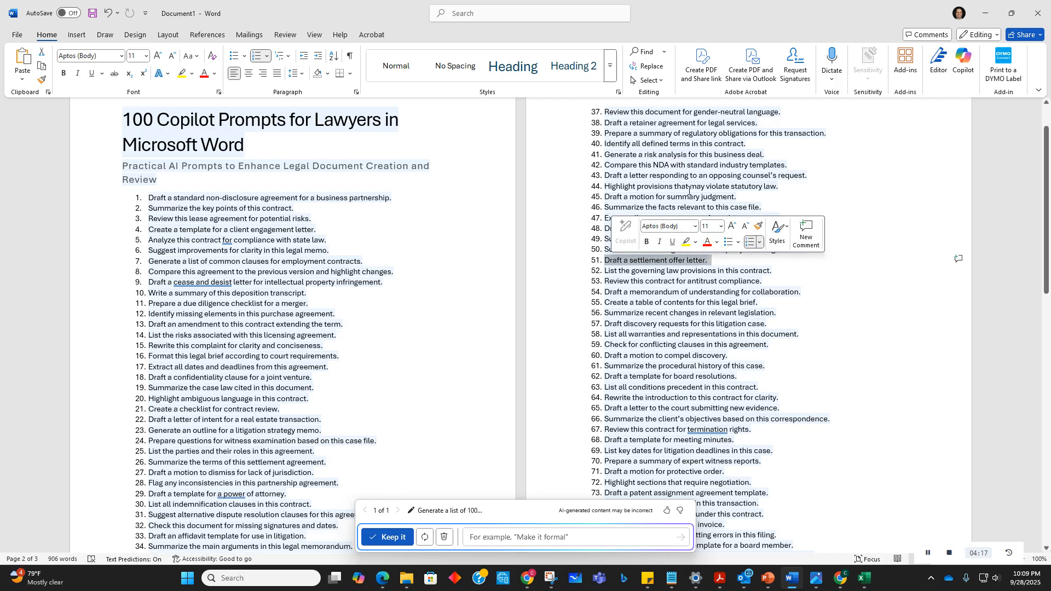
{"action": "left_click", "coordinate": [712, 166]}
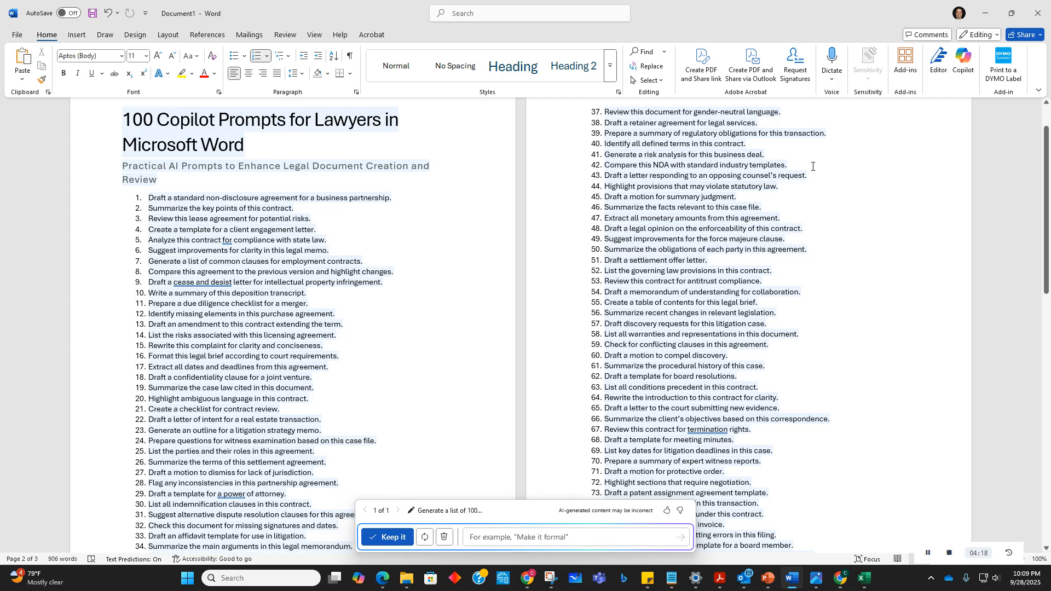
{"action": "left_click_drag", "start_coordinate": [802, 166], "coordinate": [604, 165]}
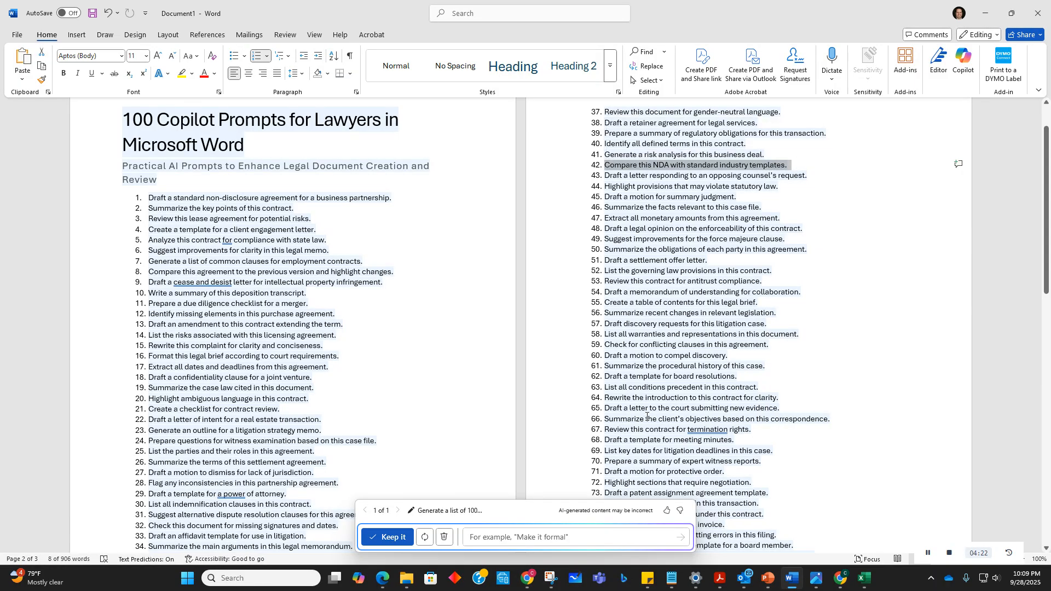
Step: Scroll through the rest of the lawyer prompt list down to its final entries and back to the title
{"action": "scroll", "coordinate": [680, 338], "scroll_direction": "down", "scroll_amount": 3}
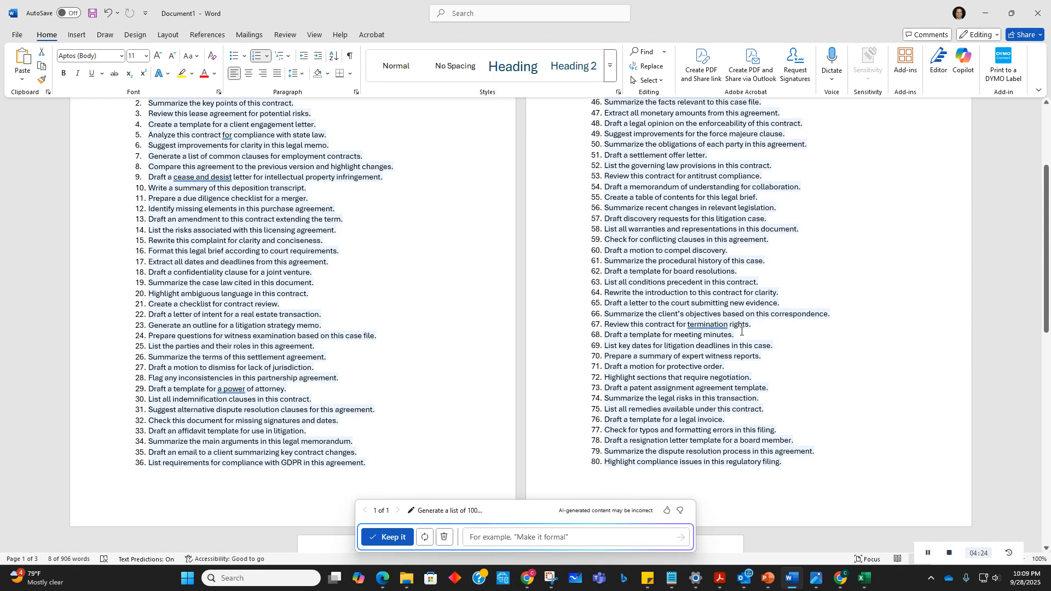
{"action": "scroll", "coordinate": [707, 387], "scroll_direction": "up", "scroll_amount": 5}
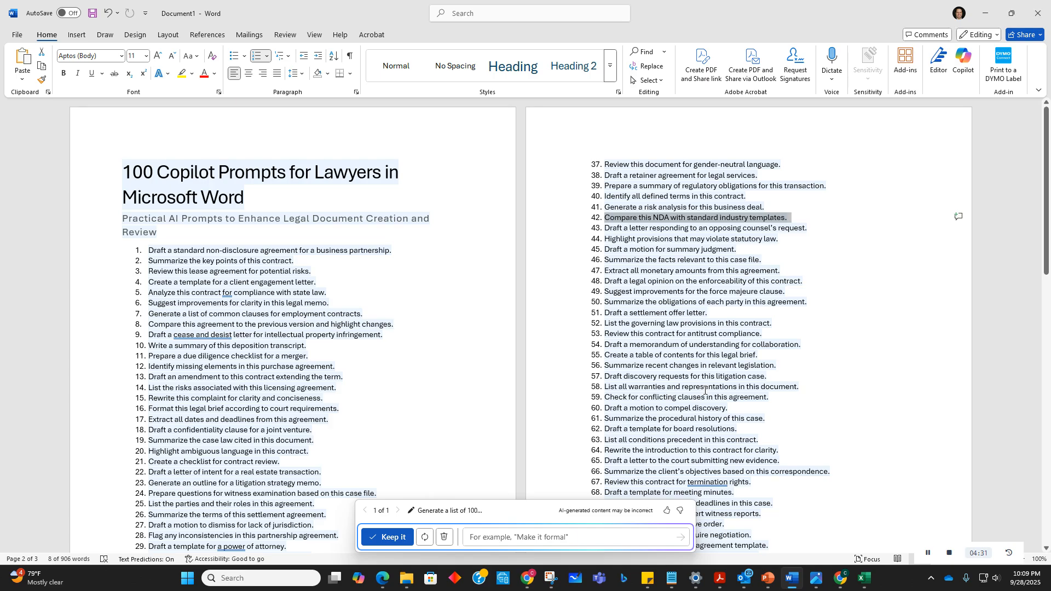
{"action": "scroll", "coordinate": [704, 389], "scroll_direction": "down", "scroll_amount": 7}
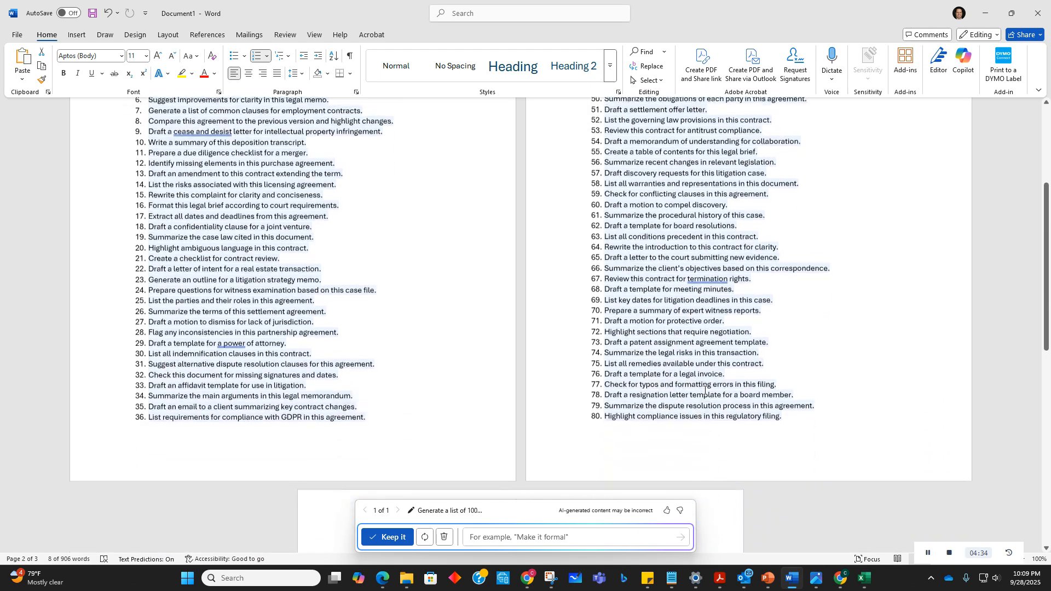
{"action": "scroll", "coordinate": [704, 390], "scroll_direction": "down", "scroll_amount": 3}
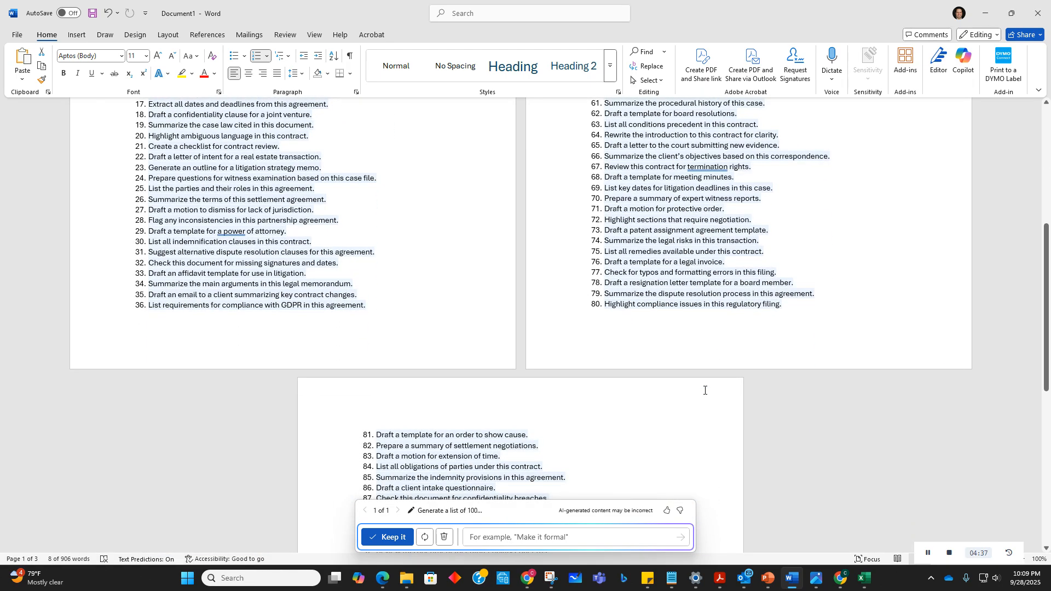
{"action": "scroll", "coordinate": [705, 390], "scroll_direction": "down", "scroll_amount": 2}
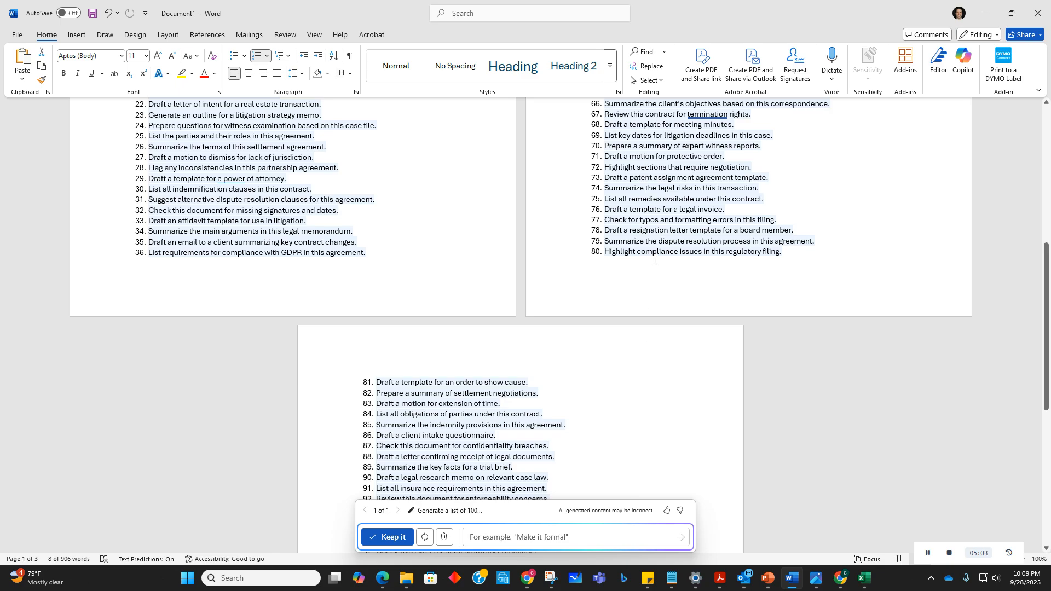
{"action": "scroll", "coordinate": [655, 259], "scroll_direction": "down", "scroll_amount": 5}
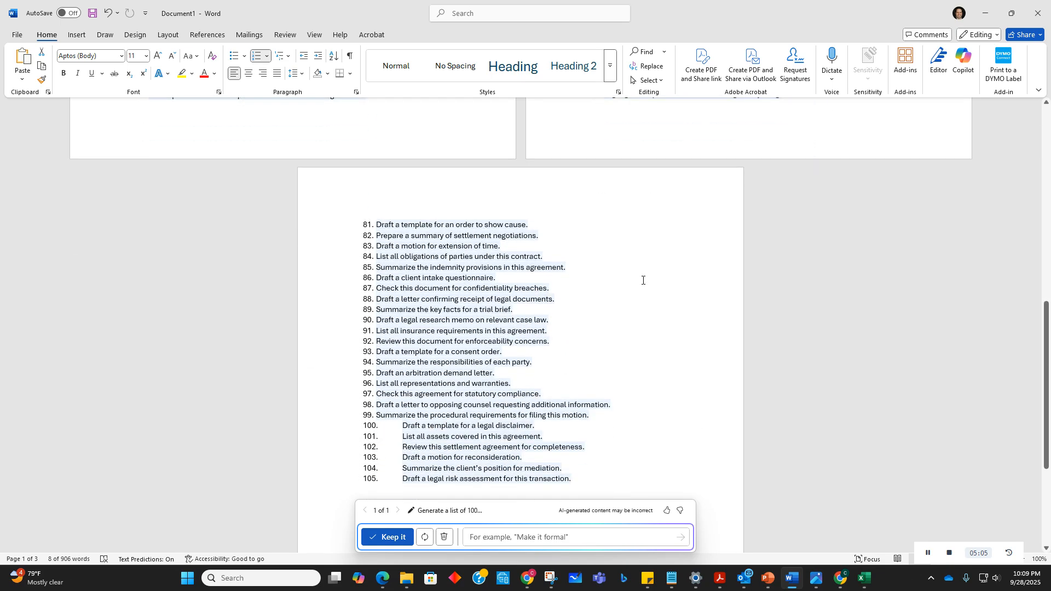
{"action": "scroll", "coordinate": [643, 280], "scroll_direction": "up", "scroll_amount": 15}
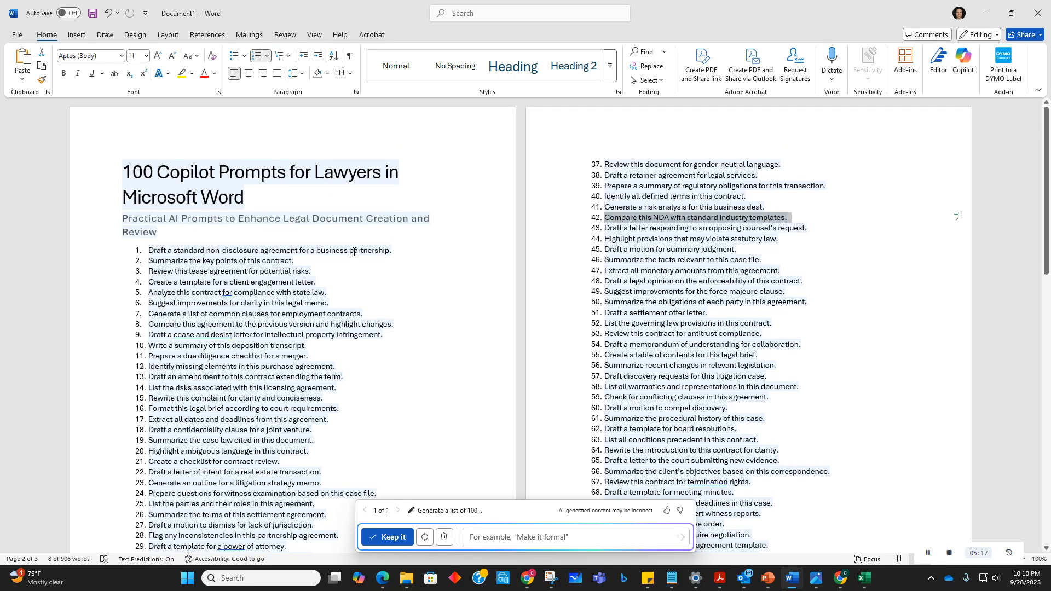
Step: Select the entire generated lawyer prompt list and delete it
{"action": "left_click_drag", "start_coordinate": [123, 167], "coordinate": [854, 368]}
{"action": "key", "text": "Delete"}
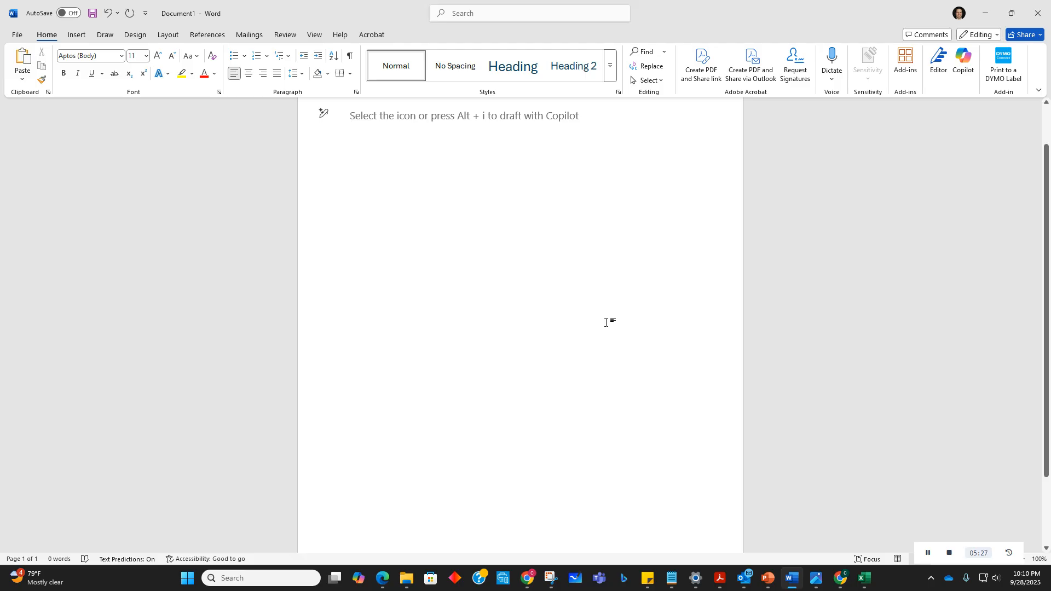
Step: Open a Copilot draft prompt in the empty document and begin 'Give me 100 examples of what an HR professional can use as'
{"action": "key", "text": "ctrl+i"}
{"action": "key", "text": "alt+i"}
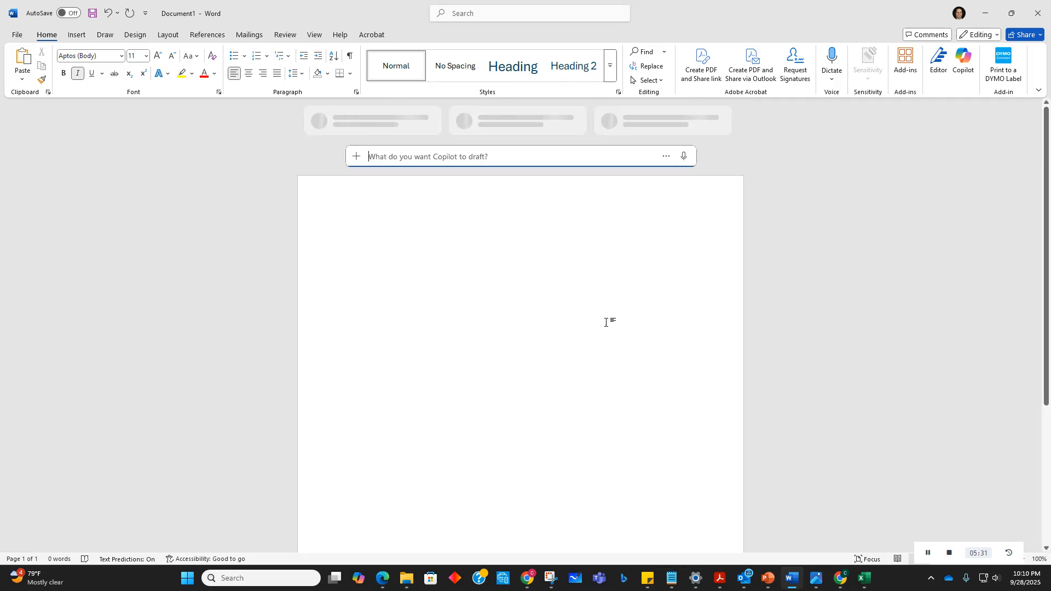
{"action": "type", "text": "Give "}
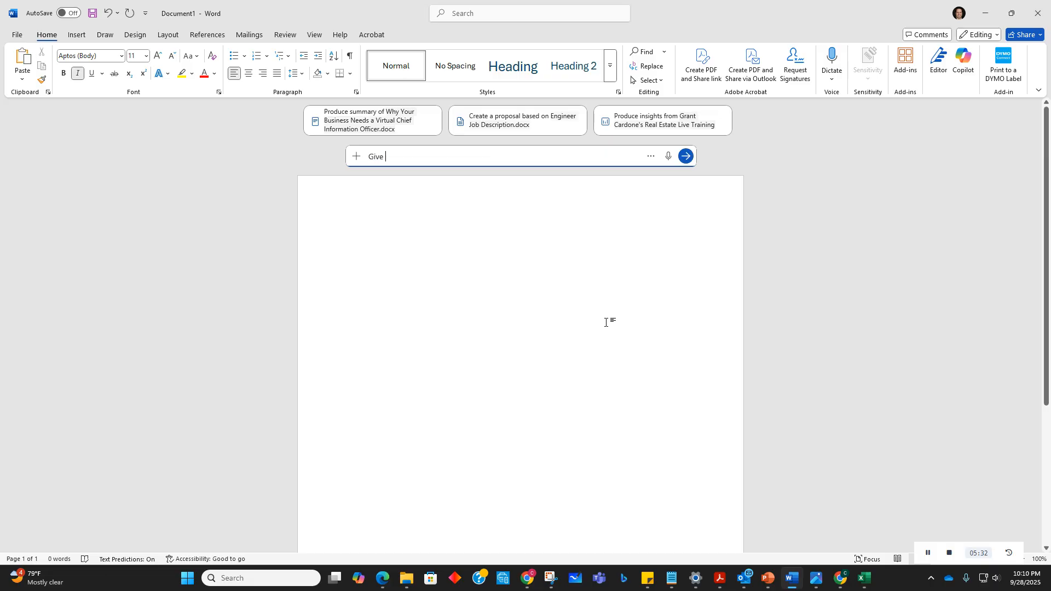
{"action": "type", "text": "me 100 "}
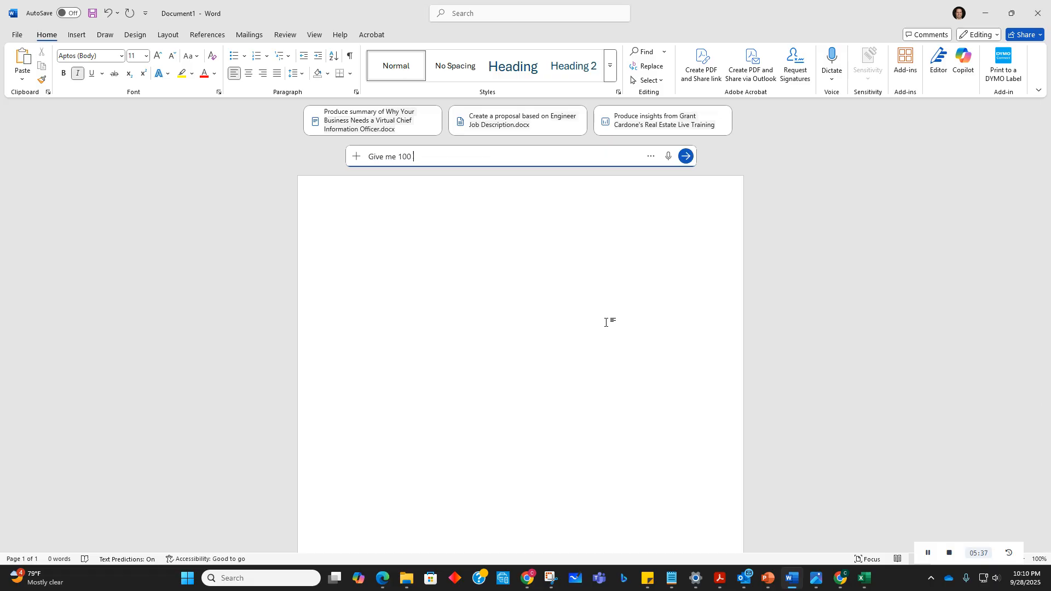
{"action": "type", "text": "exma"}
{"action": "key", "text": "BackSpace"}
{"action": "key", "text": "BackSpace"}
{"action": "type", "text": "amples of what an HR professional can "}
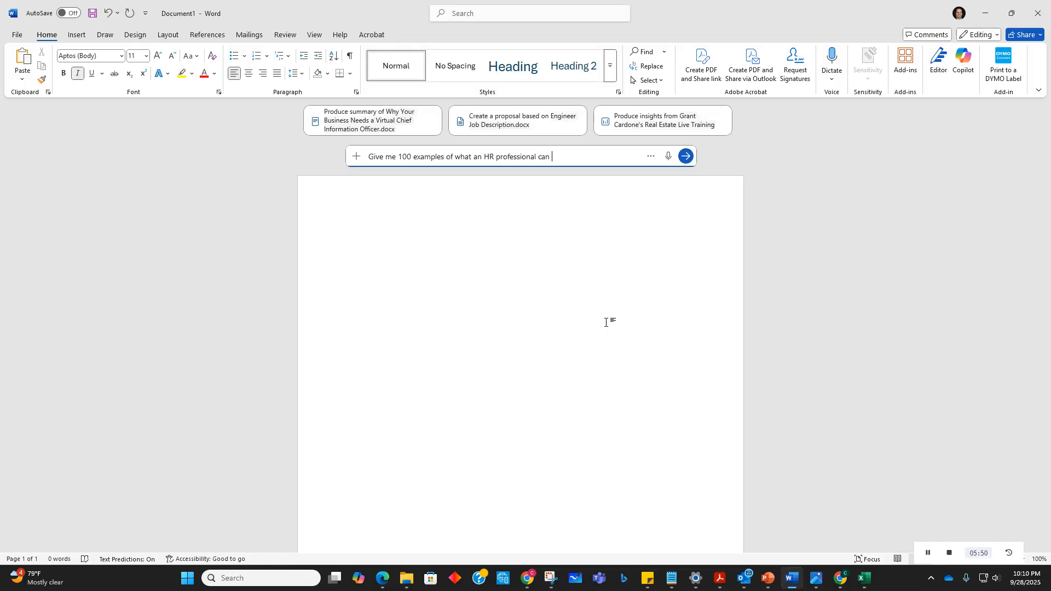
{"action": "type", "text": "use as copilot prompts in microsoft word."}
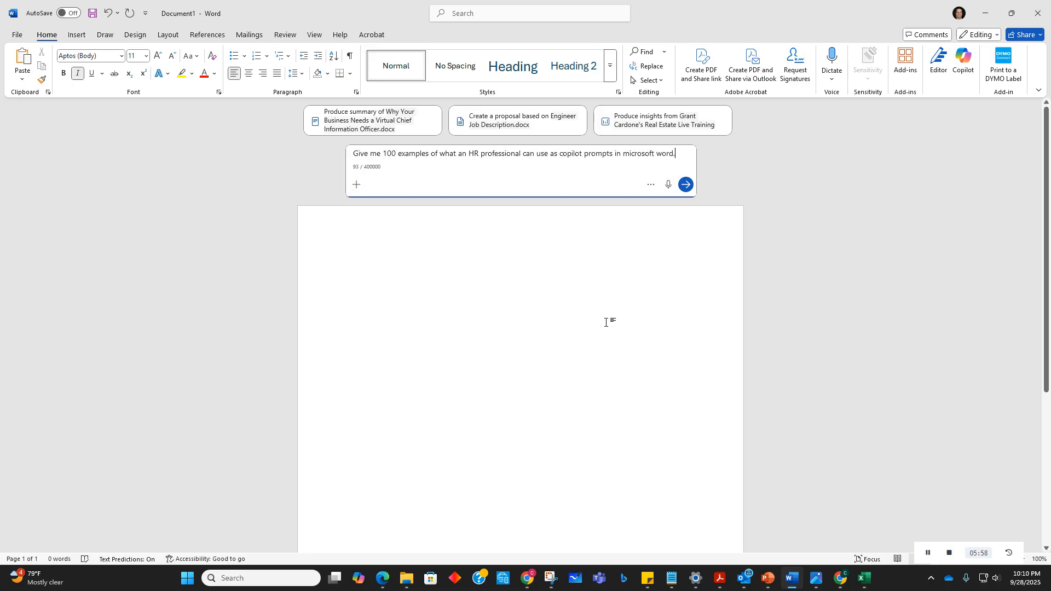
Step: Finish the prompt with 'copilot prompts in microsoft word.' and submit it
{"action": "key", "text": "Return"}
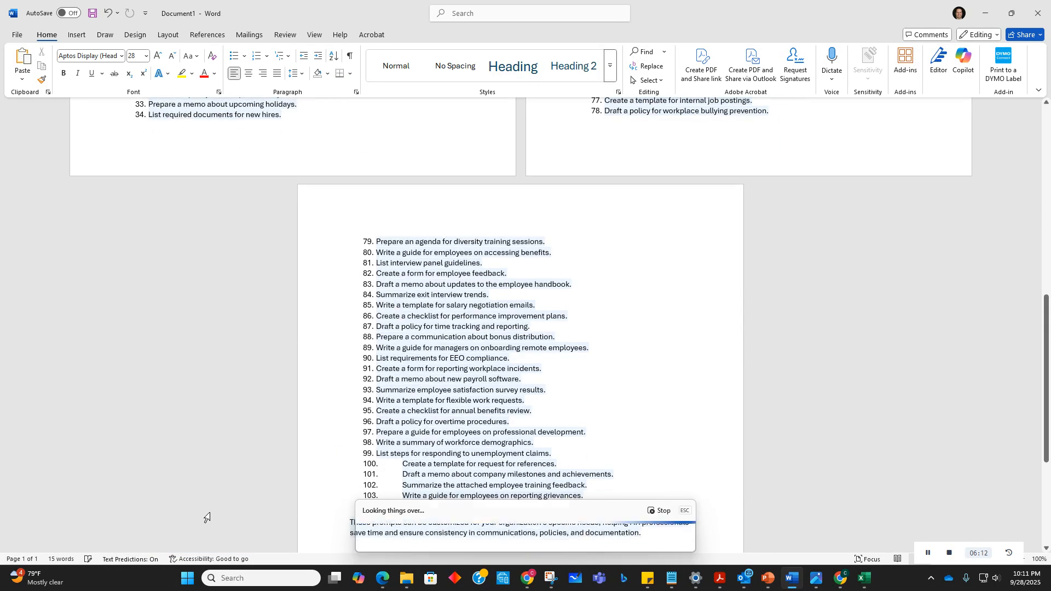
Step: Scroll up through the generated HR prompt list, highlighting prompts 59 and 50 as examples
{"action": "scroll", "coordinate": [481, 368], "scroll_direction": "up", "scroll_amount": 3}
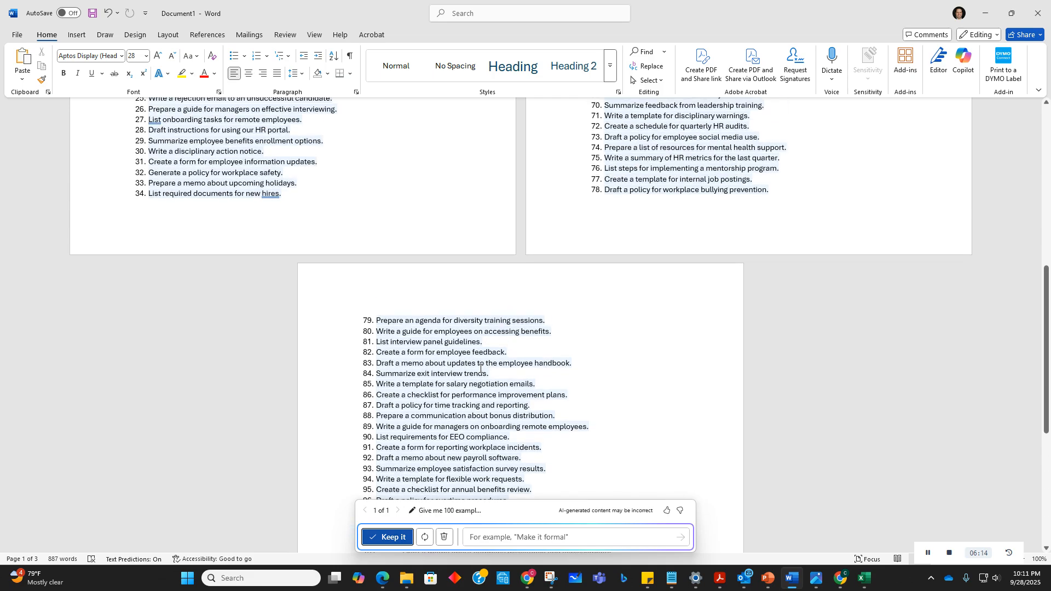
{"action": "scroll", "coordinate": [474, 377], "scroll_direction": "up", "scroll_amount": 6}
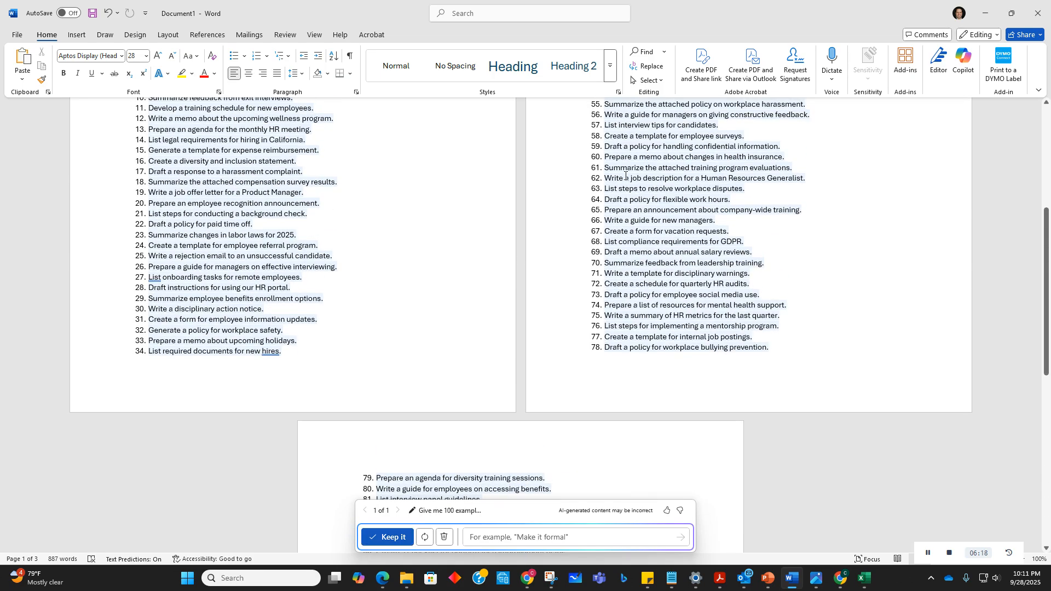
{"action": "scroll", "coordinate": [680, 185], "scroll_direction": "up", "scroll_amount": 4}
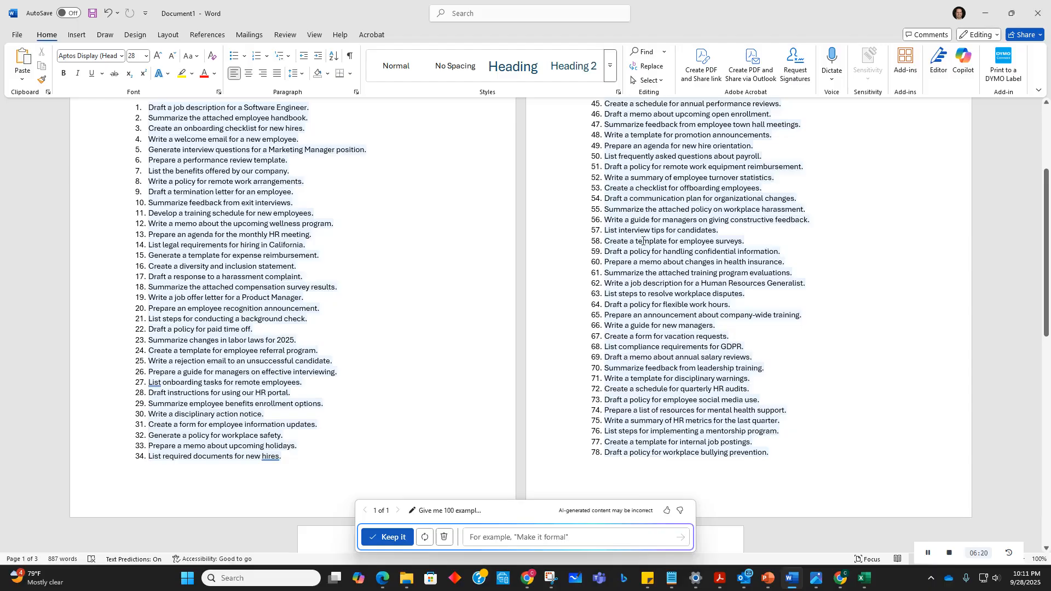
{"action": "left_click_drag", "start_coordinate": [624, 250], "coordinate": [778, 252]}
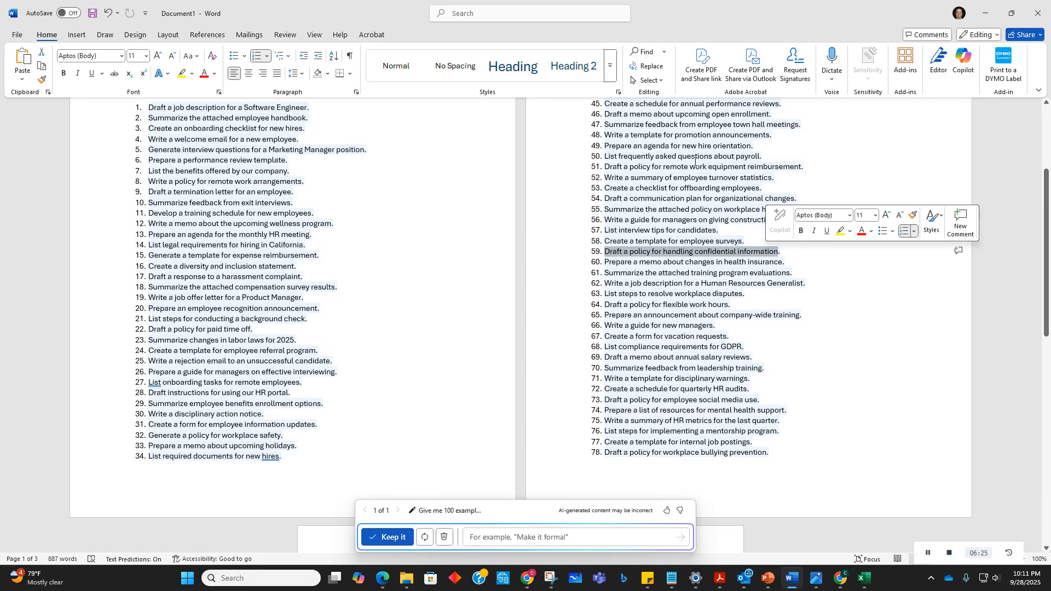
{"action": "left_click", "coordinate": [597, 146]}
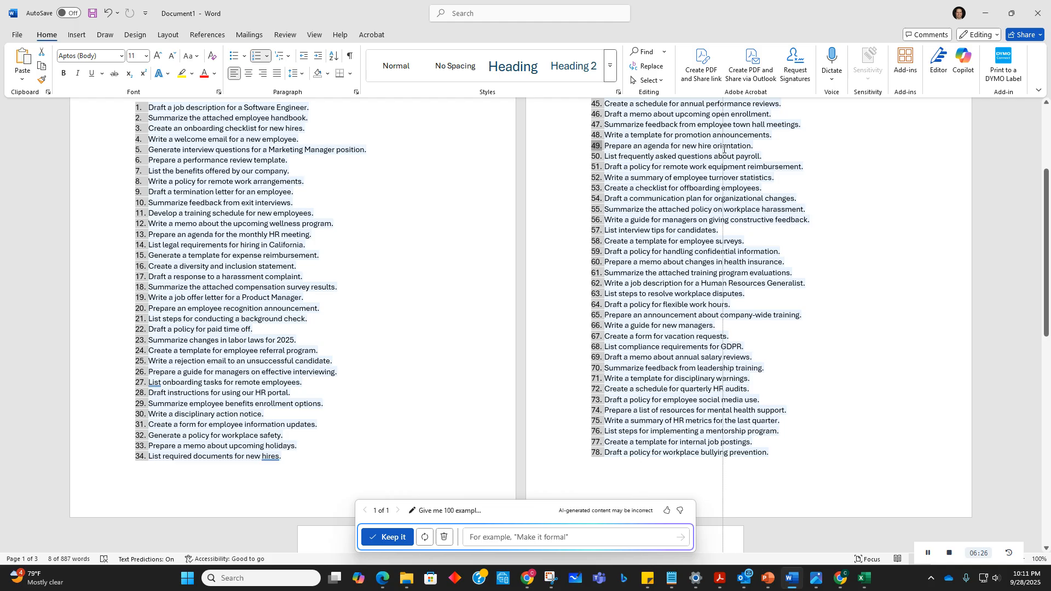
{"action": "left_click_drag", "start_coordinate": [588, 153], "coordinate": [602, 164]}
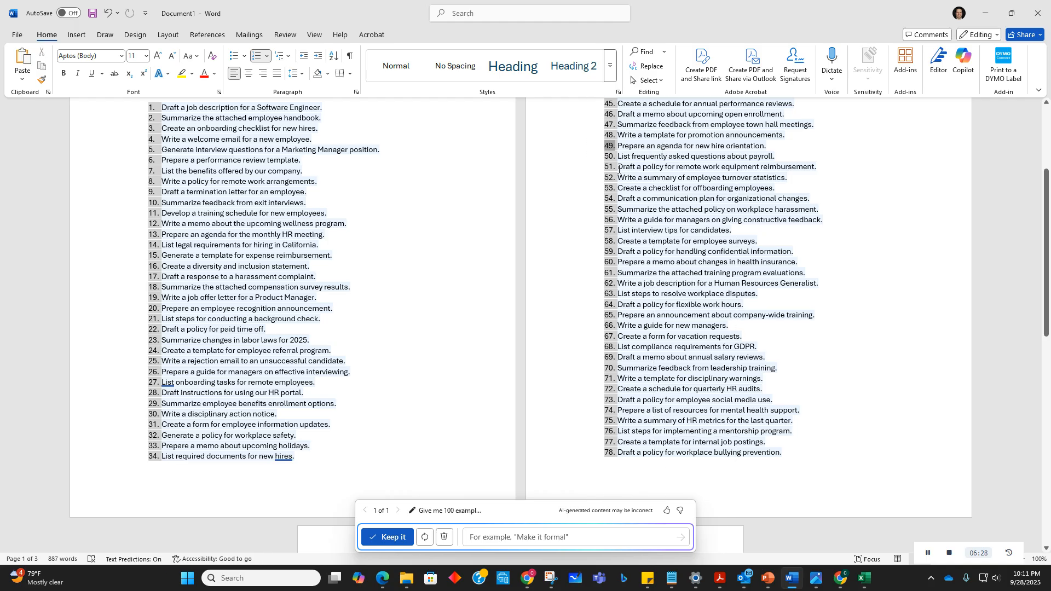
{"action": "left_click", "coordinate": [783, 157]}
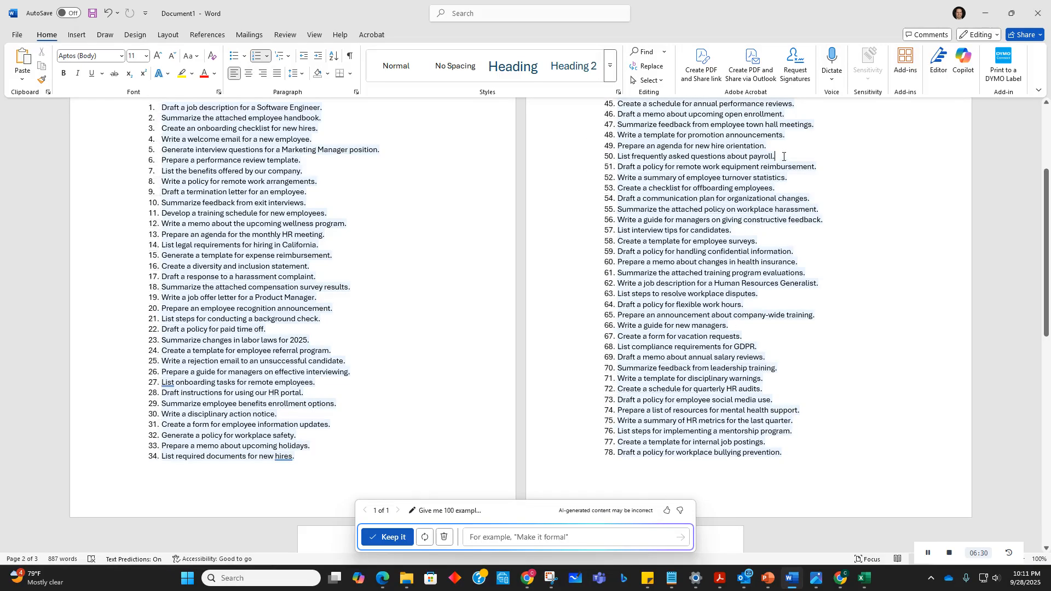
{"action": "left_click_drag", "start_coordinate": [783, 157], "coordinate": [643, 156]}
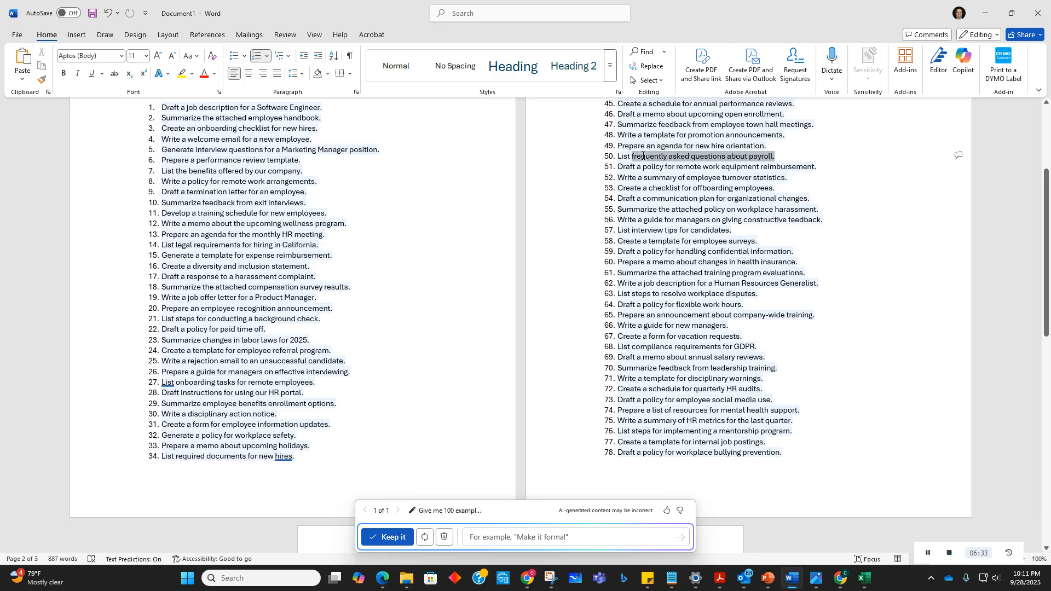
Step: Scroll to the HR list's title and highlight prompts 36 and 37 as examples
{"action": "scroll", "coordinate": [720, 290], "scroll_direction": "down", "scroll_amount": 5}
{"action": "scroll", "coordinate": [719, 291], "scroll_direction": "down", "scroll_amount": 5}
{"action": "scroll", "coordinate": [720, 290], "scroll_direction": "up", "scroll_amount": 15}
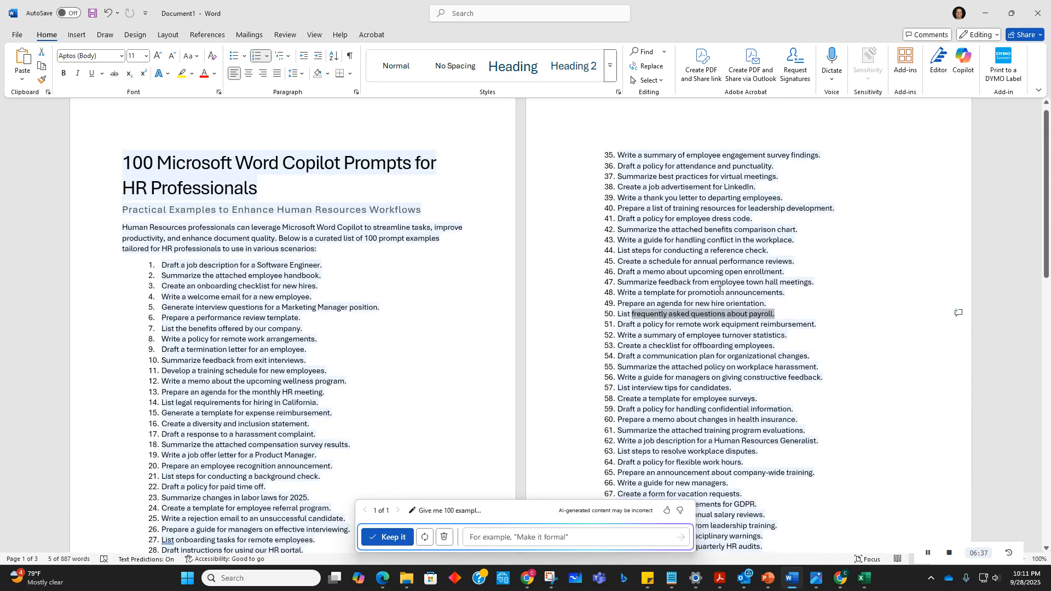
{"action": "scroll", "coordinate": [720, 291], "scroll_direction": "up", "scroll_amount": 1}
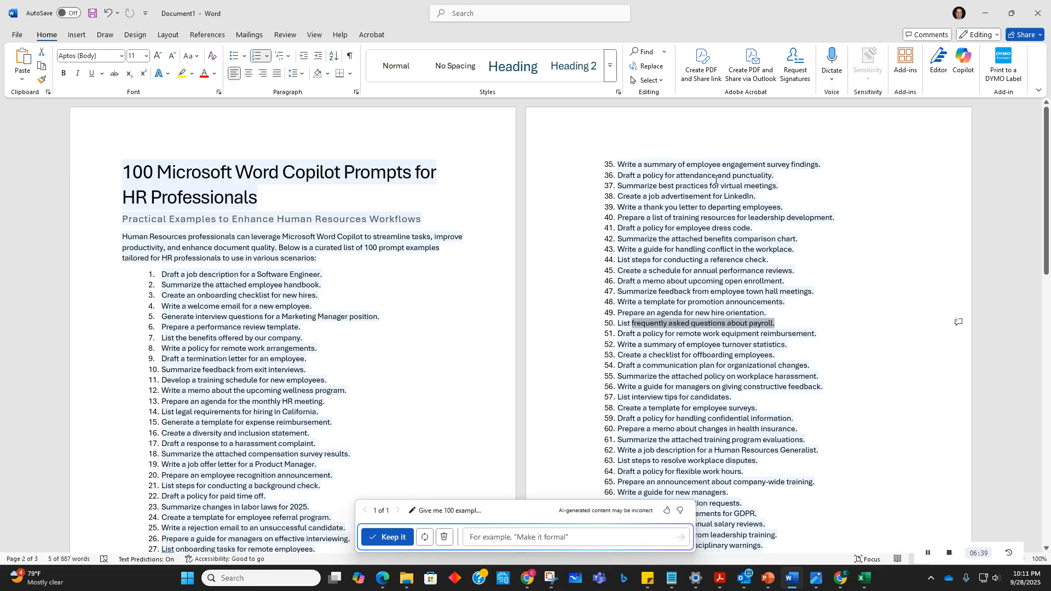
{"action": "left_click_drag", "start_coordinate": [777, 176], "coordinate": [654, 186]}
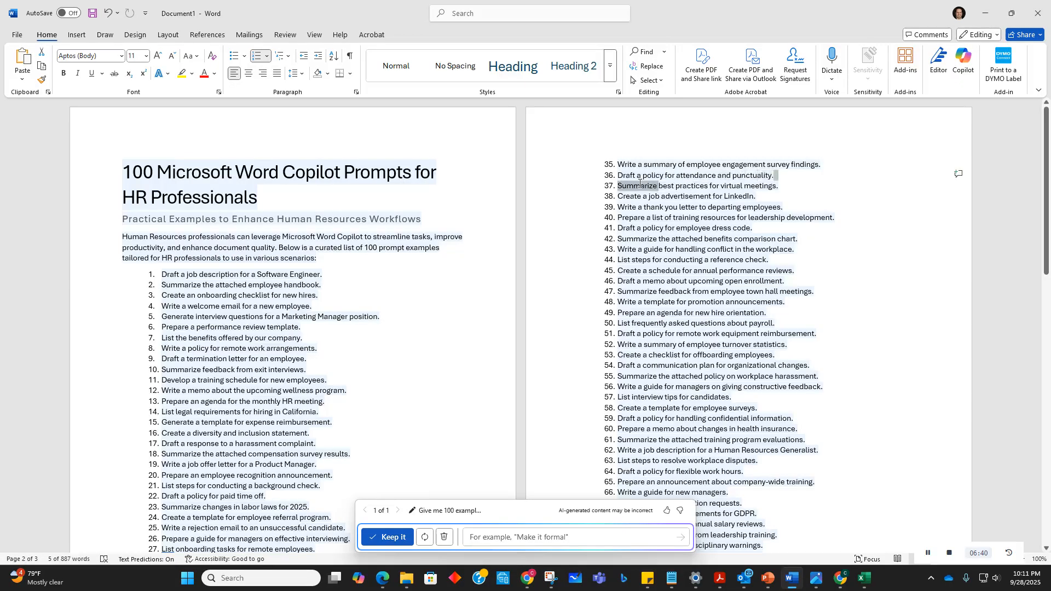
{"action": "left_click", "coordinate": [721, 224]}
{"action": "left_click_drag", "start_coordinate": [779, 187], "coordinate": [616, 188]}
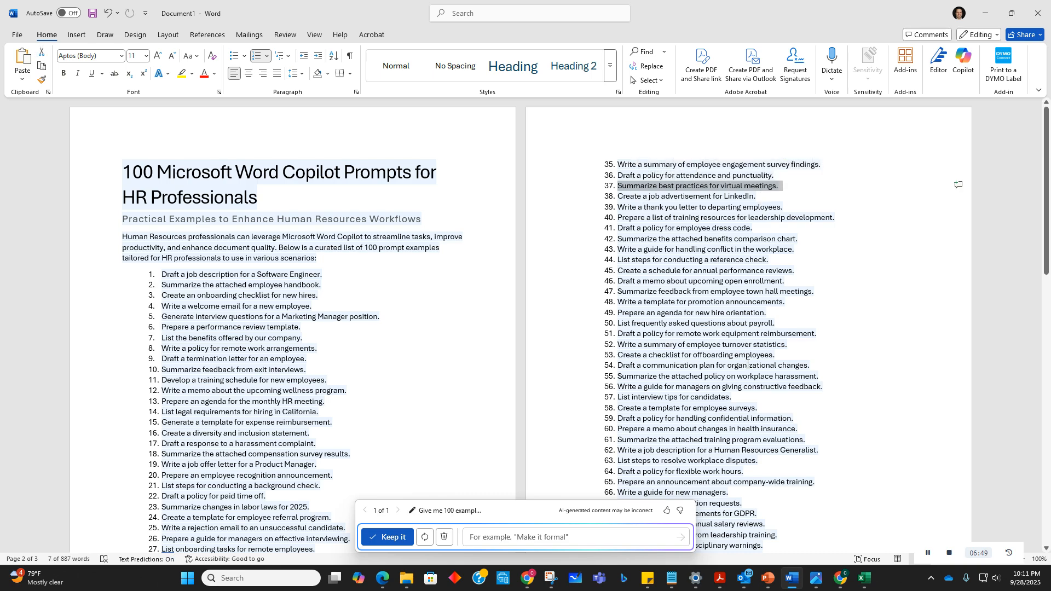
Step: Select the entire generated HR prompt list and delete it
{"action": "scroll", "coordinate": [749, 365], "scroll_direction": "down", "scroll_amount": 5}
{"action": "scroll", "coordinate": [749, 366], "scroll_direction": "down", "scroll_amount": 5}
{"action": "scroll", "coordinate": [748, 364], "scroll_direction": "up", "scroll_amount": 10}
{"action": "left_click_drag", "start_coordinate": [129, 170], "coordinate": [810, 440]}
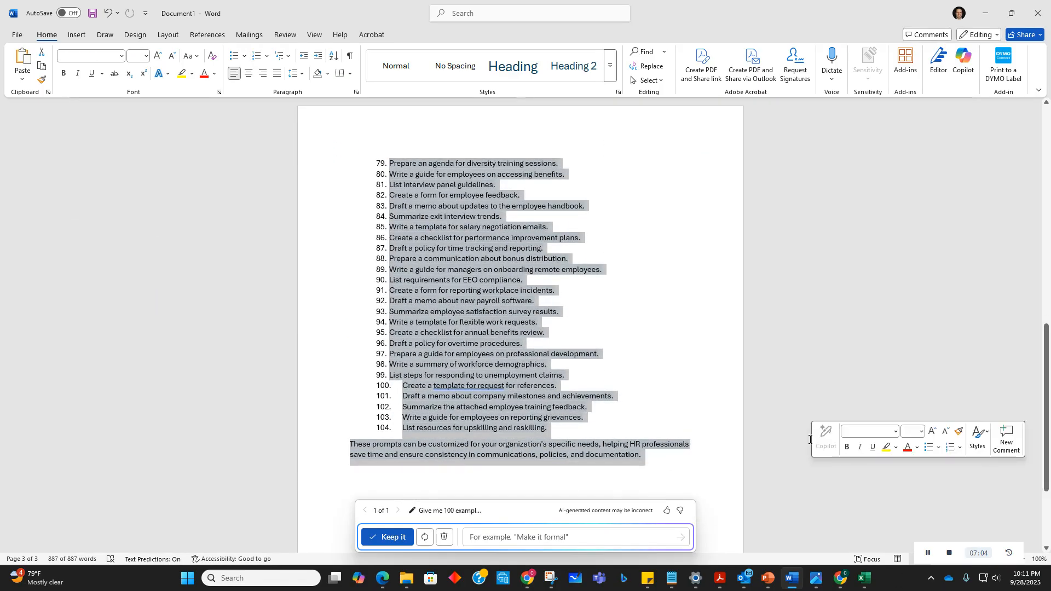
{"action": "key", "text": "Delete"}
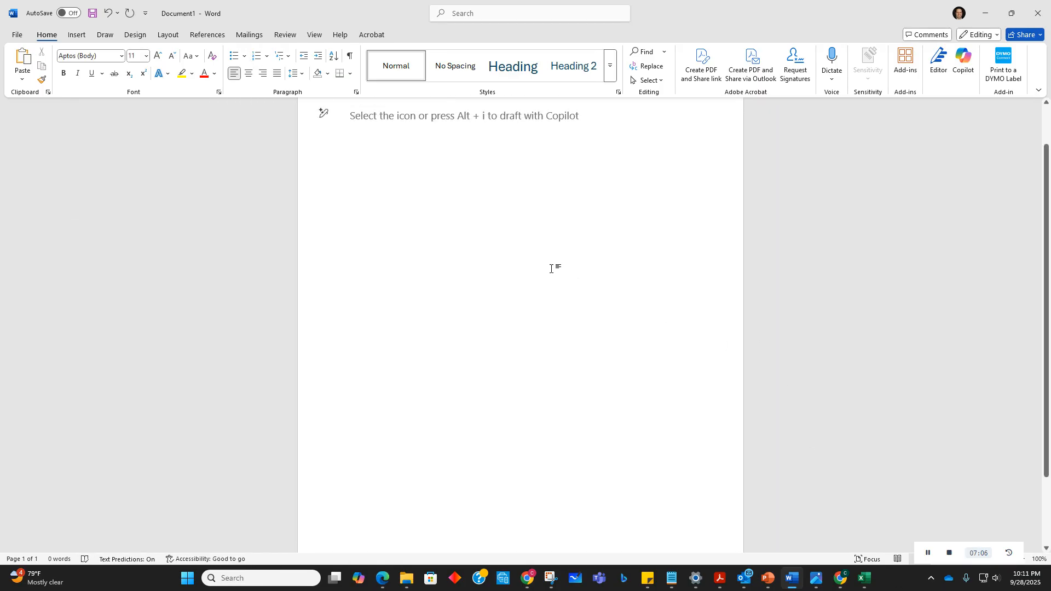
Step: Open the Copilot drafting box and begin the prompt 'Give me 100 prompts for a Marketing Manager'
{"action": "key", "text": "alt+i"}
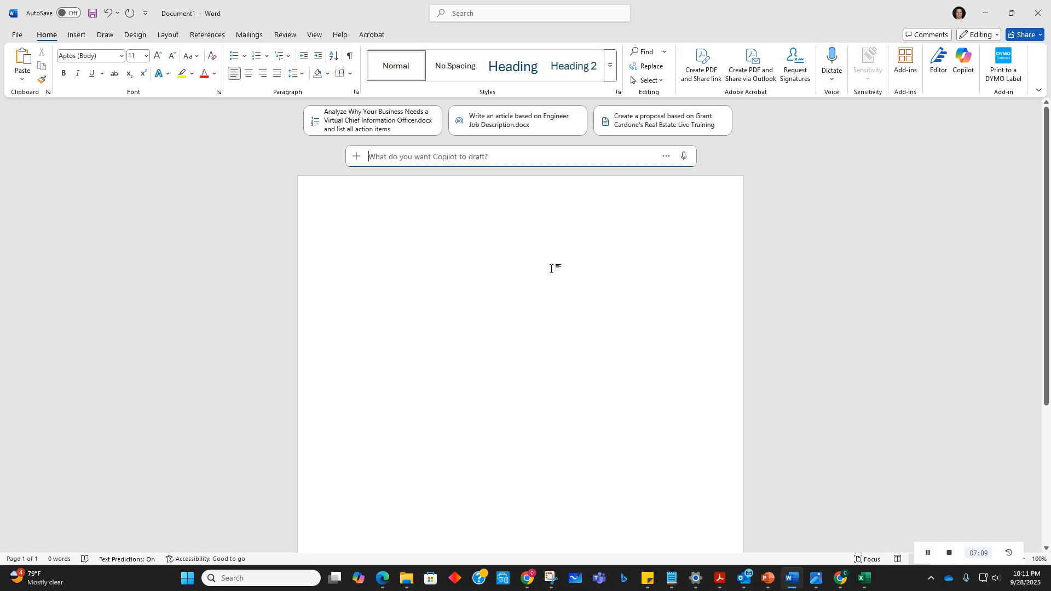
{"action": "scroll", "coordinate": [437, 361], "scroll_direction": "down", "scroll_amount": 5}
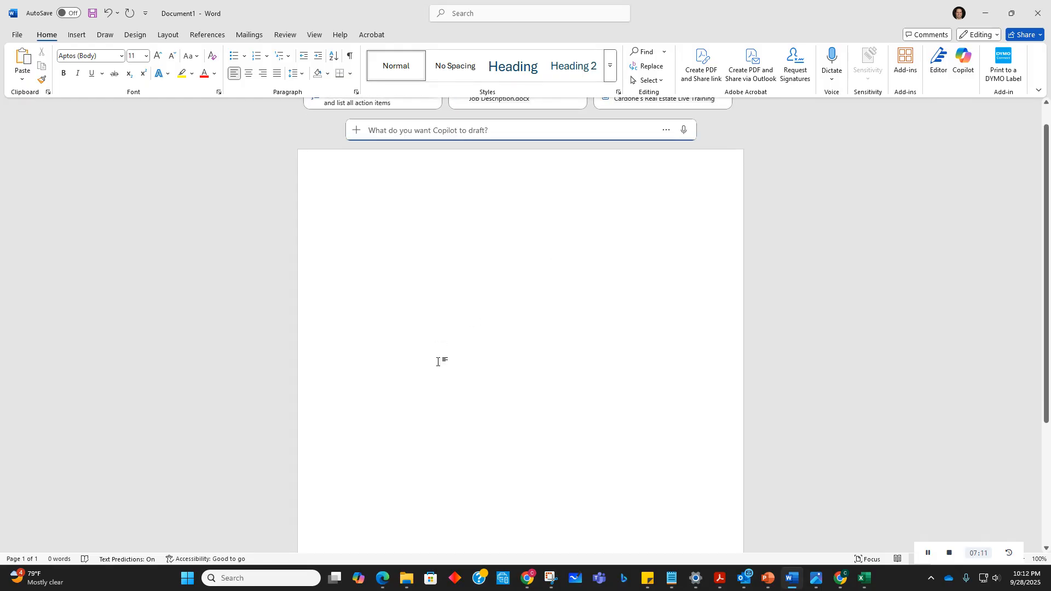
{"action": "scroll", "coordinate": [438, 362], "scroll_direction": "up", "scroll_amount": 4}
{"action": "scroll", "coordinate": [438, 362], "scroll_direction": "down", "scroll_amount": 3}
{"action": "scroll", "coordinate": [438, 362], "scroll_direction": "up", "scroll_amount": 2}
{"action": "type", "text": "Give me 1000"}
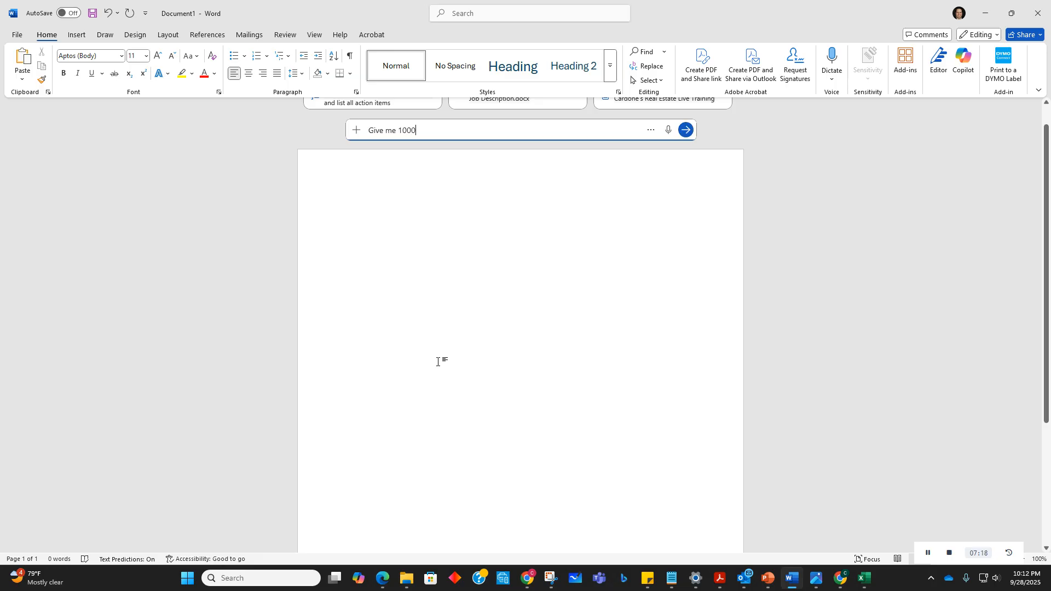
{"action": "key", "text": "BackSpace"}
{"action": "type", "text": "prompts f"}
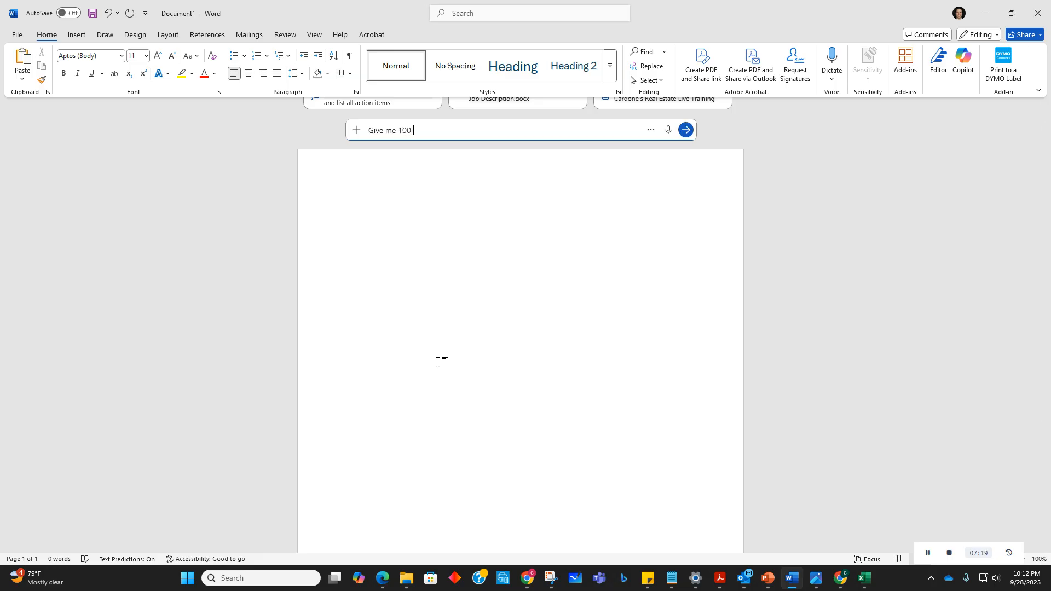
{"action": "type", "text": "or a Marketing Manager that th"}
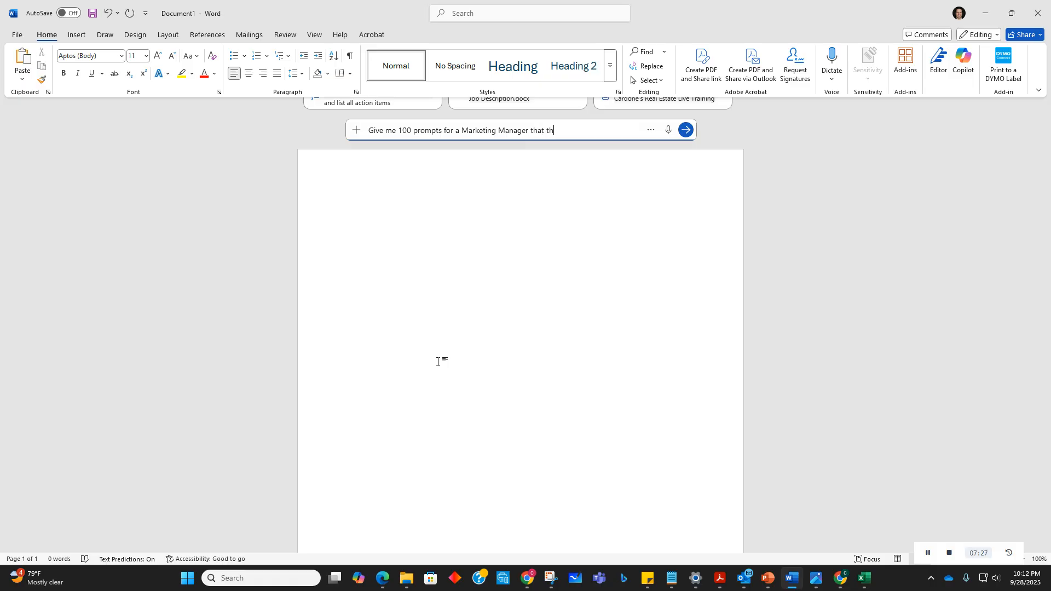
{"action": "type", "text": "ey can ask "}
{"action": "type", "text": "Ch"}
{"action": "type", "text": "op"}
{"action": "type", "text": "ilot "}
{"action": "type", "text": "in Micros"}
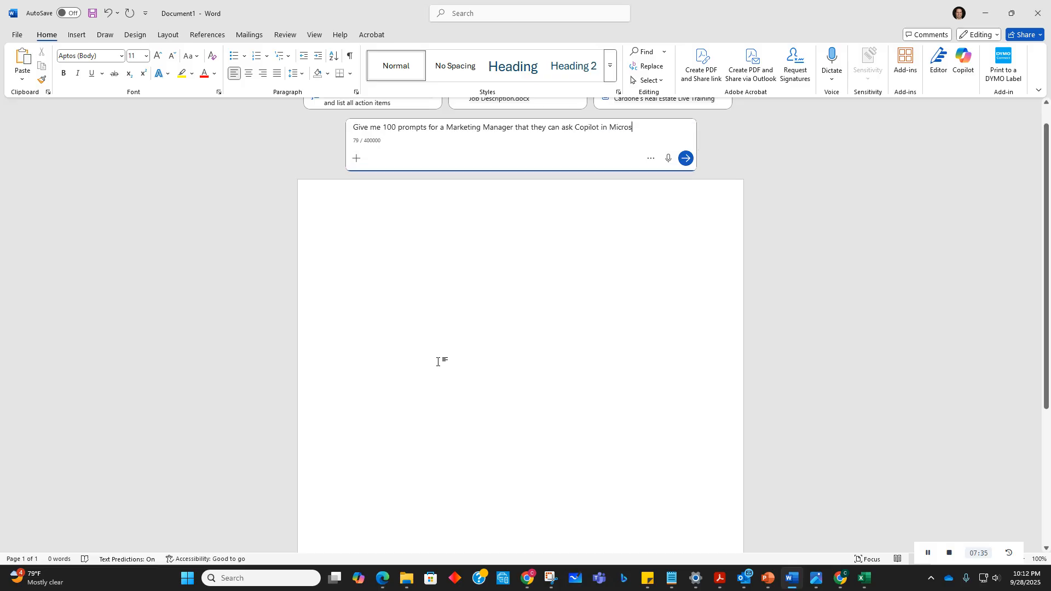
{"action": "type", "text": "oft Word"}
Step: Finish the prompt with ' that they can ask Copilot in Microsoft Word' and submit it
{"action": "key", "text": "Return"}
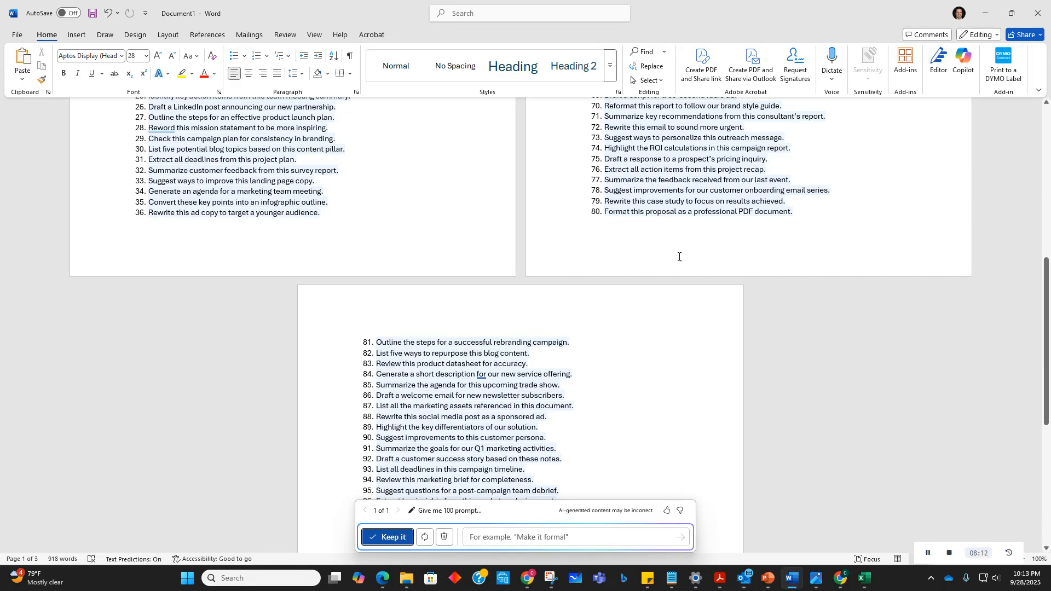
Step: Scroll through the generated marketing manager prompt list and keep the draft
{"action": "scroll", "coordinate": [679, 256], "scroll_direction": "up", "scroll_amount": 5}
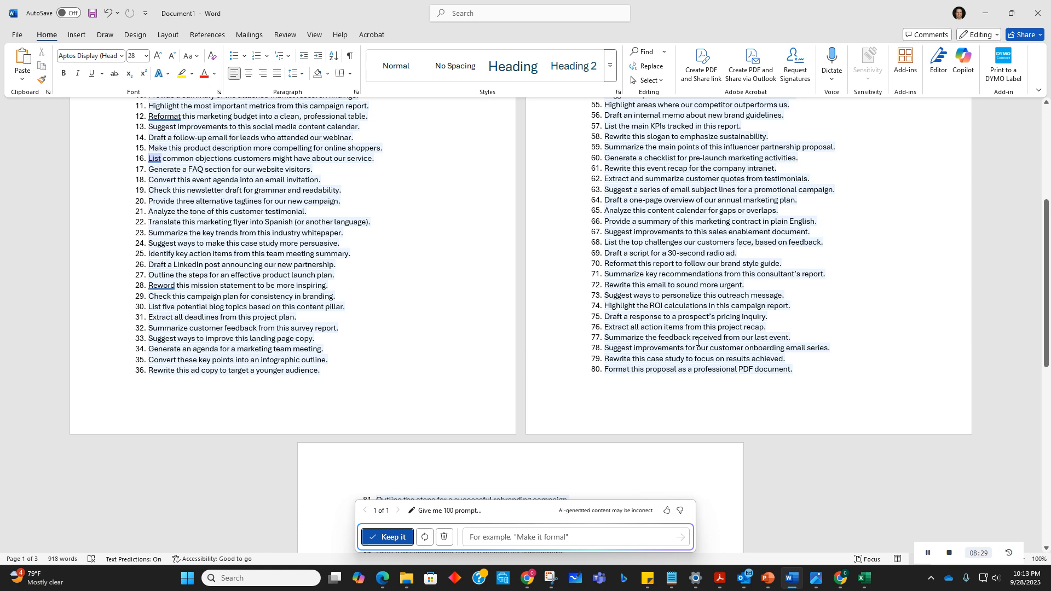
{"action": "scroll", "coordinate": [658, 354], "scroll_direction": "up", "scroll_amount": 5}
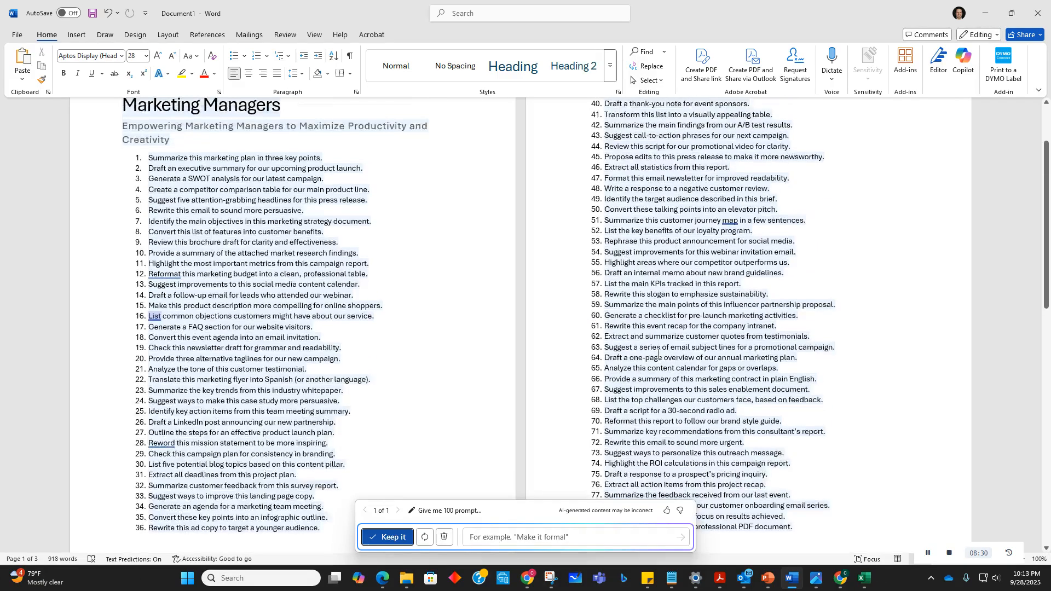
{"action": "scroll", "coordinate": [658, 355], "scroll_direction": "up", "scroll_amount": 3}
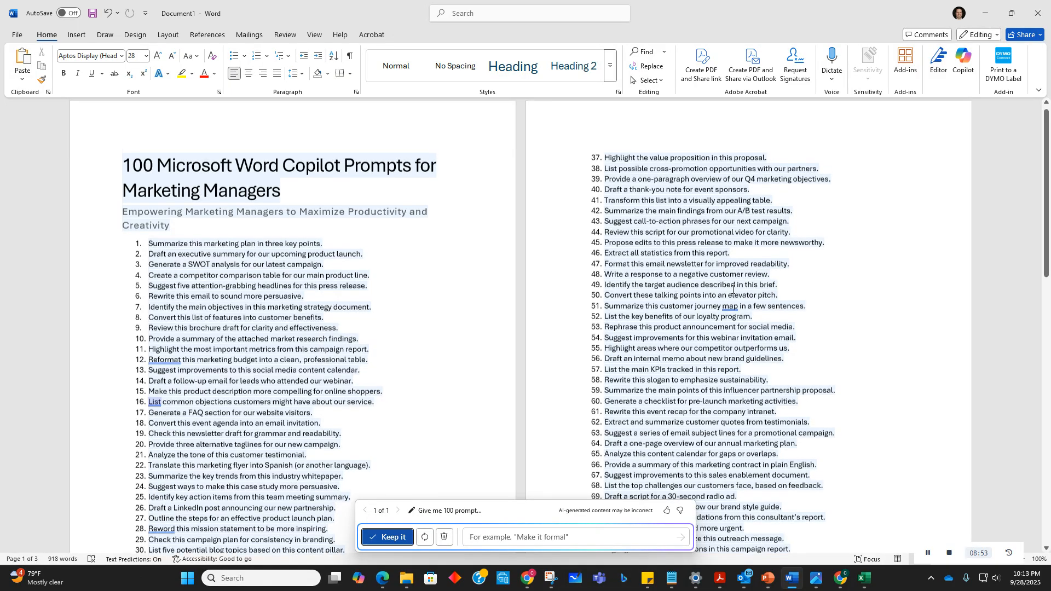
{"action": "scroll", "coordinate": [724, 258], "scroll_direction": "down", "scroll_amount": 3}
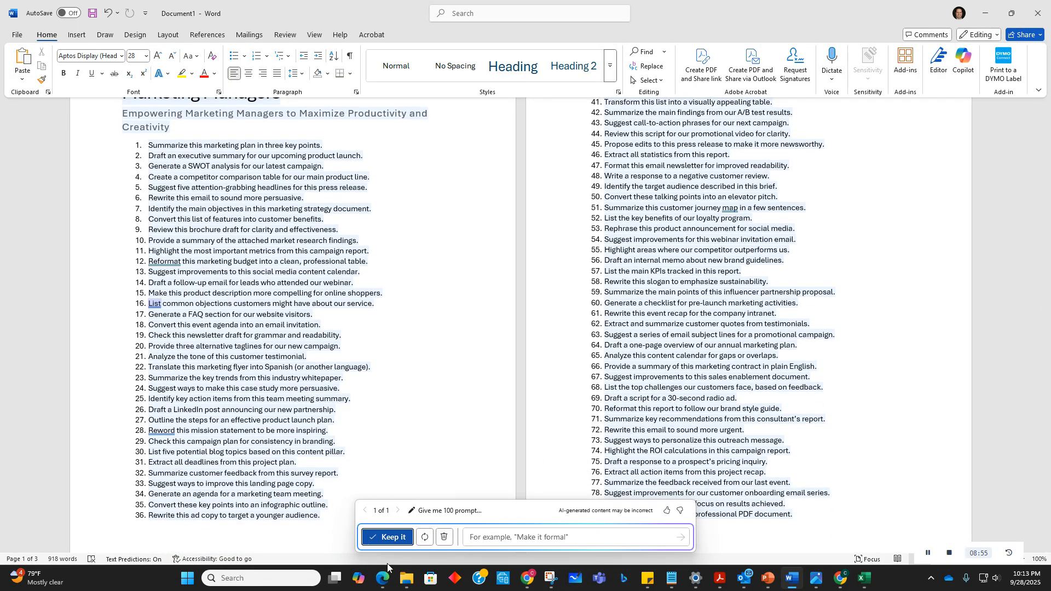
{"action": "left_click", "coordinate": [398, 542]}
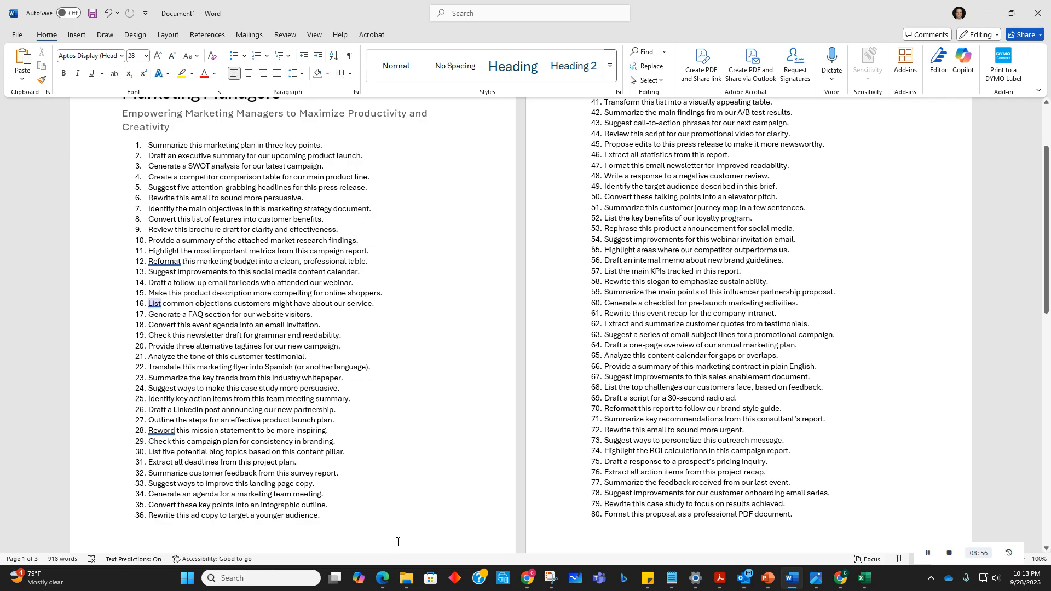
{"action": "scroll", "coordinate": [309, 360], "scroll_direction": "up", "scroll_amount": 3}
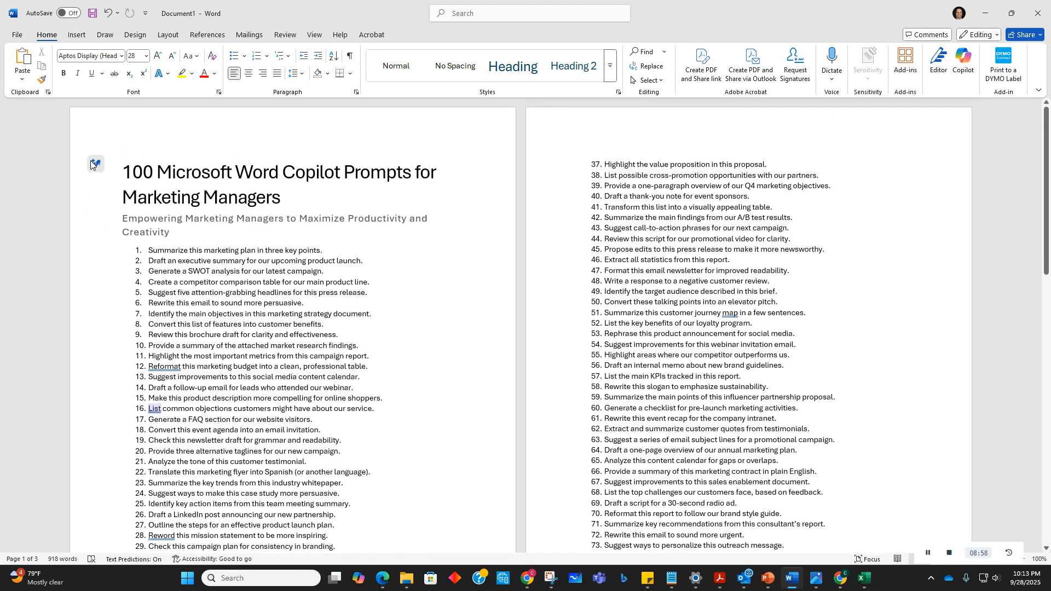
{"action": "left_click", "coordinate": [88, 165]}
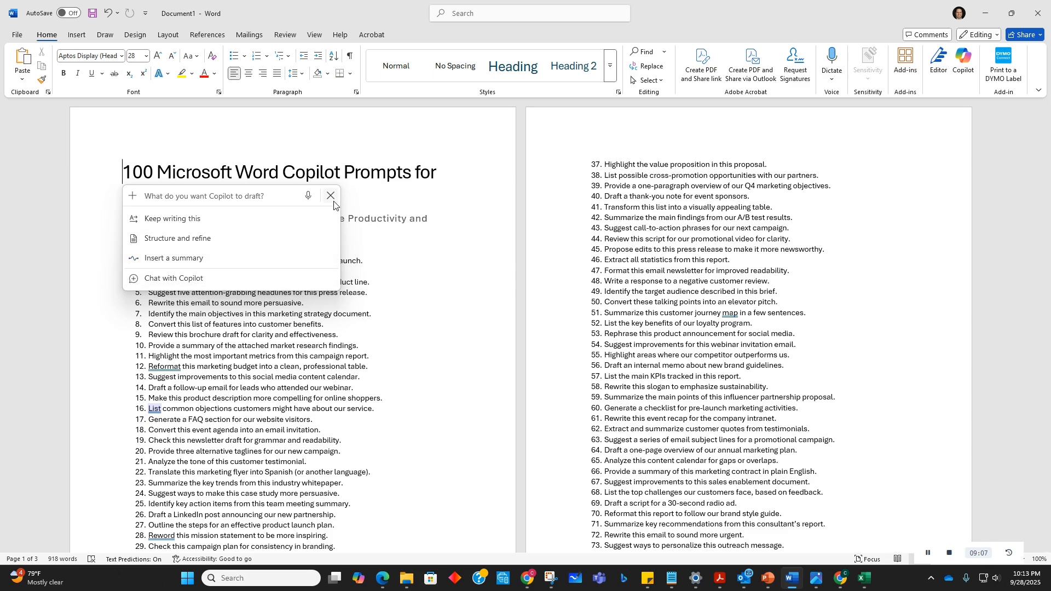
{"action": "key", "text": "Escape"}
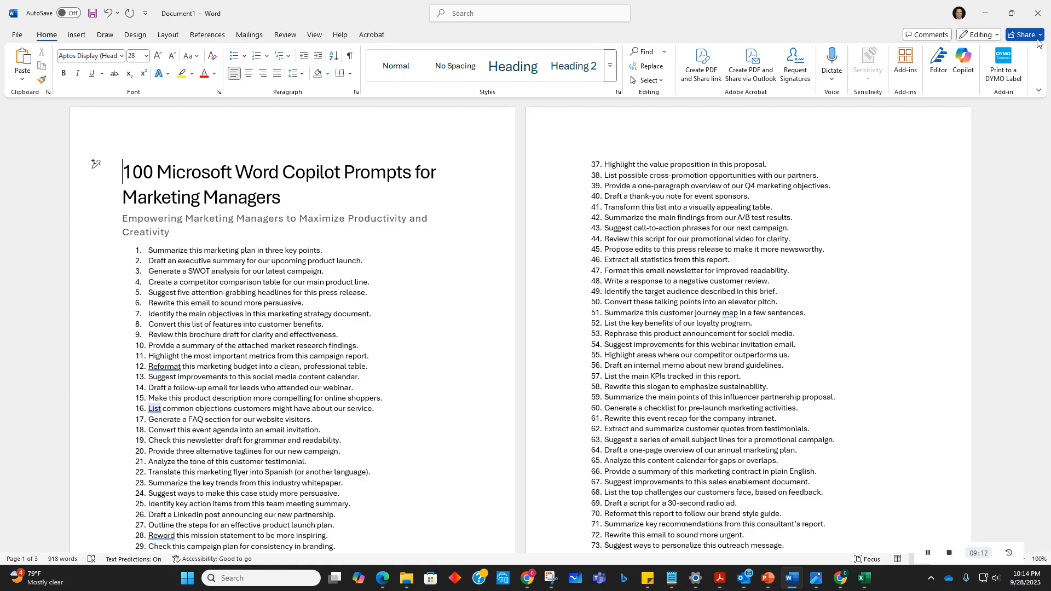
{"action": "left_click", "coordinate": [949, 554]}
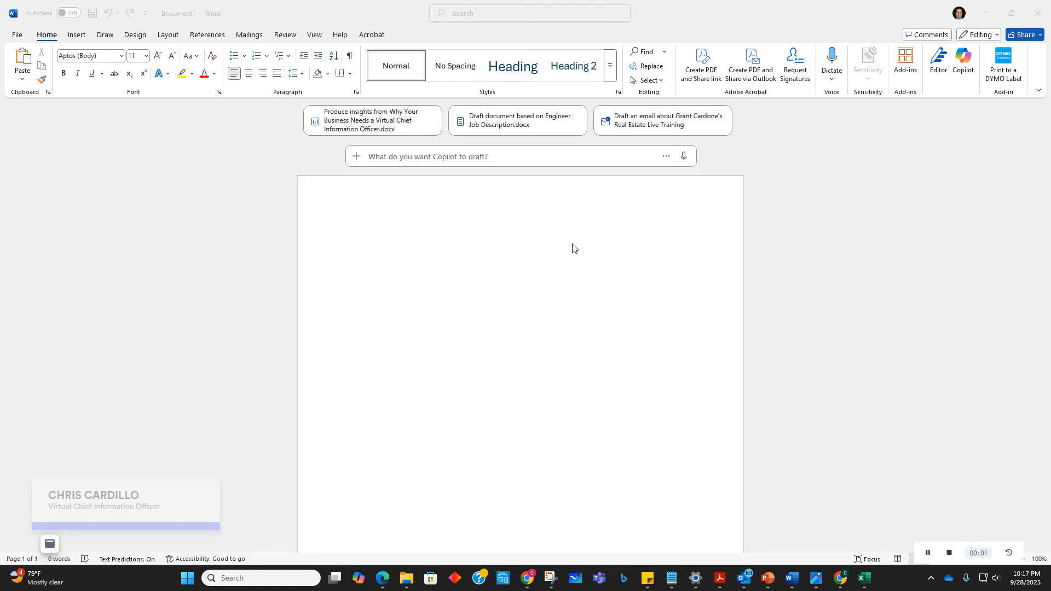
Step: In a new document's Copilot box, write the prompt 'Give me a short summary of this document's key points'
{"action": "left_click", "coordinate": [404, 153]}
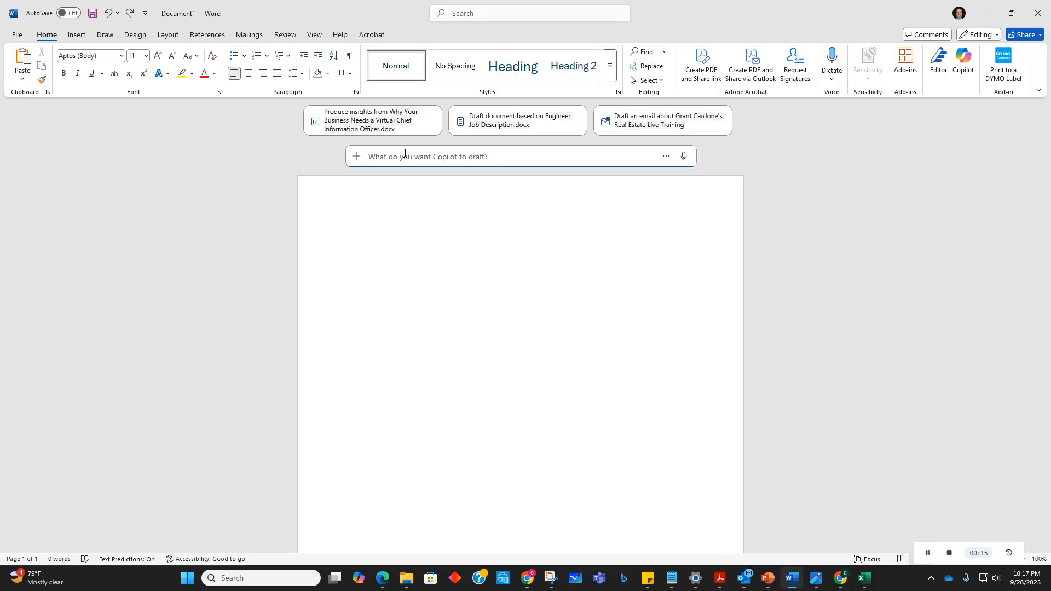
{"action": "type", "text": "Give me a short summary of wh"}
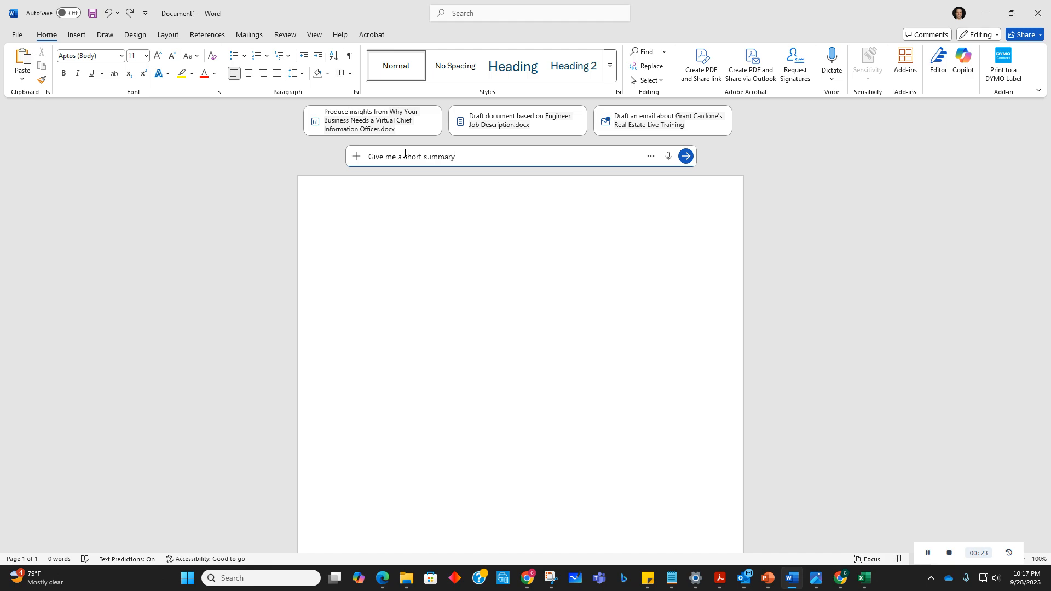
{"action": "key", "text": "BackSpace"}
{"action": "key", "text": "BackSpace"}
{"action": "type", "text": "this document's key points"}
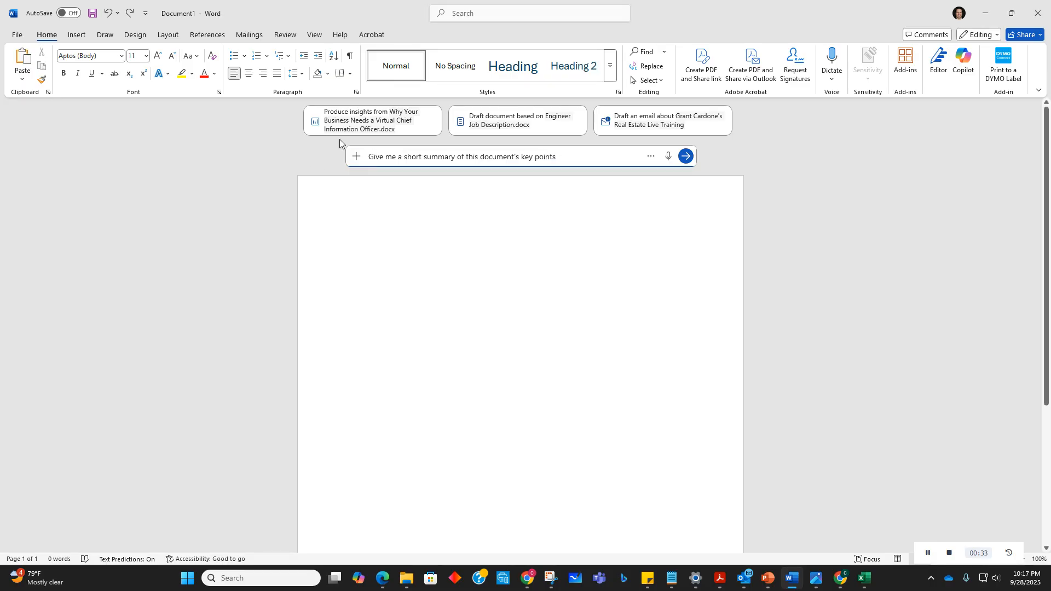
{"action": "type", "text": ". /"}
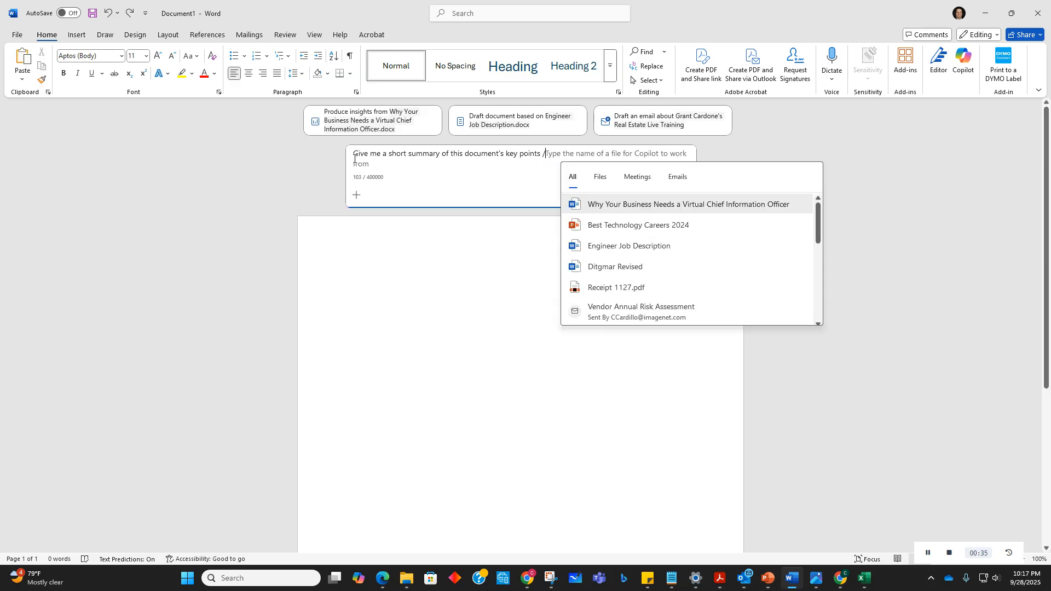
Step: Attach the file 'Why Your Business Needs a Virtual Chief Information Officer' to the prompt and submit it
{"action": "left_click", "coordinate": [636, 206]}
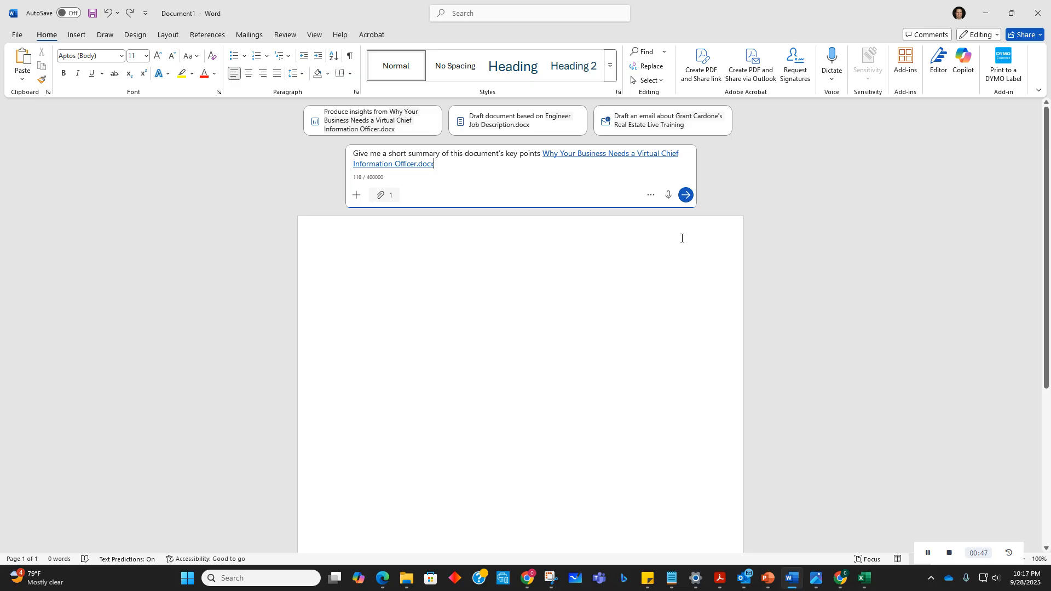
{"action": "left_click", "coordinate": [687, 195]}
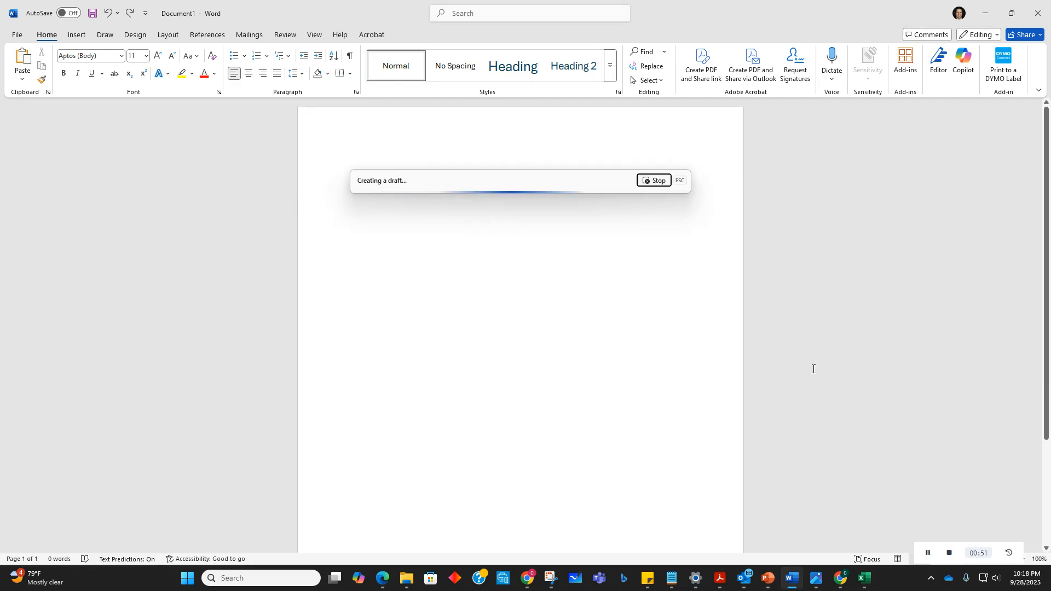